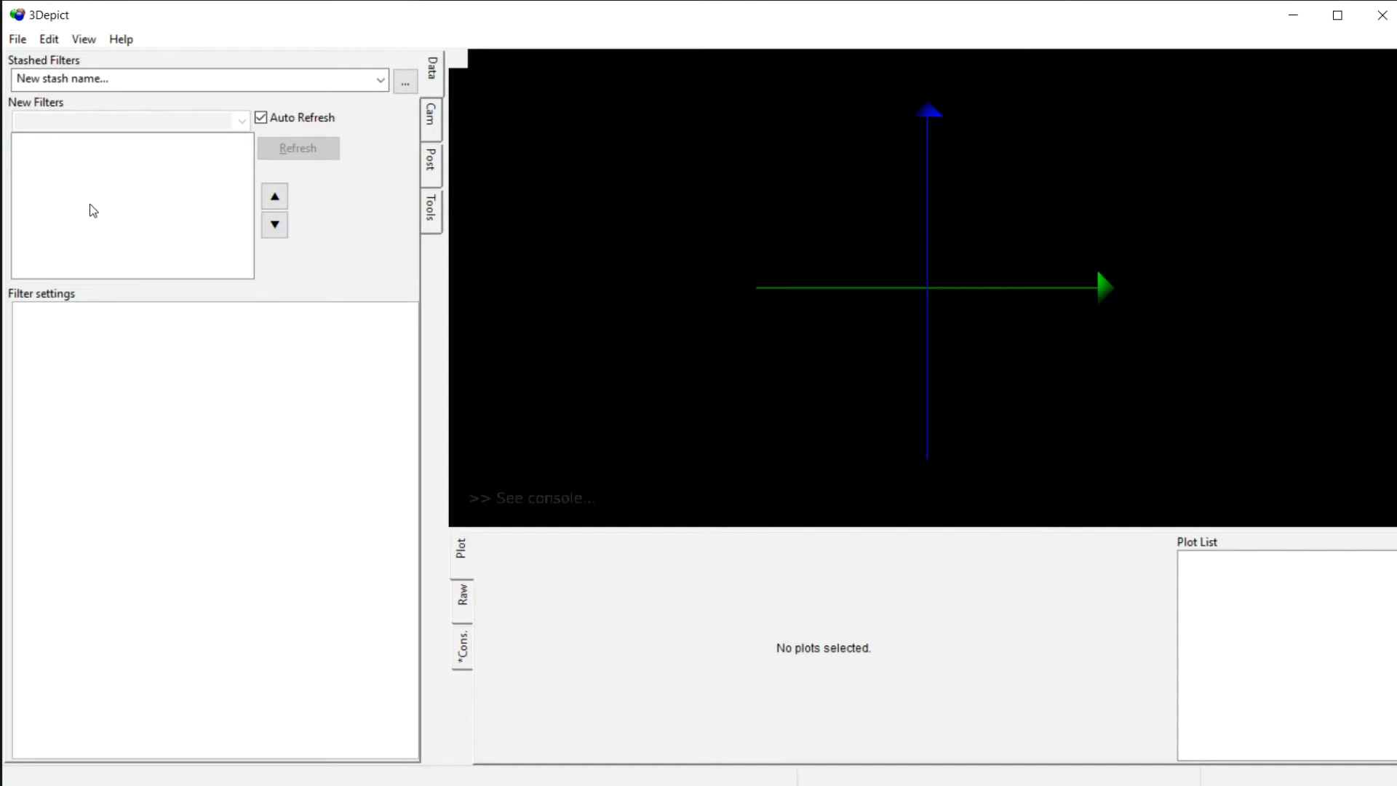
Step: Open the data file torus1.pos from the threedepict folder
{"action": "left_click", "coordinate": [17, 39]}
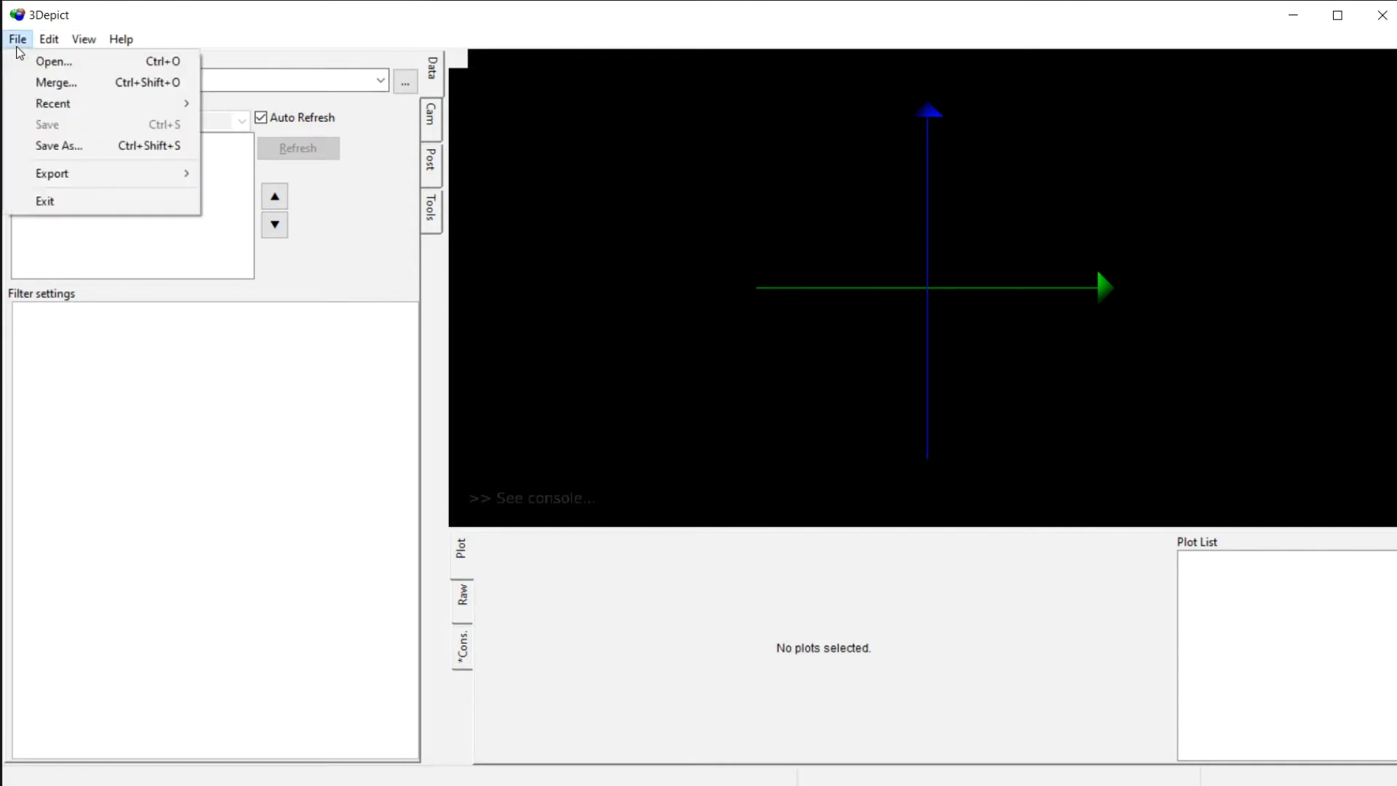
{"action": "left_click", "coordinate": [38, 67]}
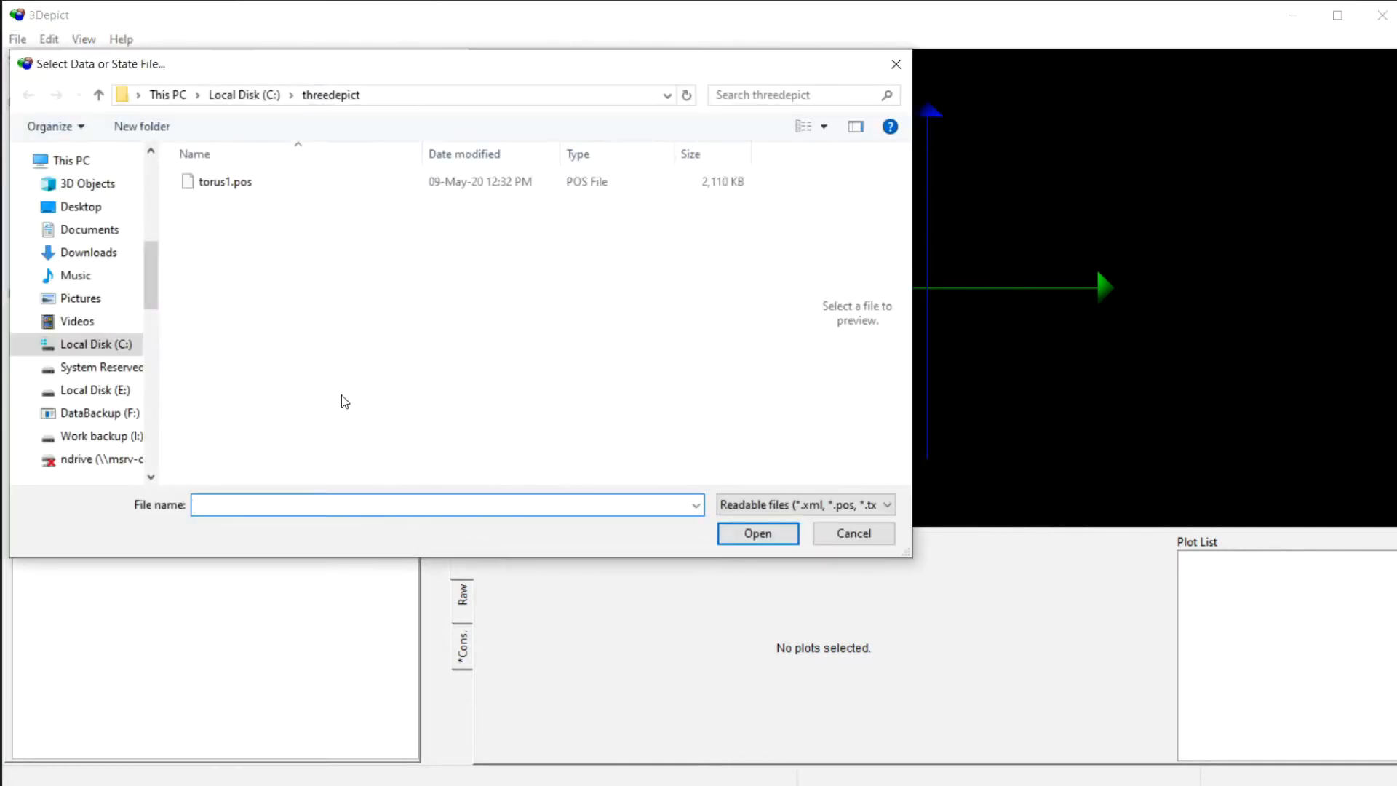
{"action": "left_click", "coordinate": [271, 184]}
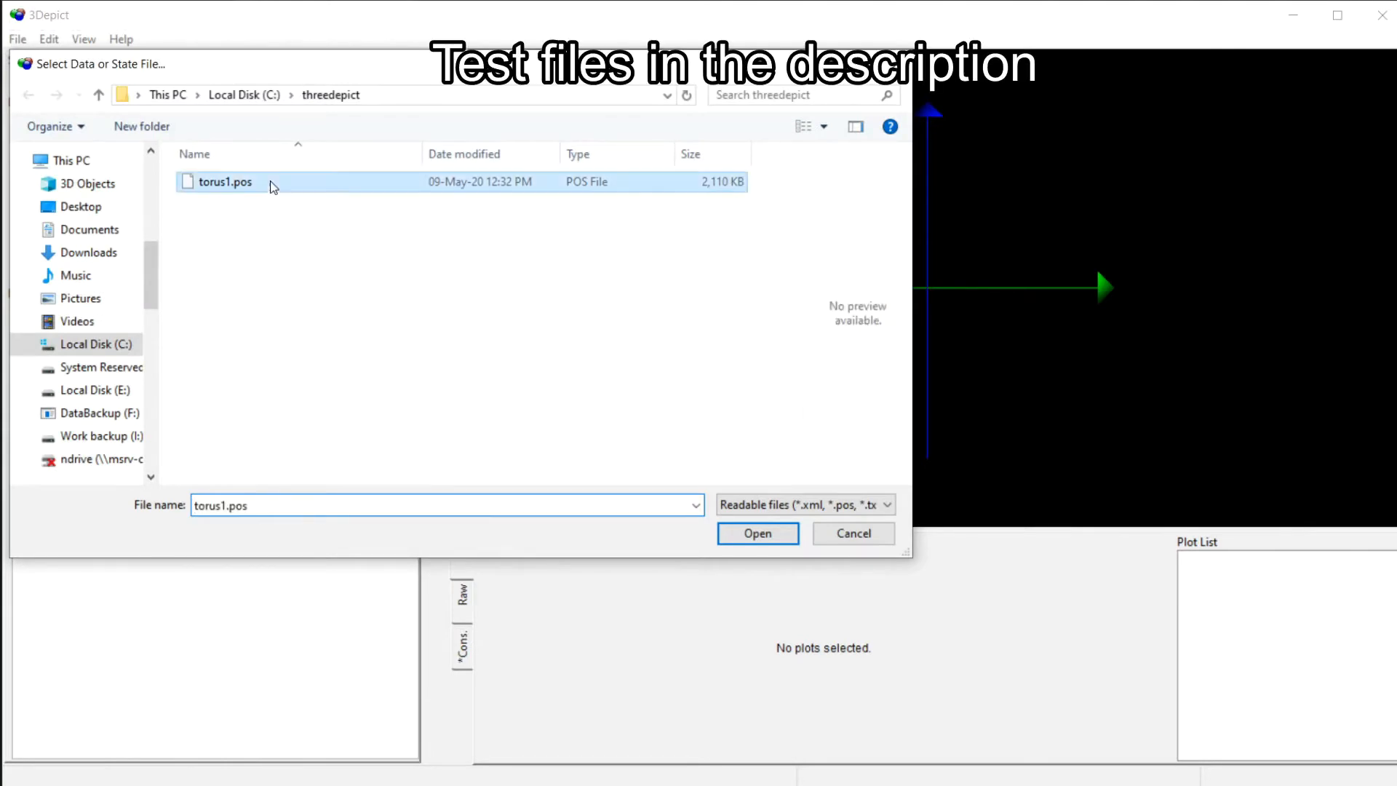
{"action": "left_click", "coordinate": [760, 533]}
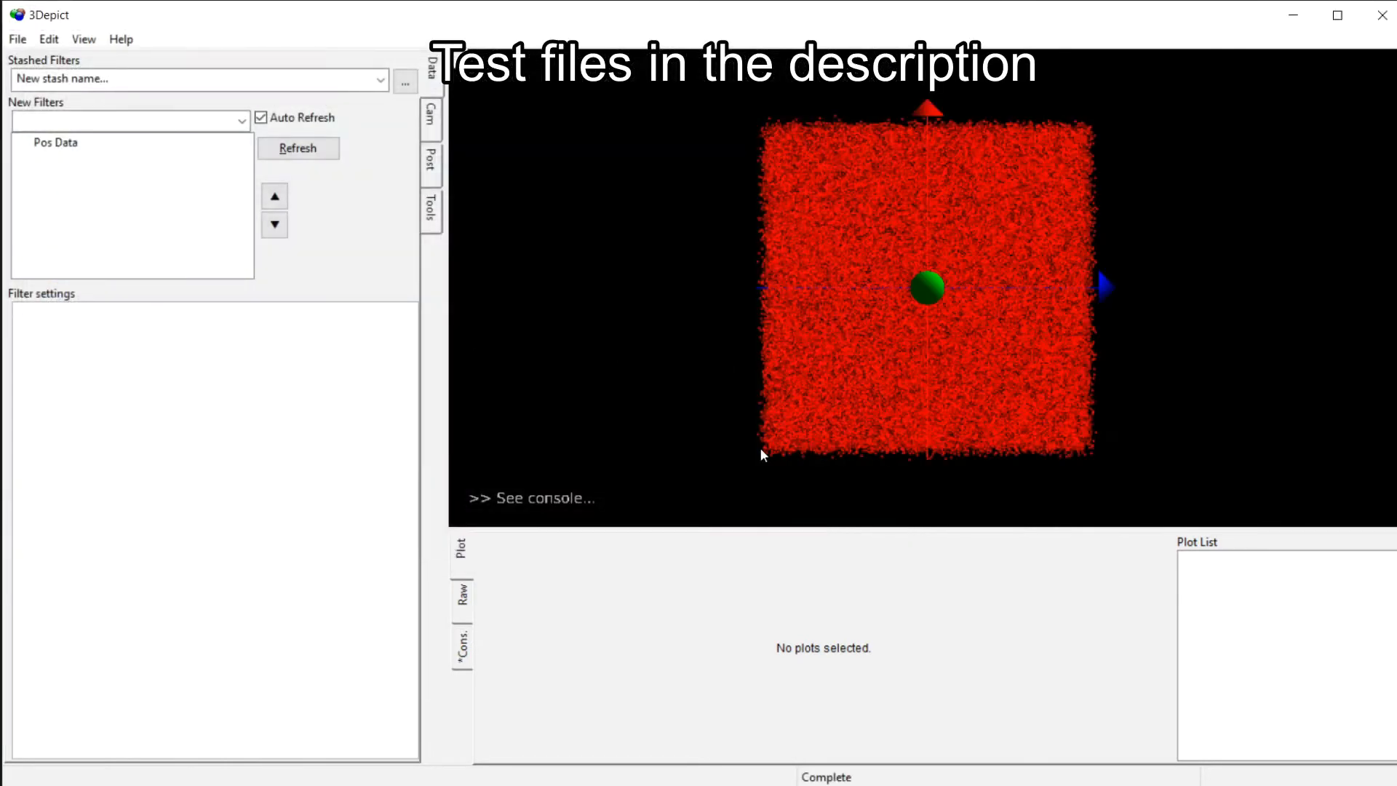
{"action": "left_click_drag", "start_coordinate": [759, 449], "coordinate": [1000, 248]}
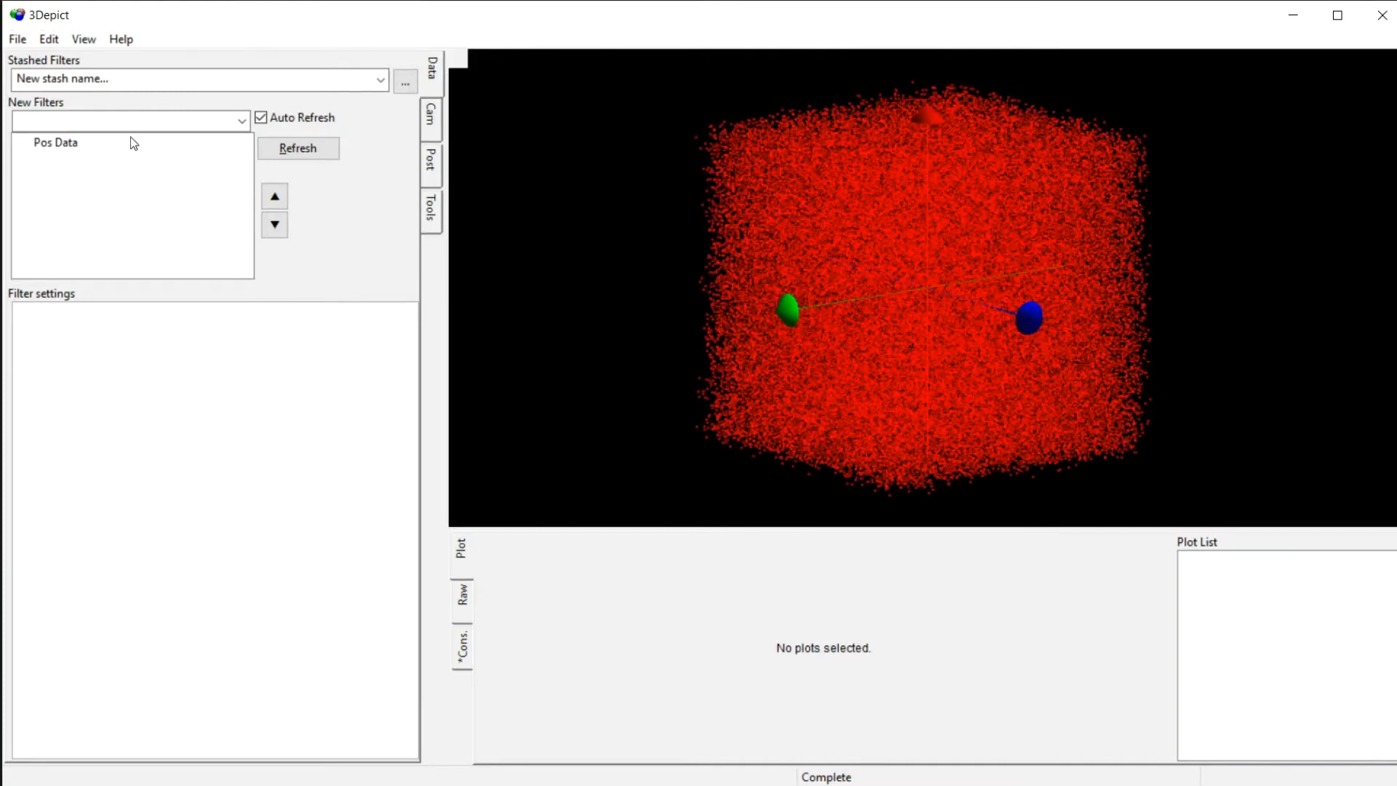
Step: Add a Range File filter to the Pos Data using simple.rrng
{"action": "left_click", "coordinate": [63, 141]}
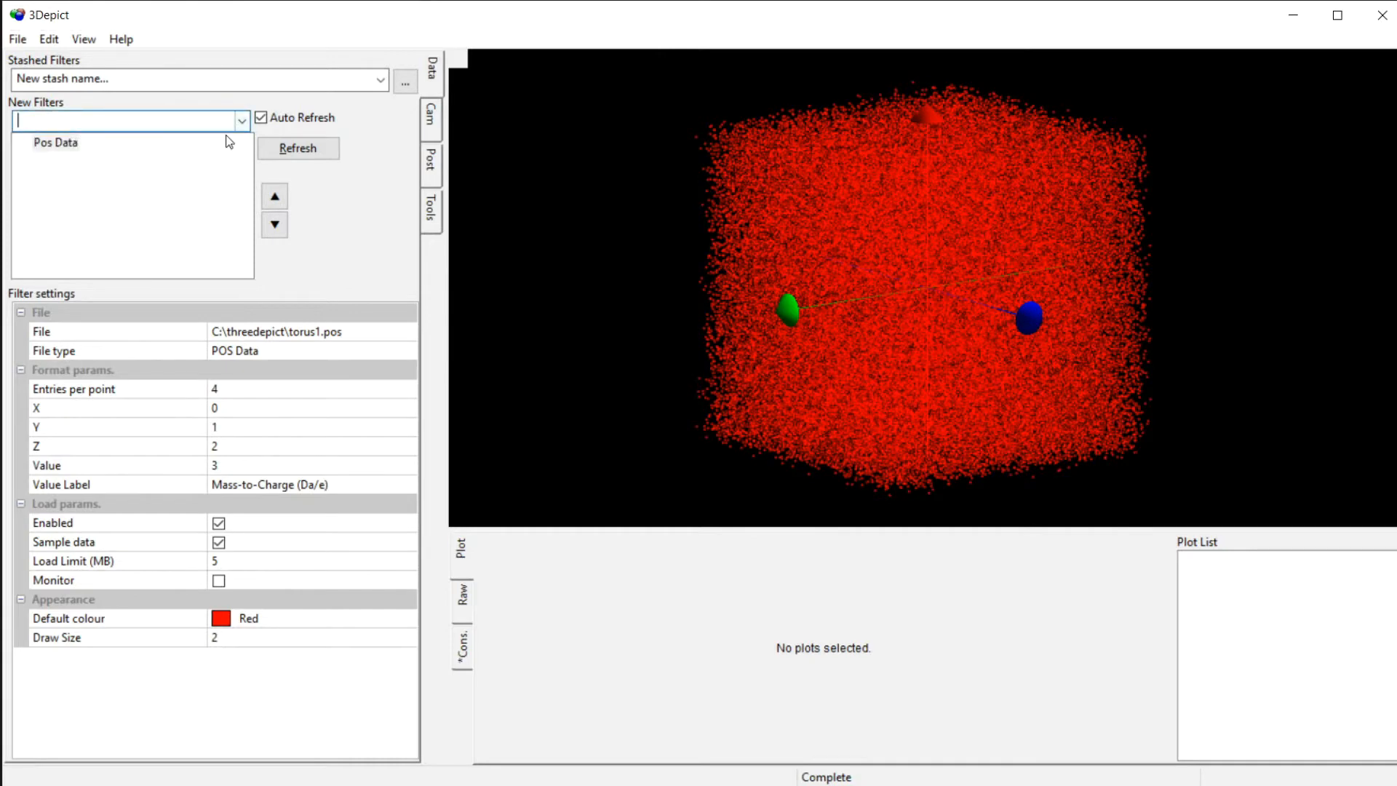
{"action": "left_click", "coordinate": [241, 121]}
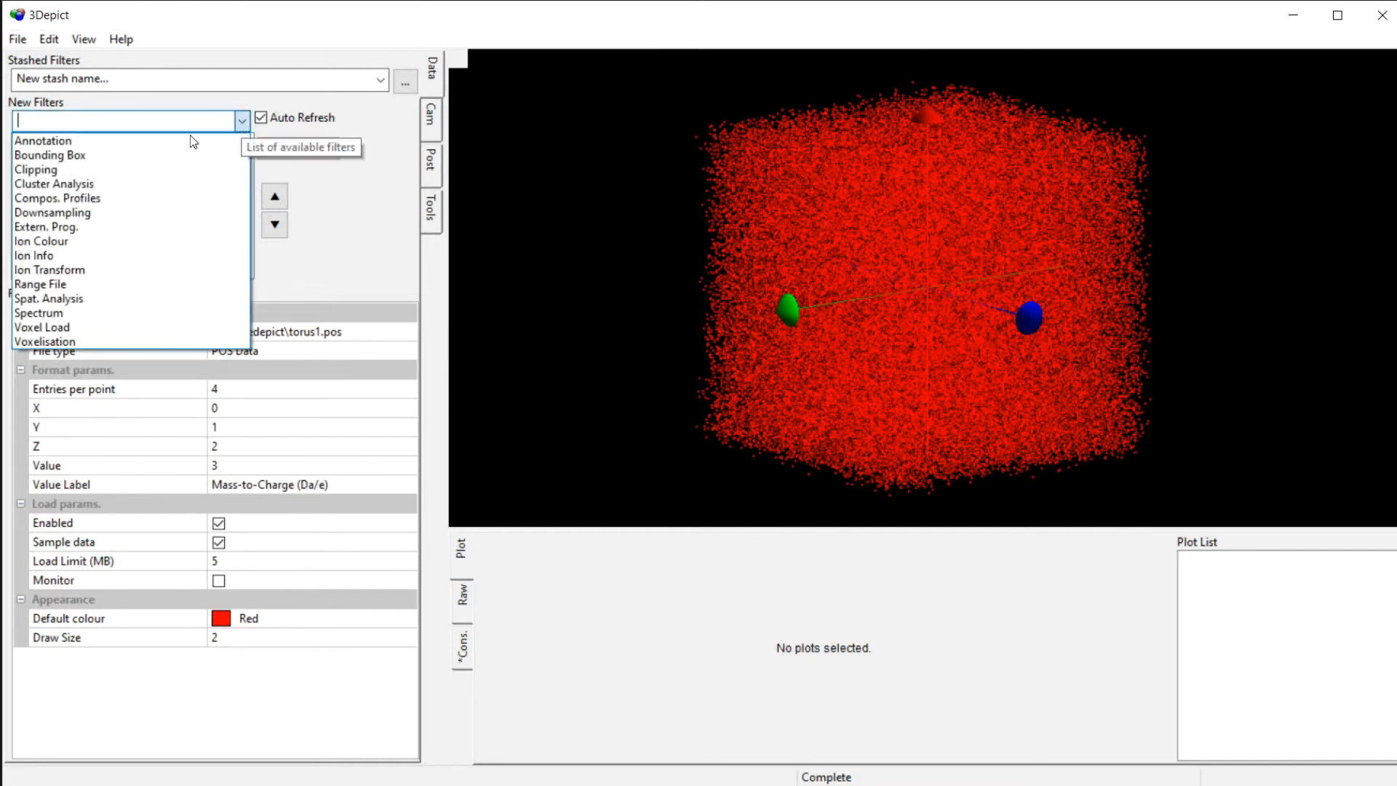
{"action": "left_click", "coordinate": [93, 285]}
{"action": "left_click", "coordinate": [233, 181]}
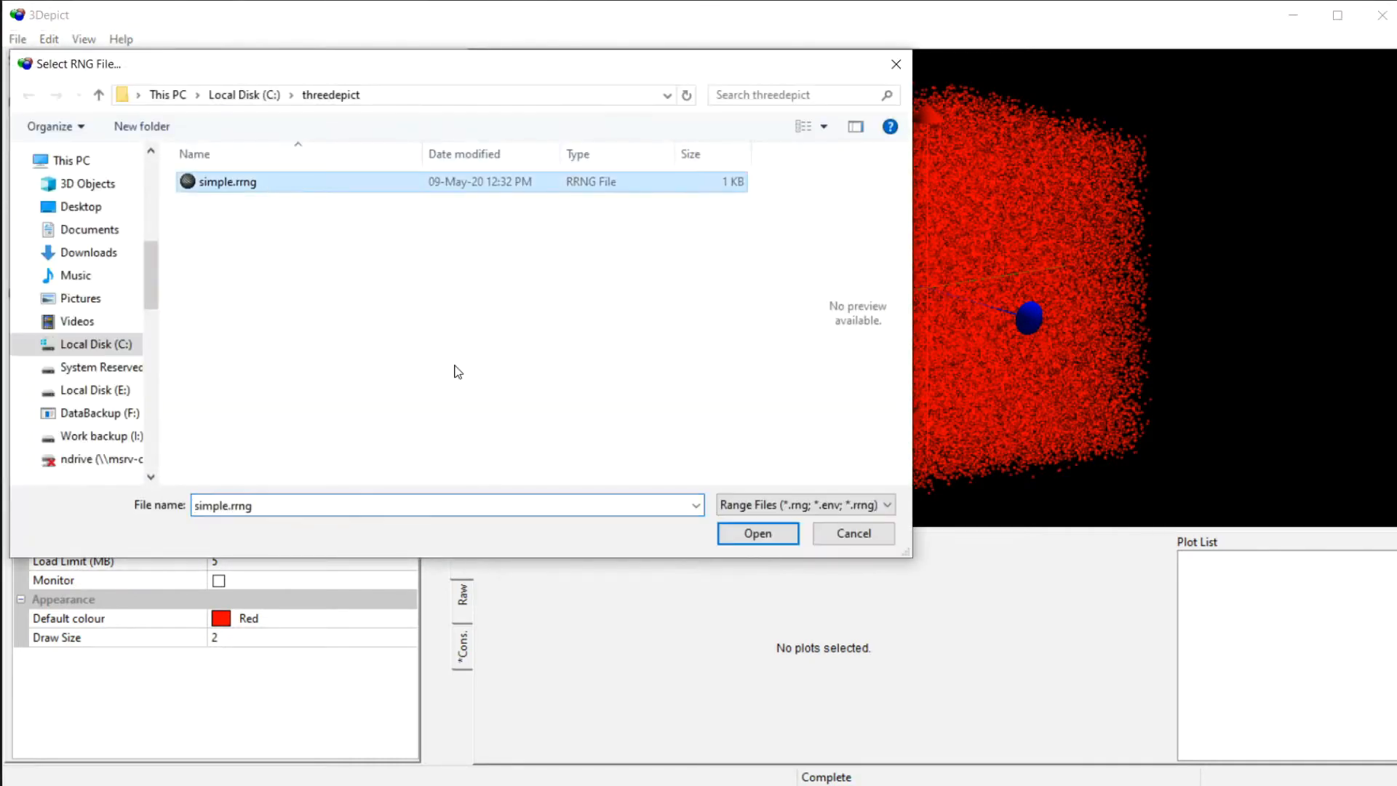
{"action": "left_click", "coordinate": [751, 532]}
{"action": "left_click_drag", "start_coordinate": [792, 509], "coordinate": [837, 360]}
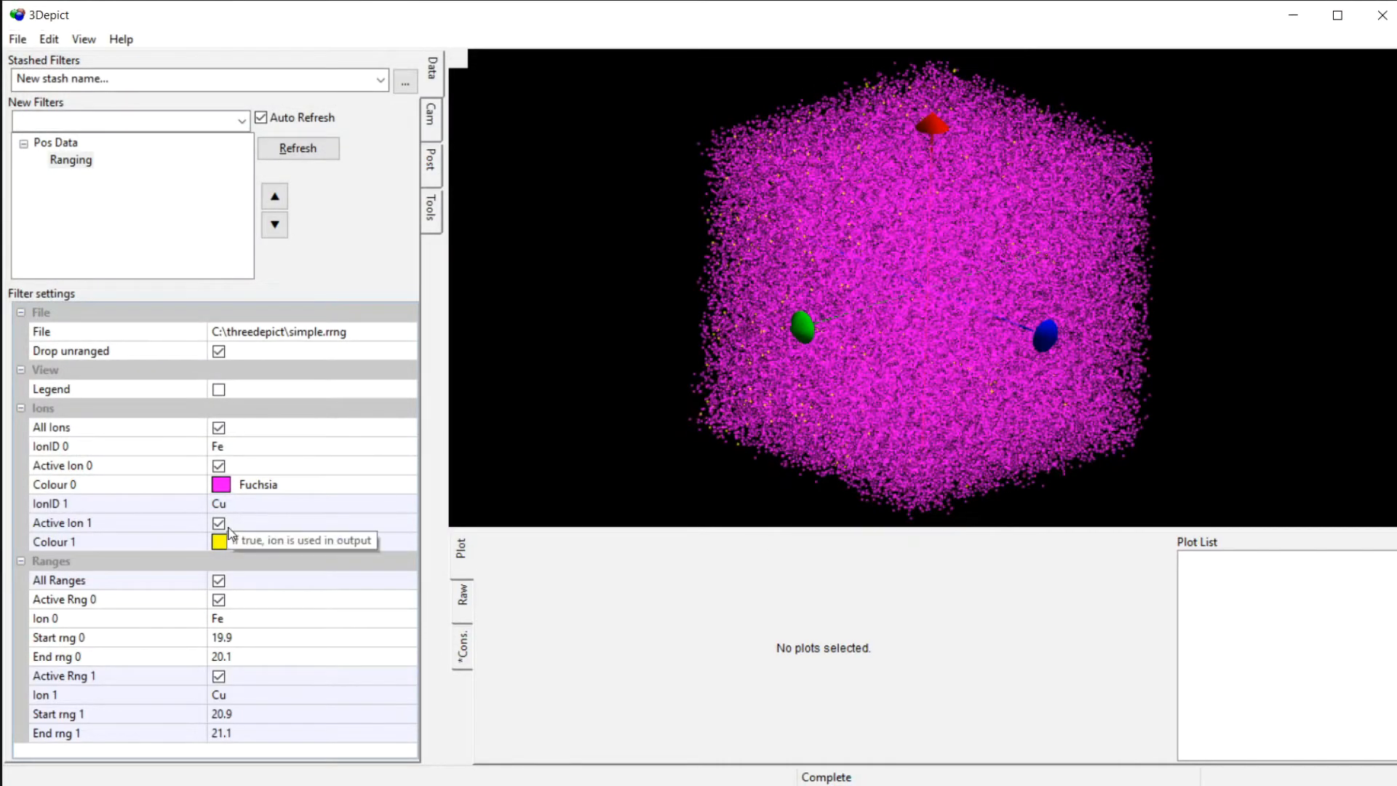
Step: Hide the Fe ions to inspect the Cu distribution, and make Fe active again
{"action": "left_click", "coordinate": [219, 467]}
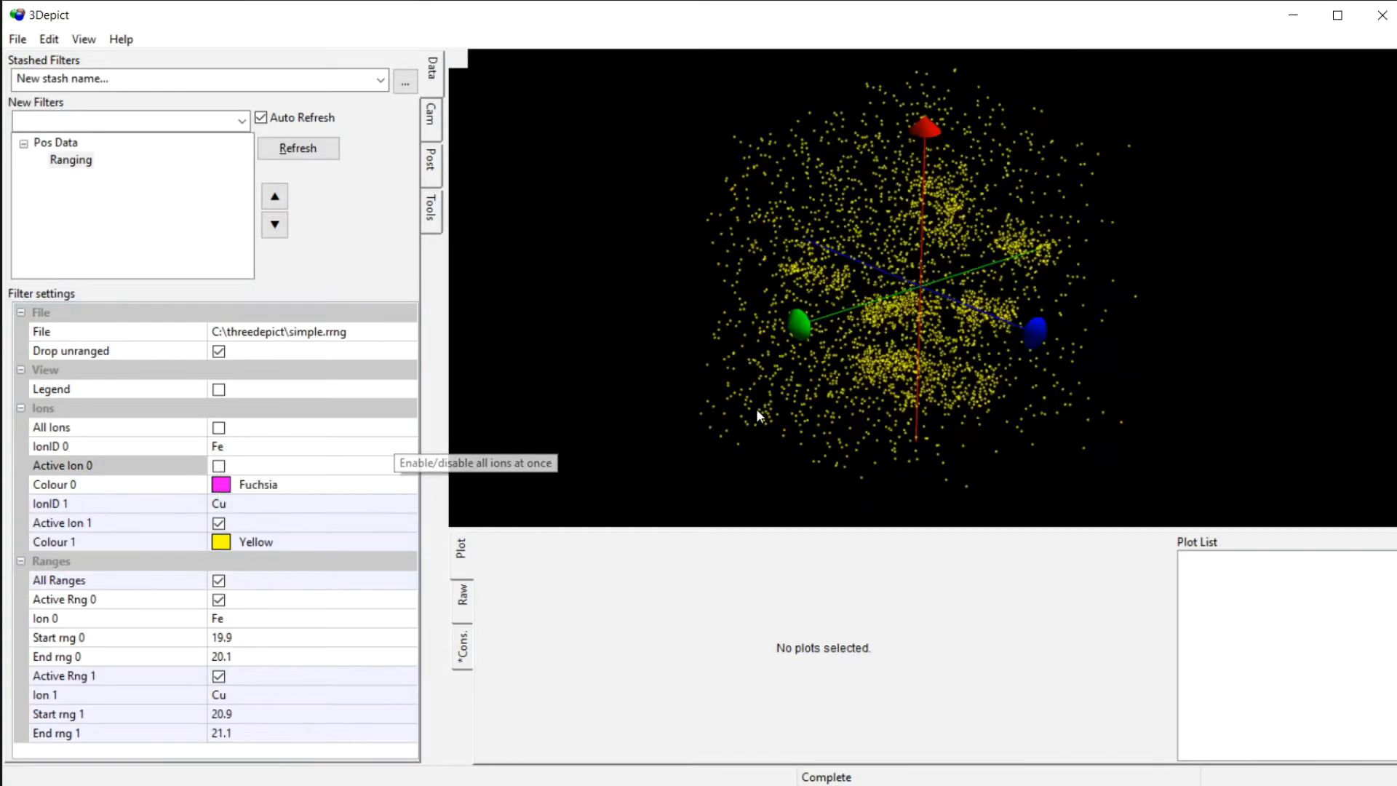
{"action": "left_click_drag", "start_coordinate": [756, 408], "coordinate": [786, 304]}
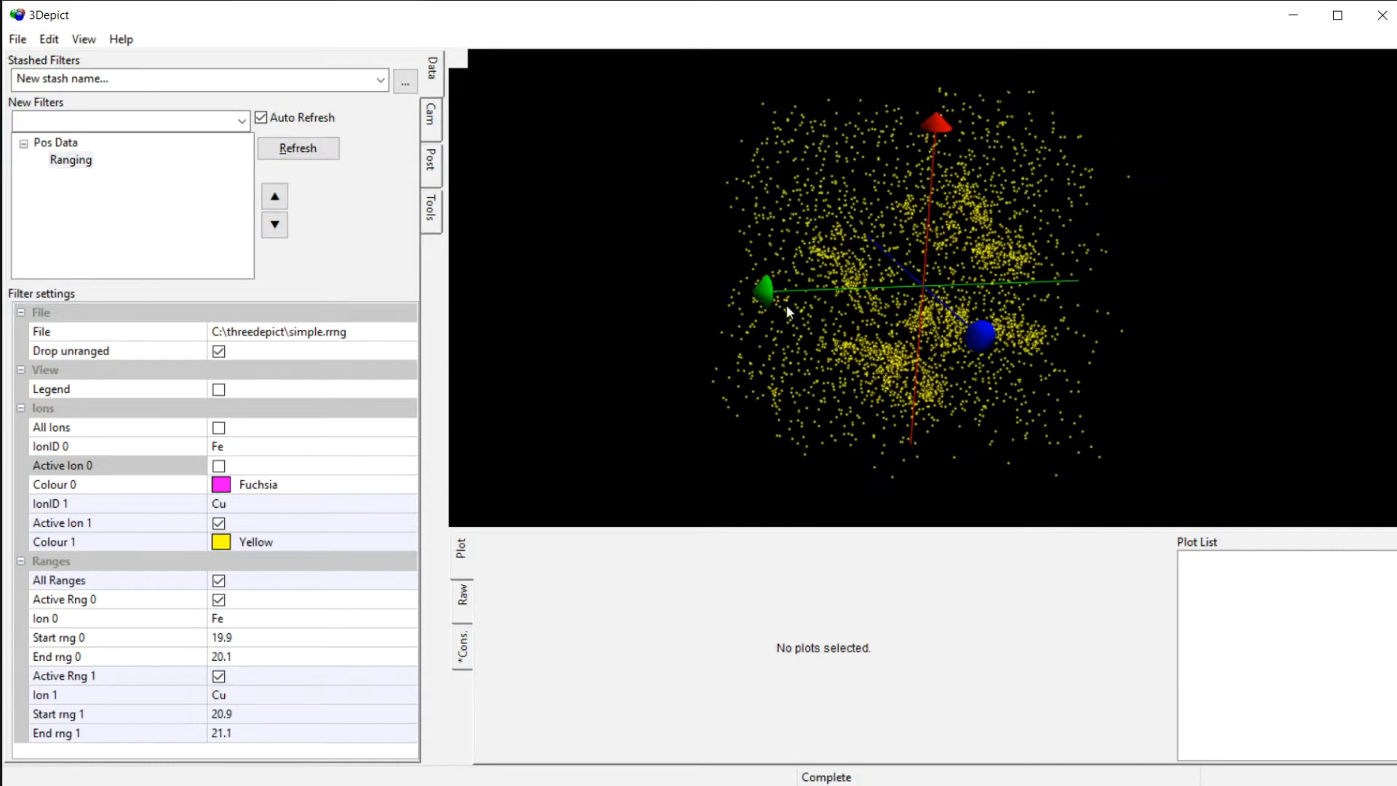
{"action": "left_click", "coordinate": [218, 465]}
{"action": "left_click_drag", "start_coordinate": [645, 405], "coordinate": [661, 434]}
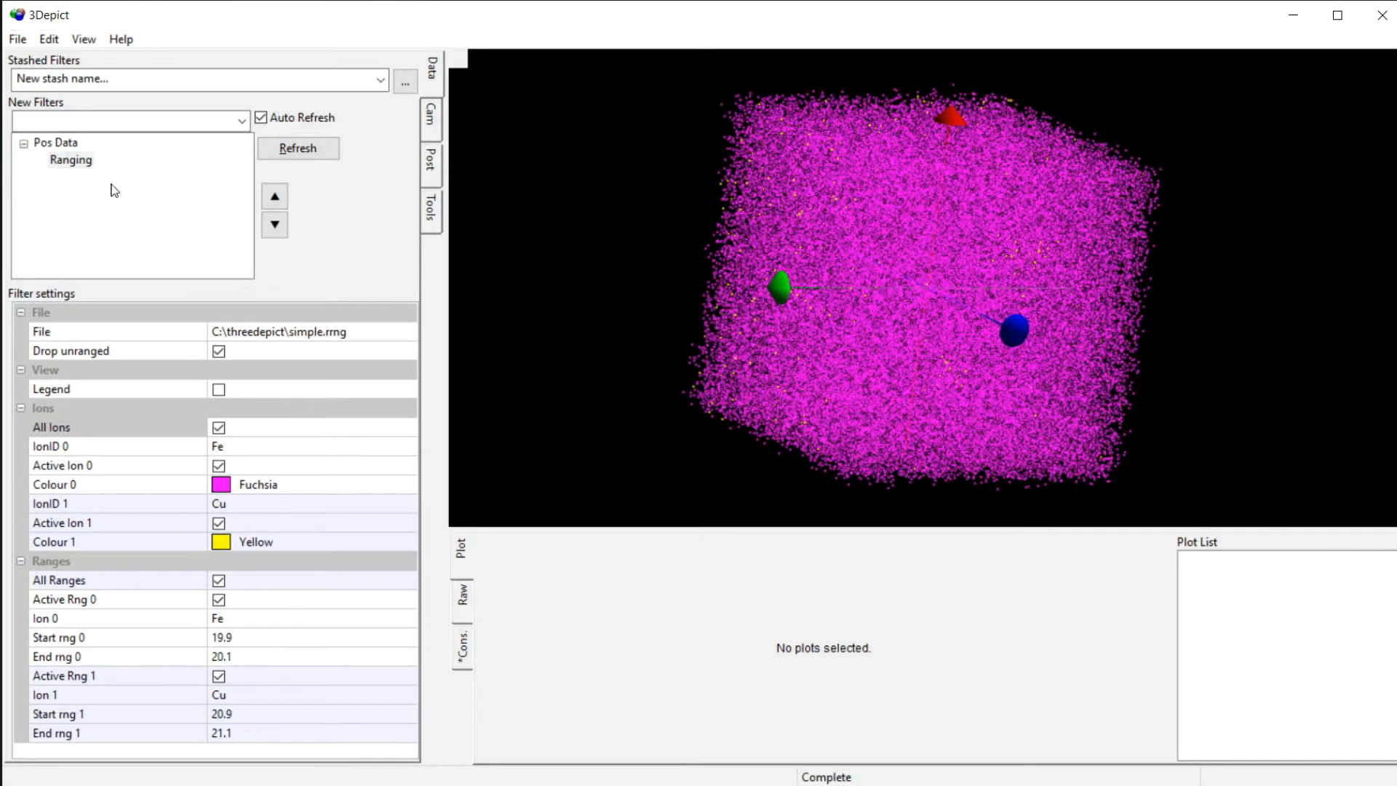
Step: Add a Voxelisation filter under Ranging and turn off automatic refreshing
{"action": "left_click", "coordinate": [240, 121]}
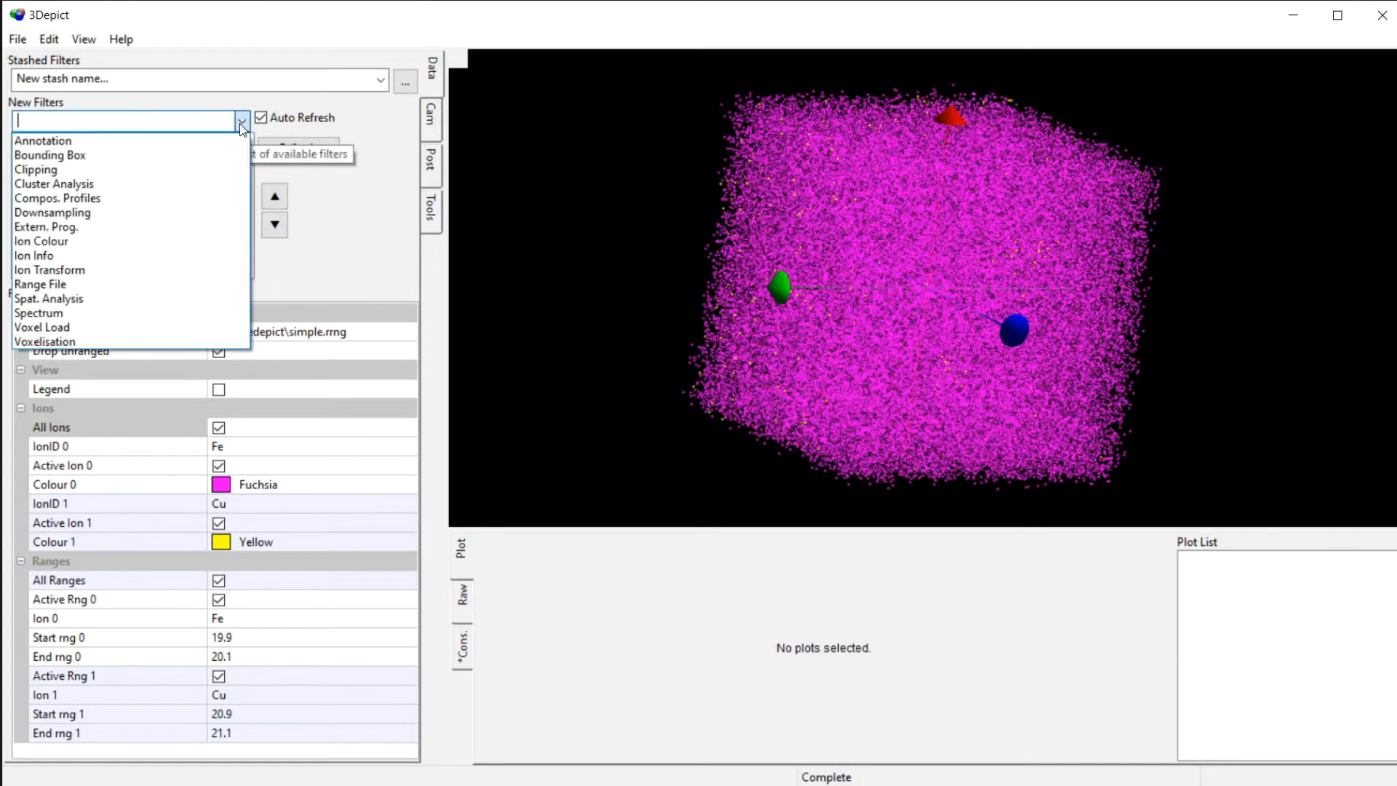
{"action": "left_click", "coordinate": [68, 342]}
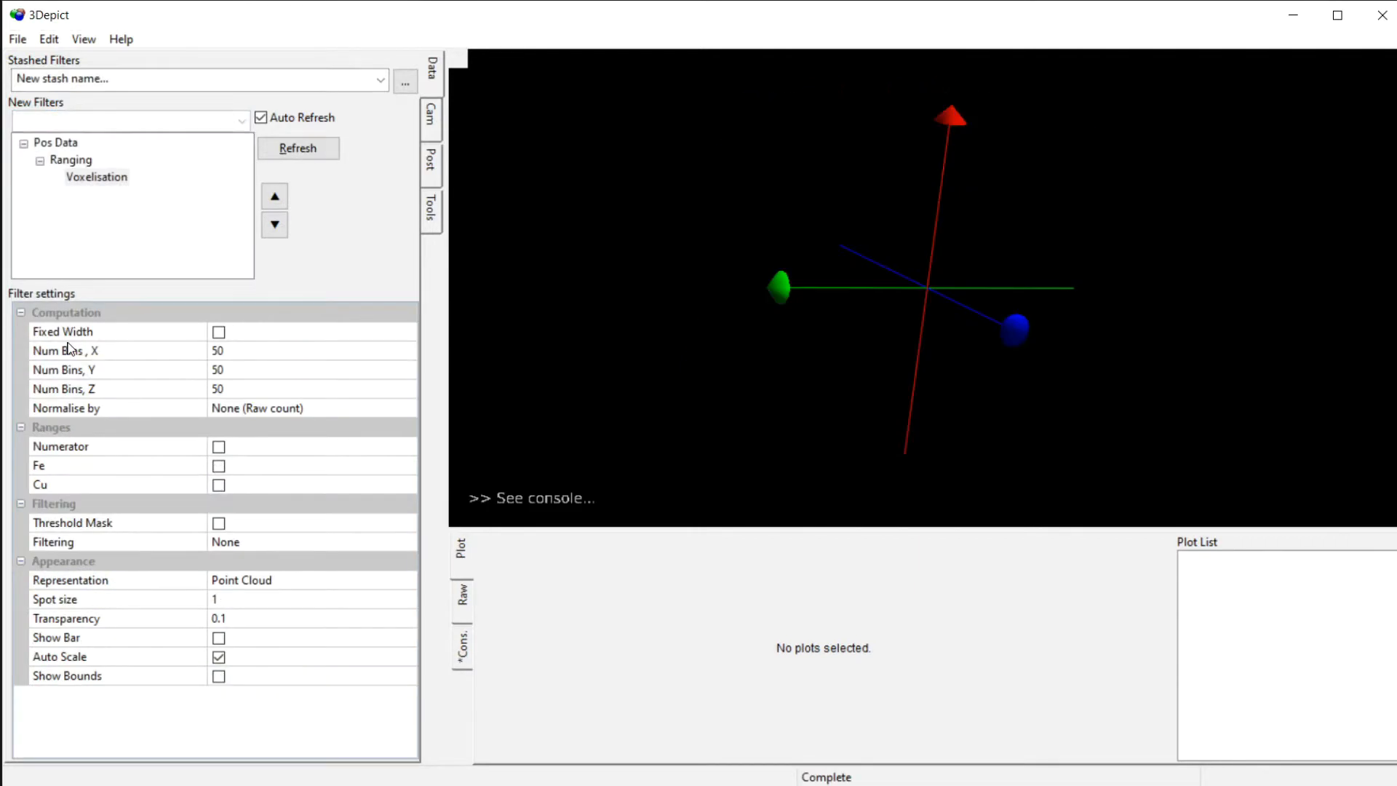
{"action": "left_click", "coordinate": [121, 184]}
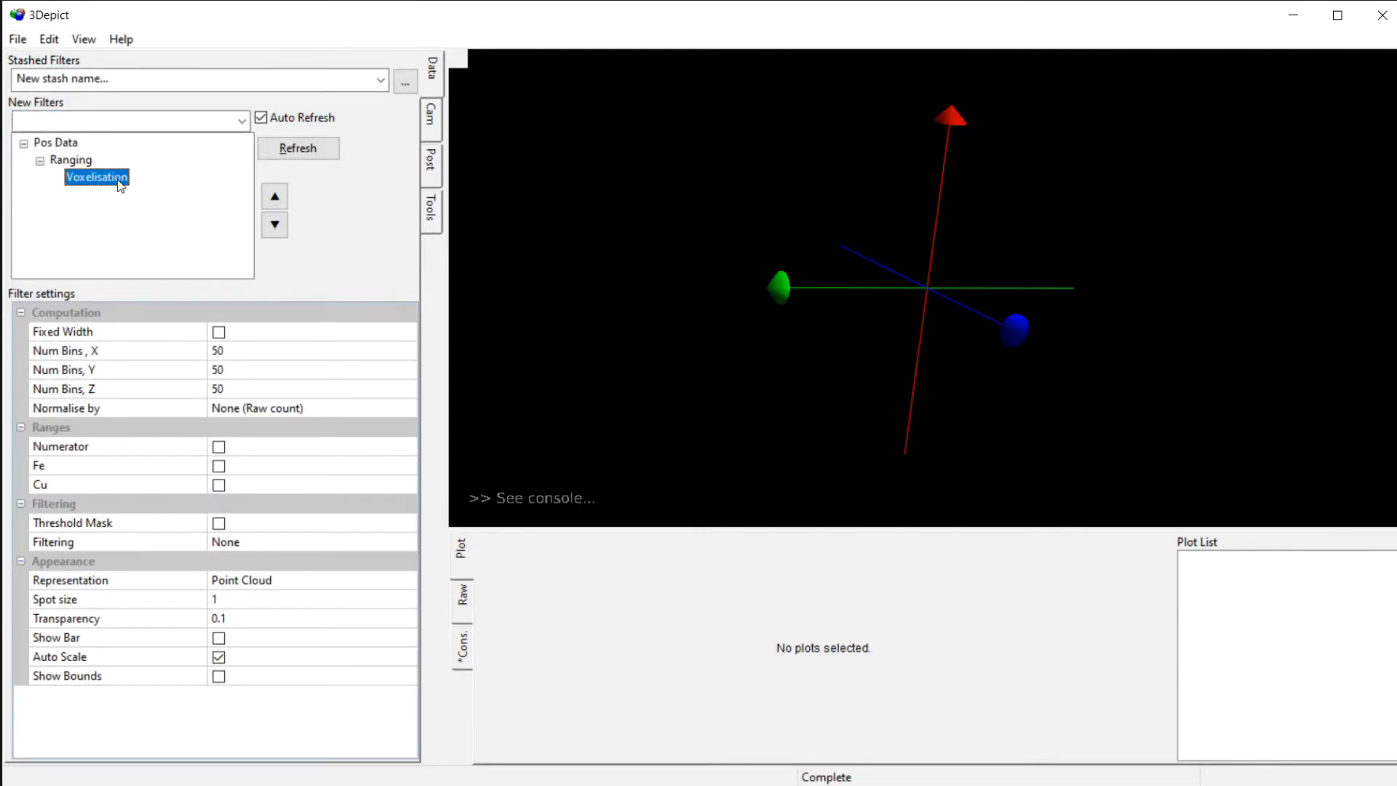
{"action": "left_click", "coordinate": [283, 120]}
Step: Enable fixed-width voxels and set the X, Y and Z bin widths to 0.5
{"action": "left_click", "coordinate": [238, 348]}
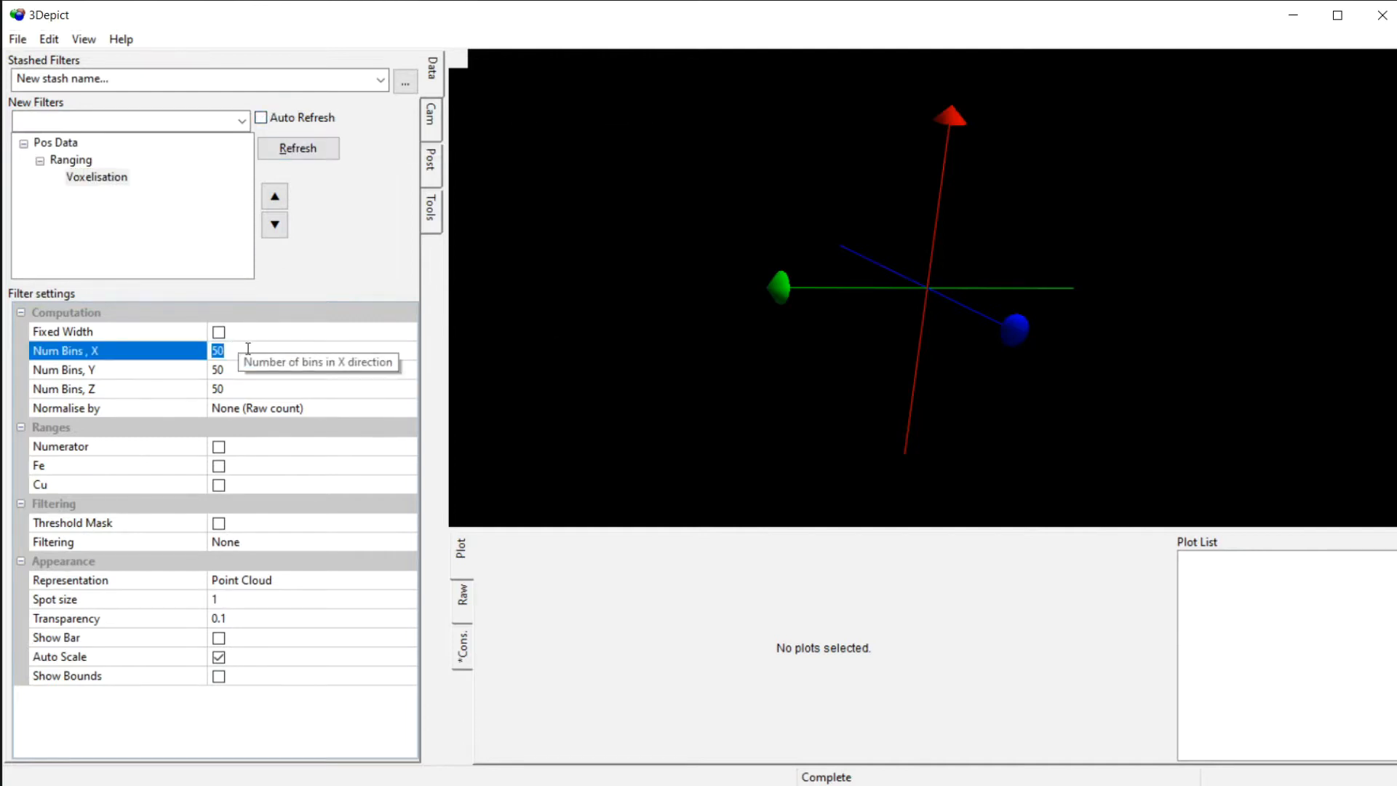
{"action": "left_click", "coordinate": [222, 332]}
{"action": "left_click", "coordinate": [223, 348]}
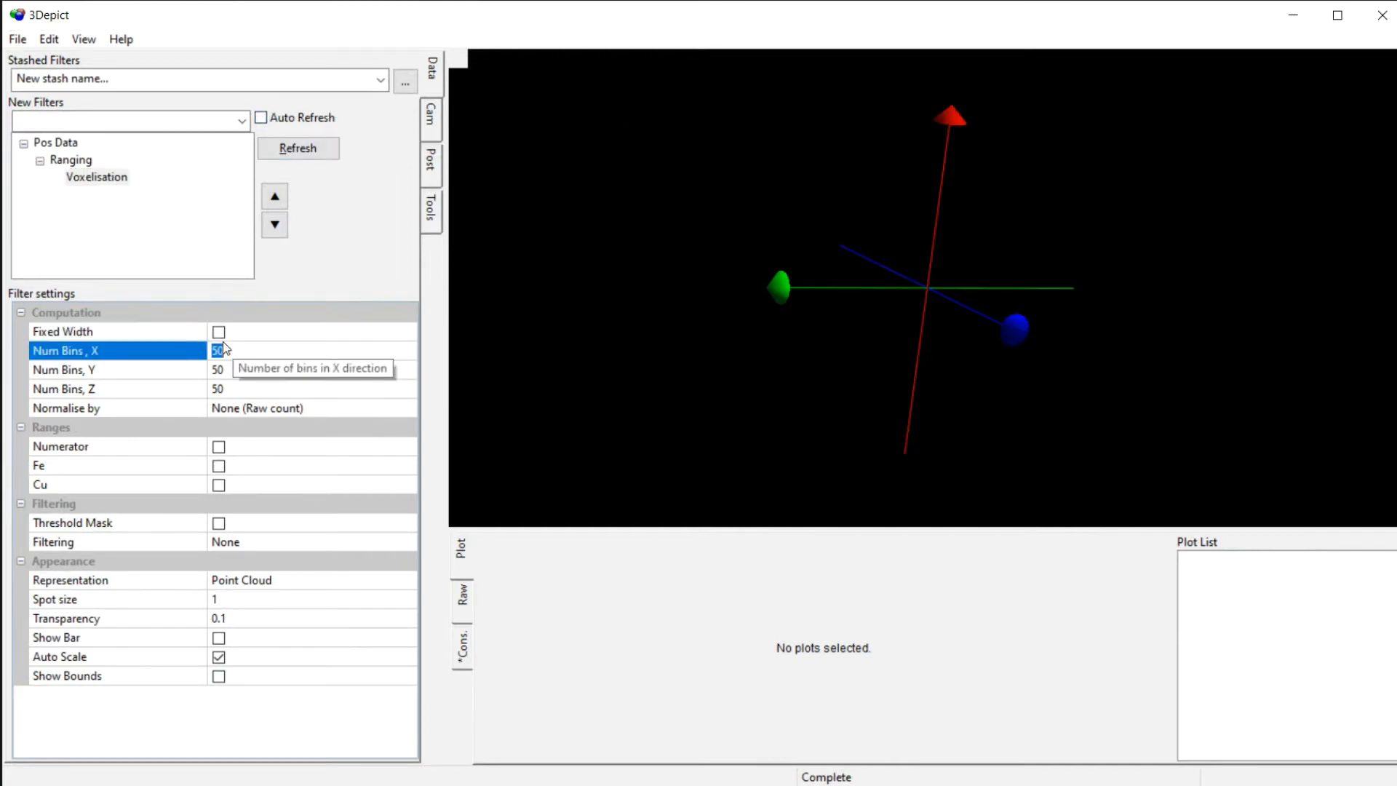
{"action": "left_click", "coordinate": [219, 331]}
{"action": "left_click", "coordinate": [223, 350]}
{"action": "type", "text": "0.5"}
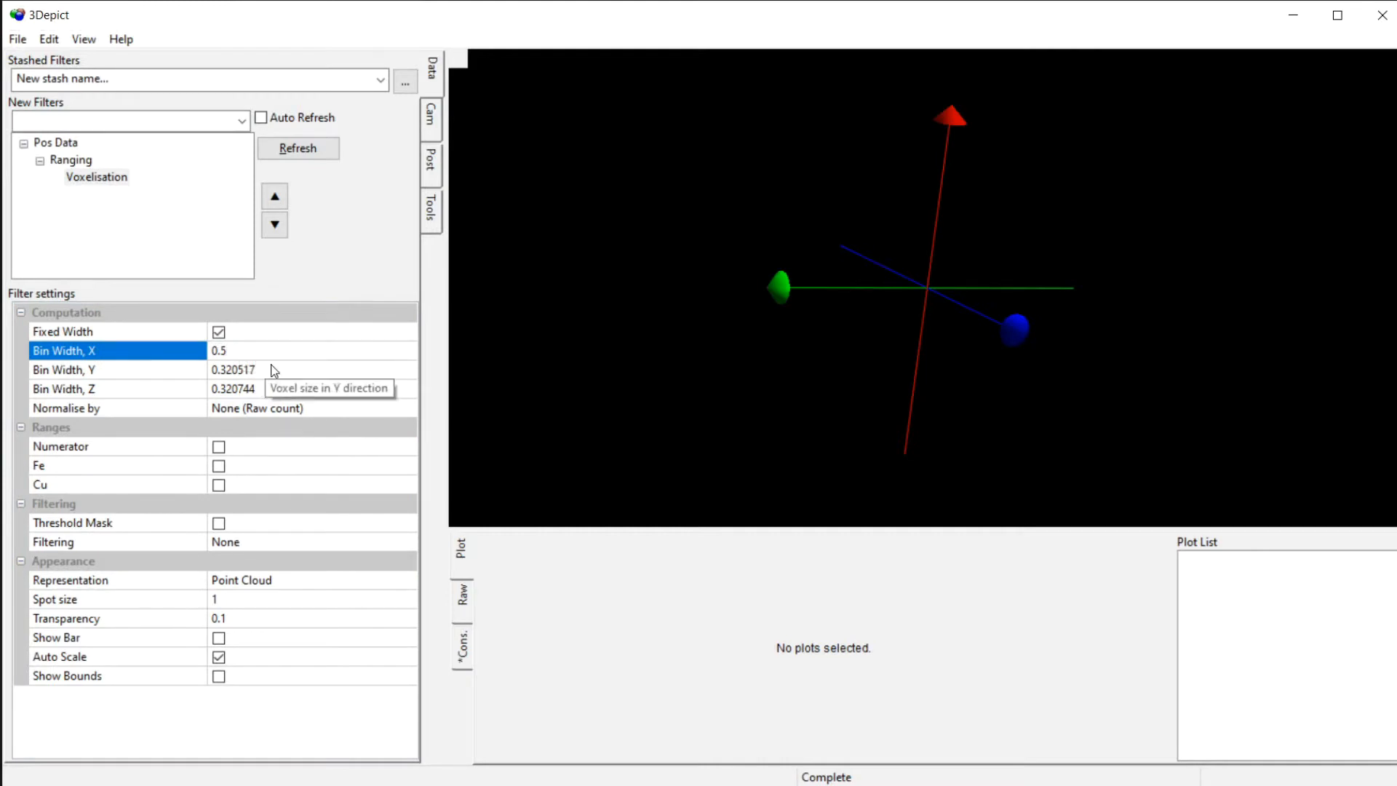
{"action": "left_click", "coordinate": [264, 366]}
{"action": "type", "text": "0.5"}
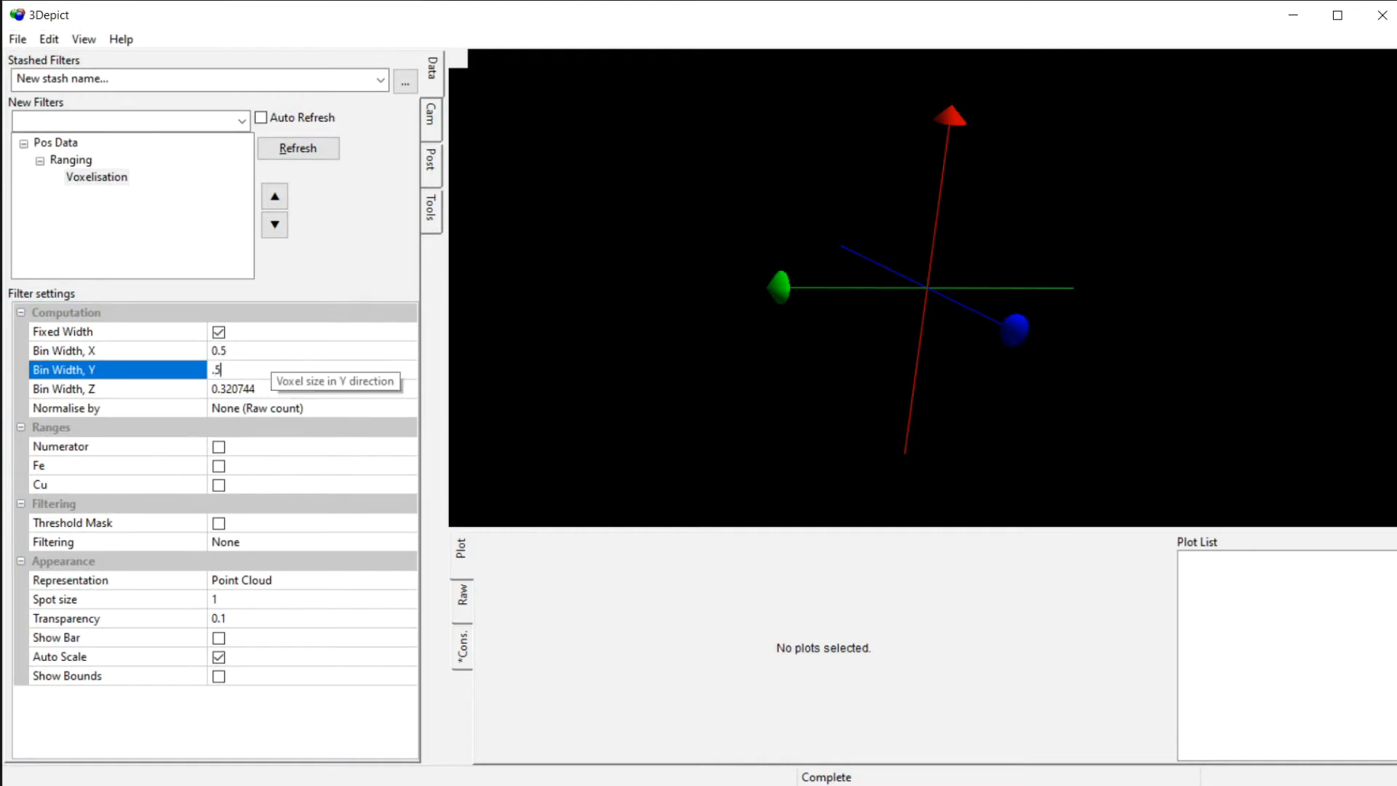
{"action": "left_click", "coordinate": [291, 387]}
{"action": "type", "text": ".5"}
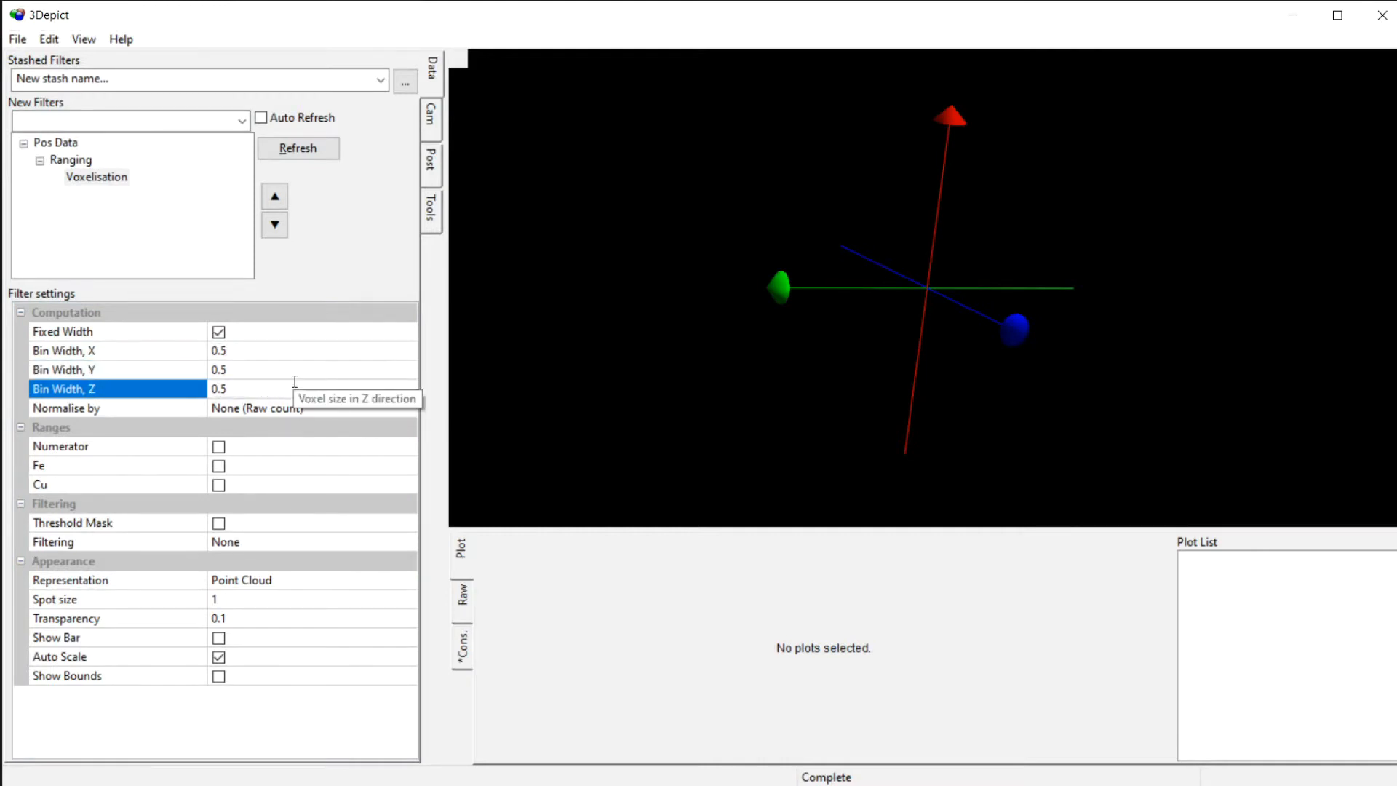
Step: Normalise the voxels by All Ions (conc) and enable the Cu range
{"action": "left_click", "coordinate": [299, 405]}
{"action": "left_click", "coordinate": [303, 409]}
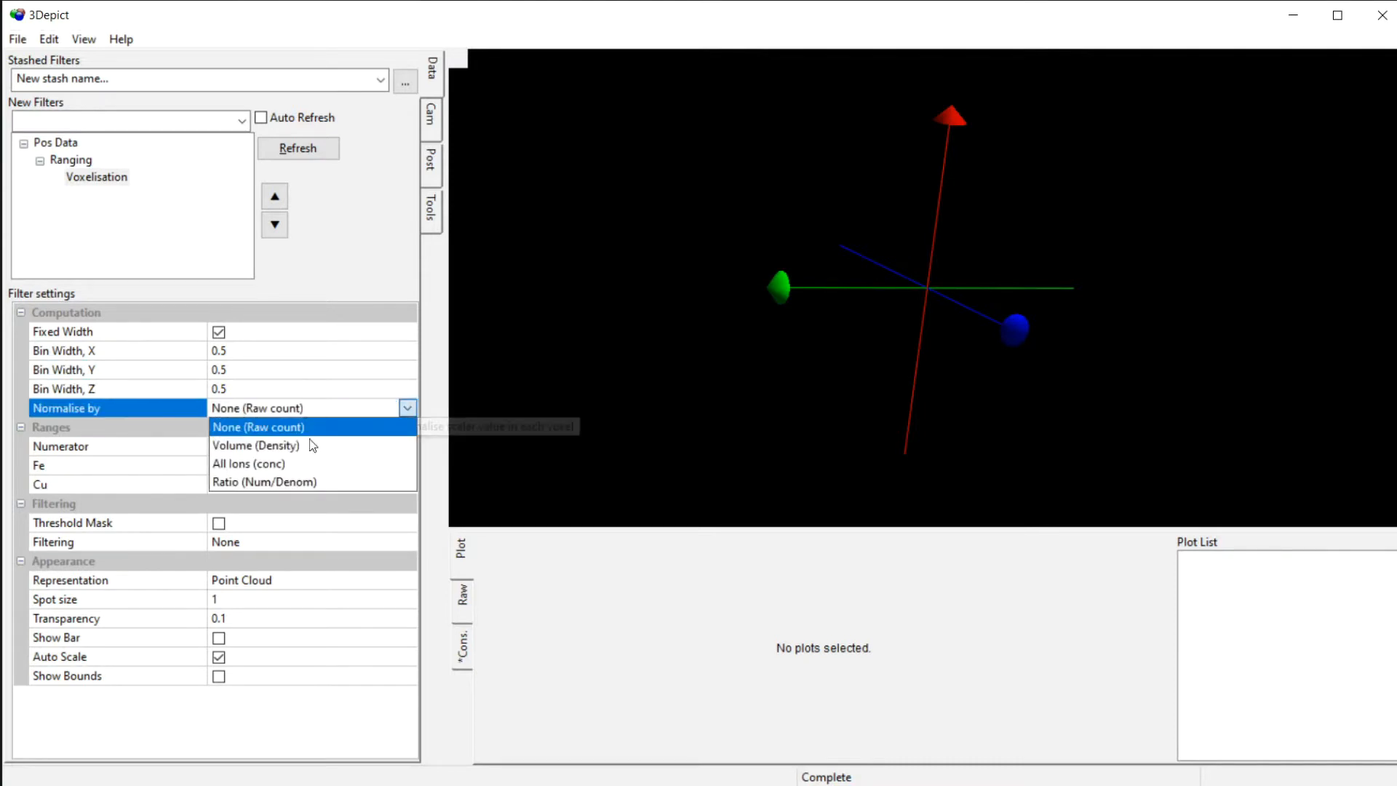
{"action": "left_click", "coordinate": [263, 464]}
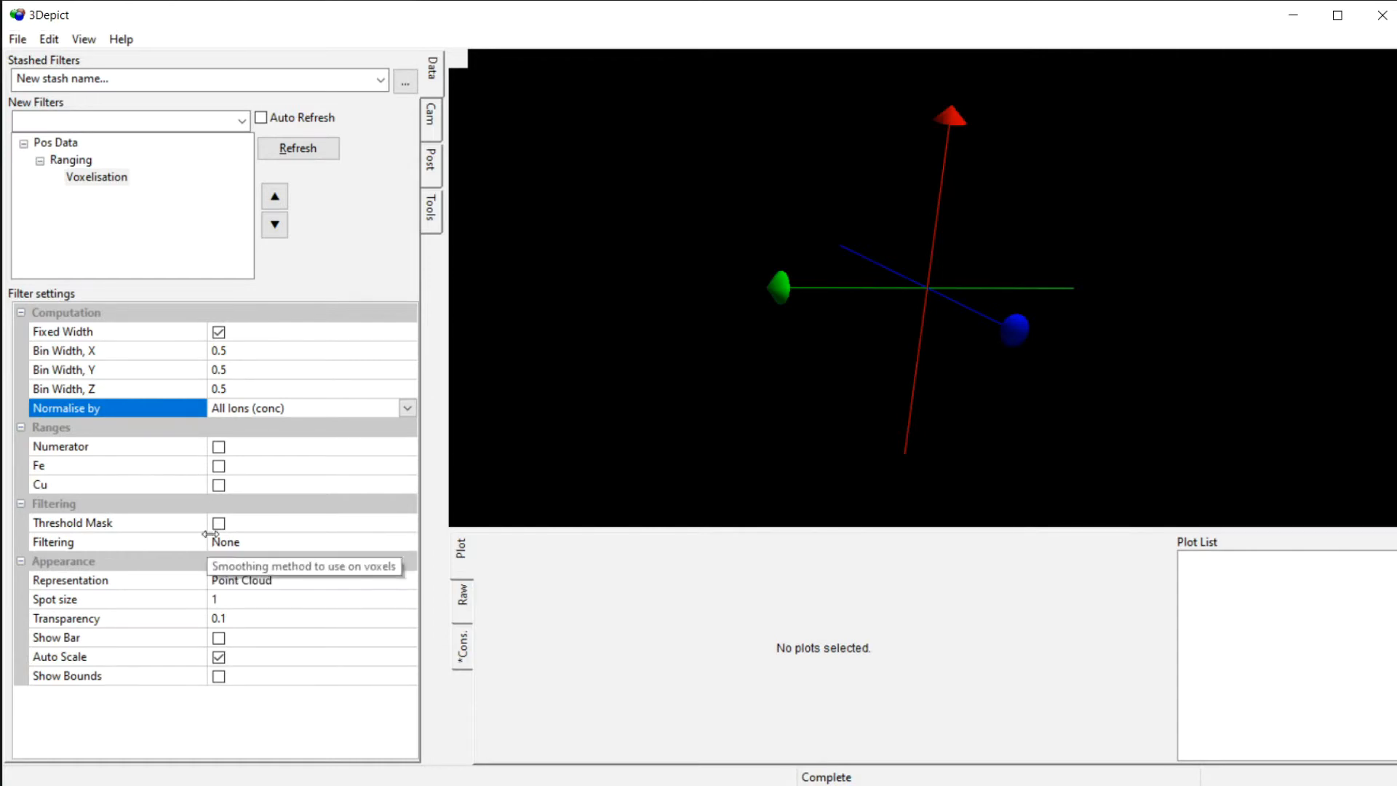
{"action": "left_click", "coordinate": [218, 485]}
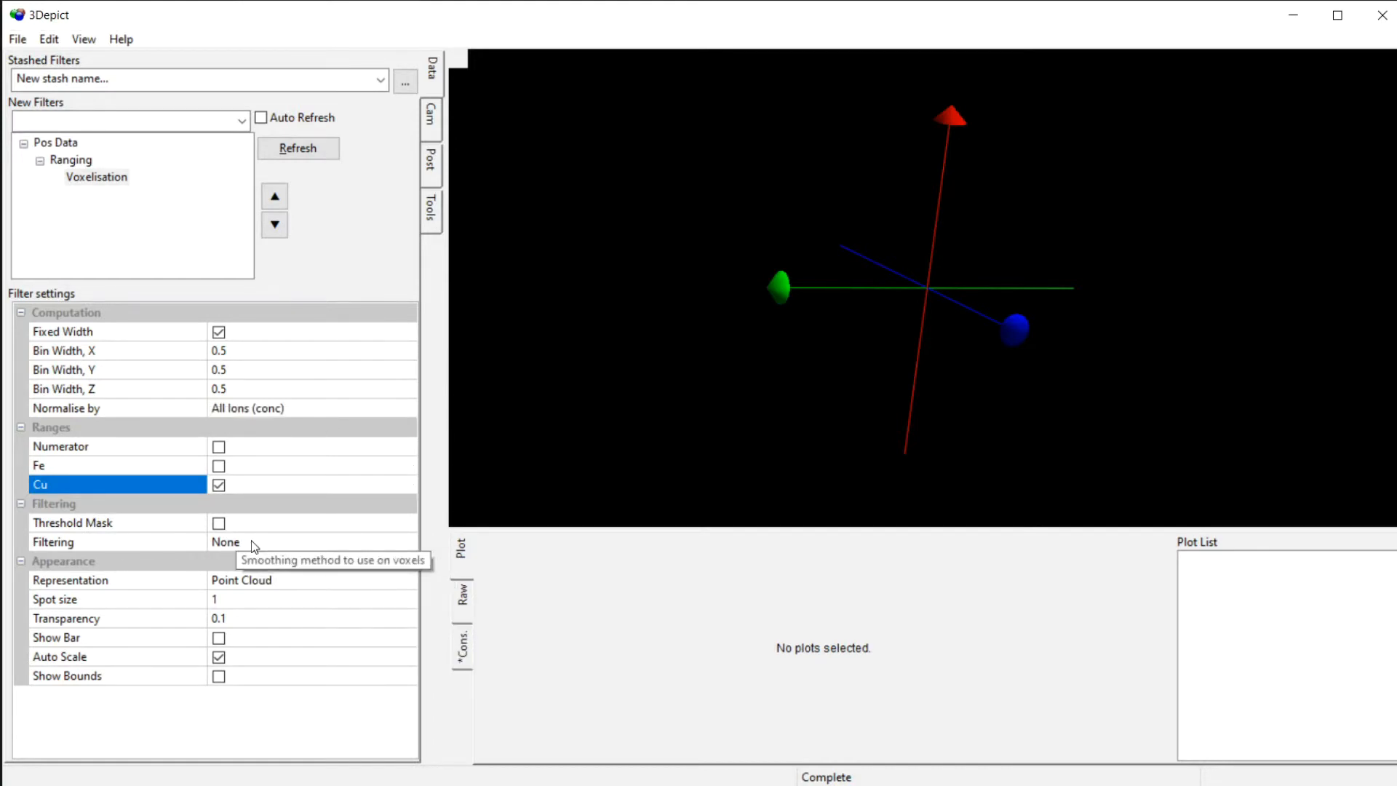
Step: Enable the threshold mask with a count threshold of 2 and set the voxel filtering to Gaussian (blur)
{"action": "left_click", "coordinate": [219, 522]}
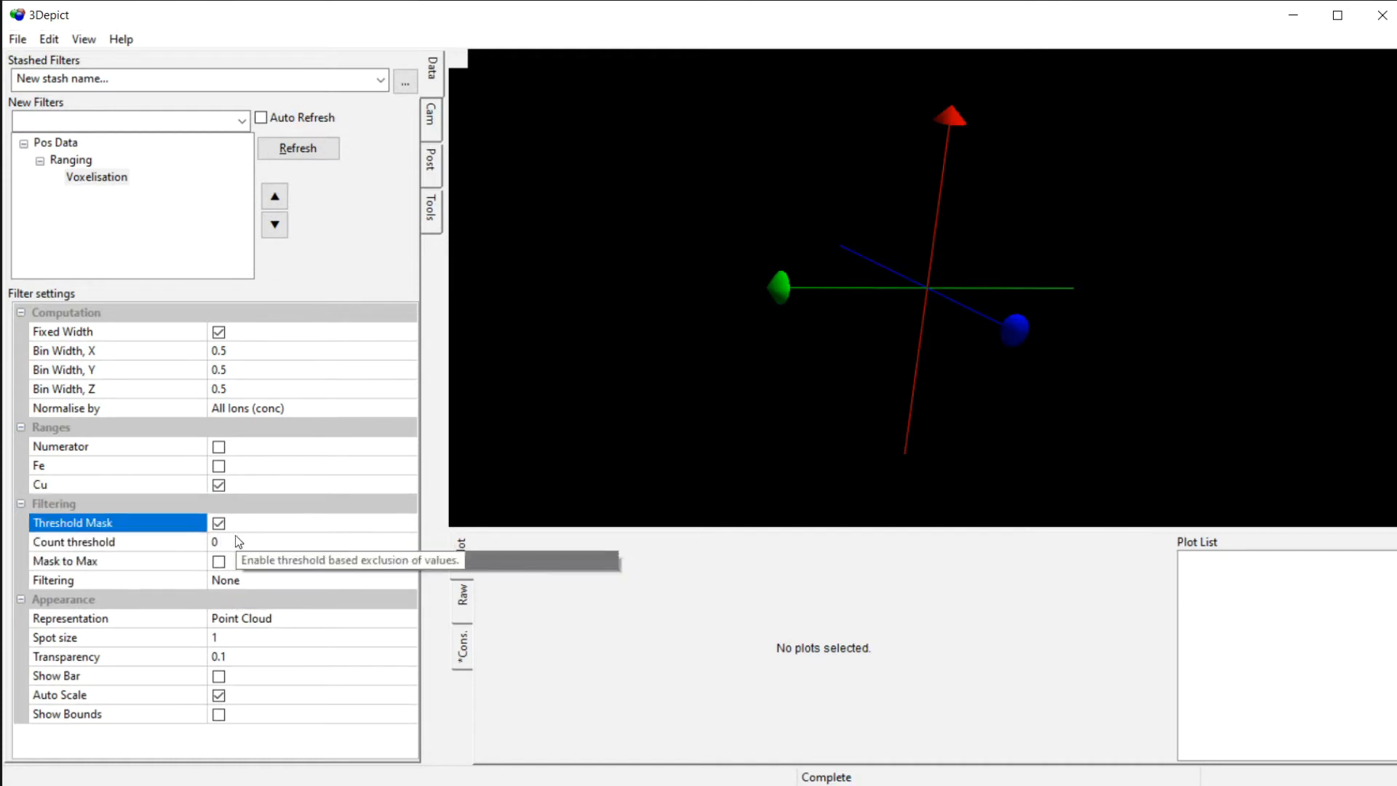
{"action": "left_click", "coordinate": [245, 542]}
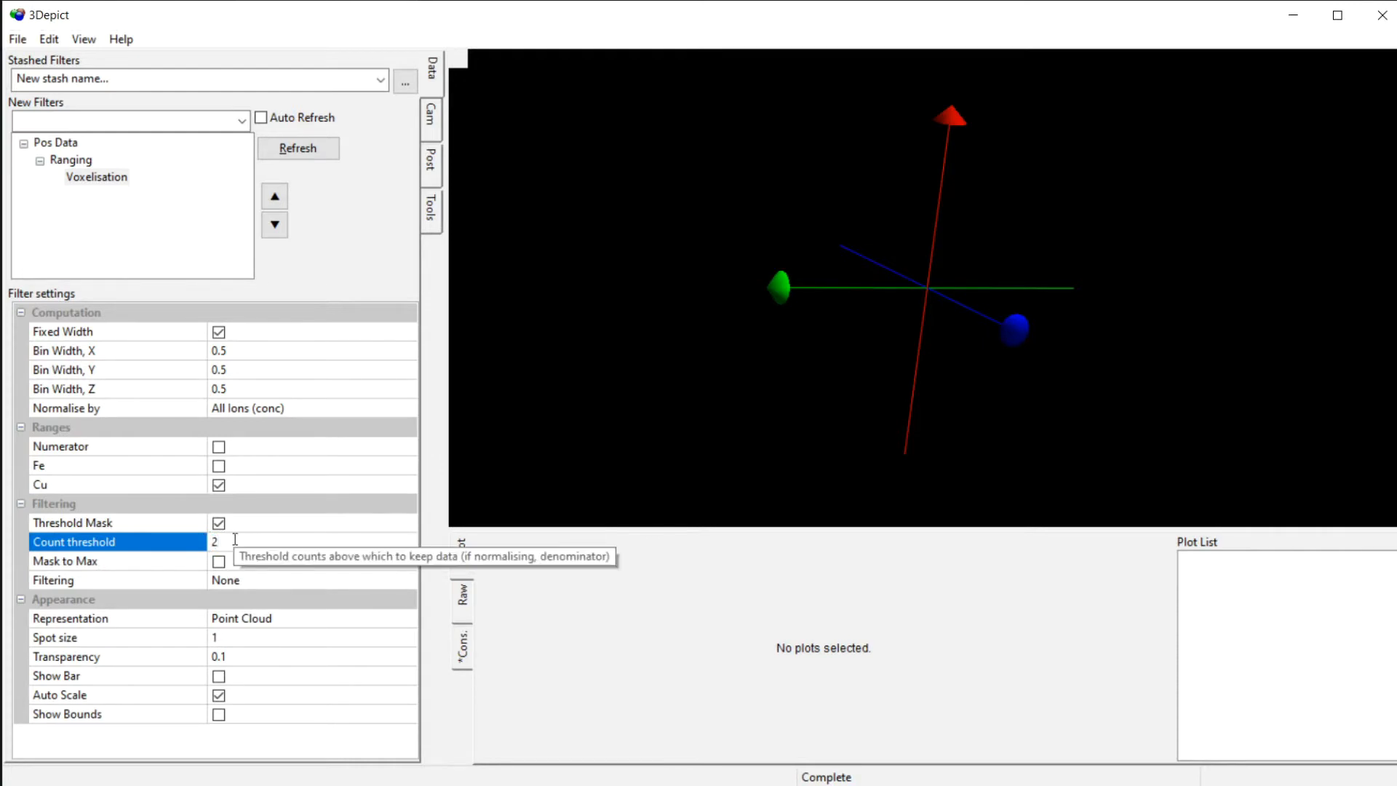
{"action": "key", "text": "Return"}
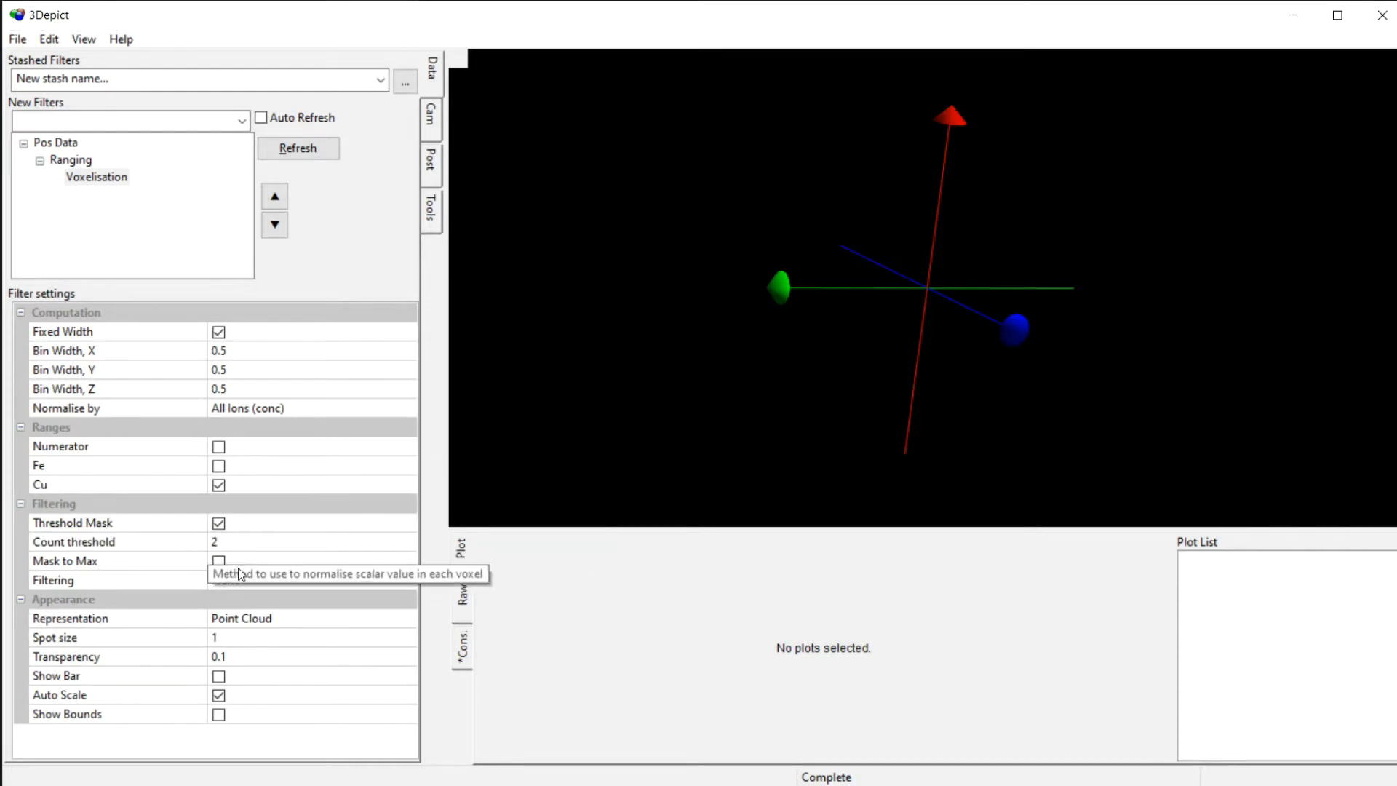
{"action": "left_click", "coordinate": [247, 584]}
{"action": "left_click", "coordinate": [281, 612]}
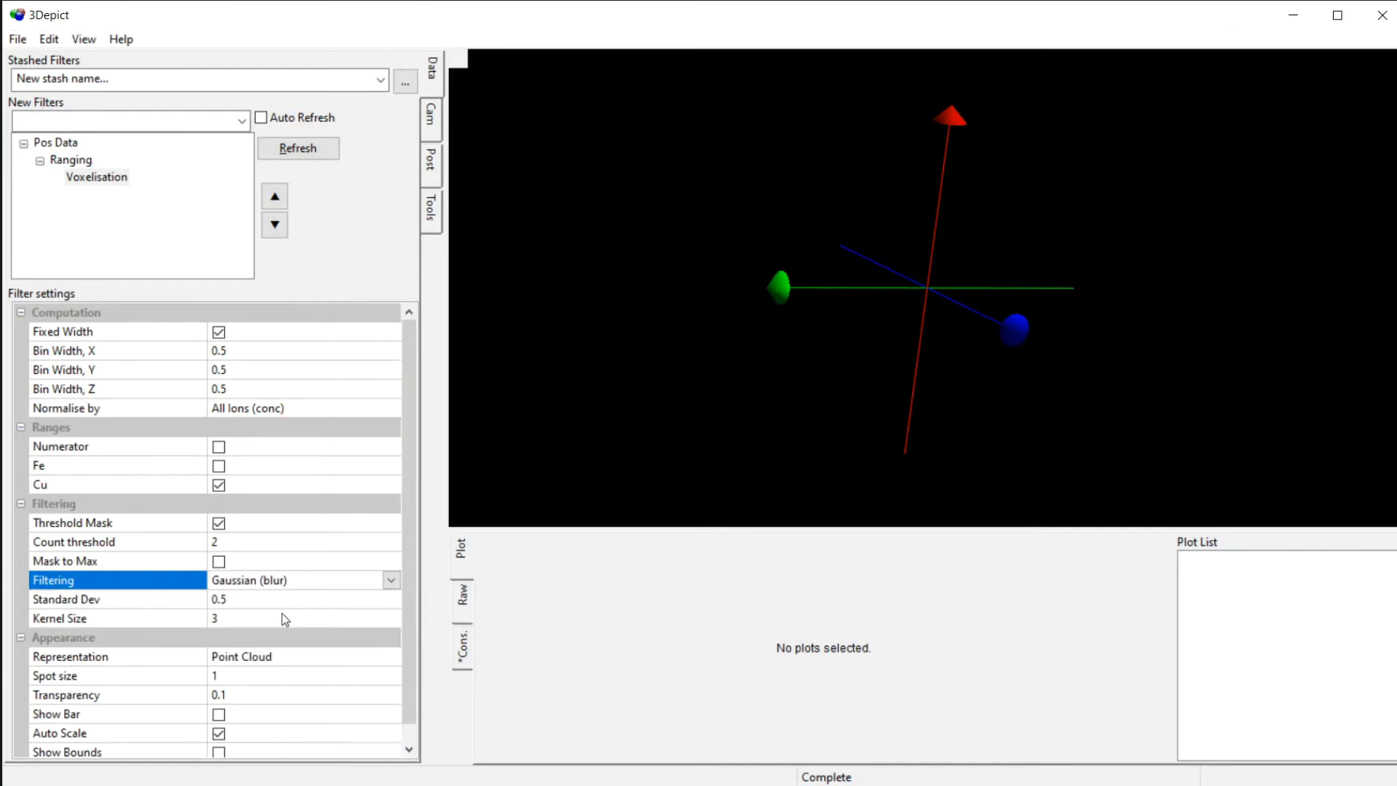
Step: Set the voxel representation to Volume Render and refresh the 3D view
{"action": "scroll", "coordinate": [294, 630], "scroll_direction": "down", "scroll_amount": 1}
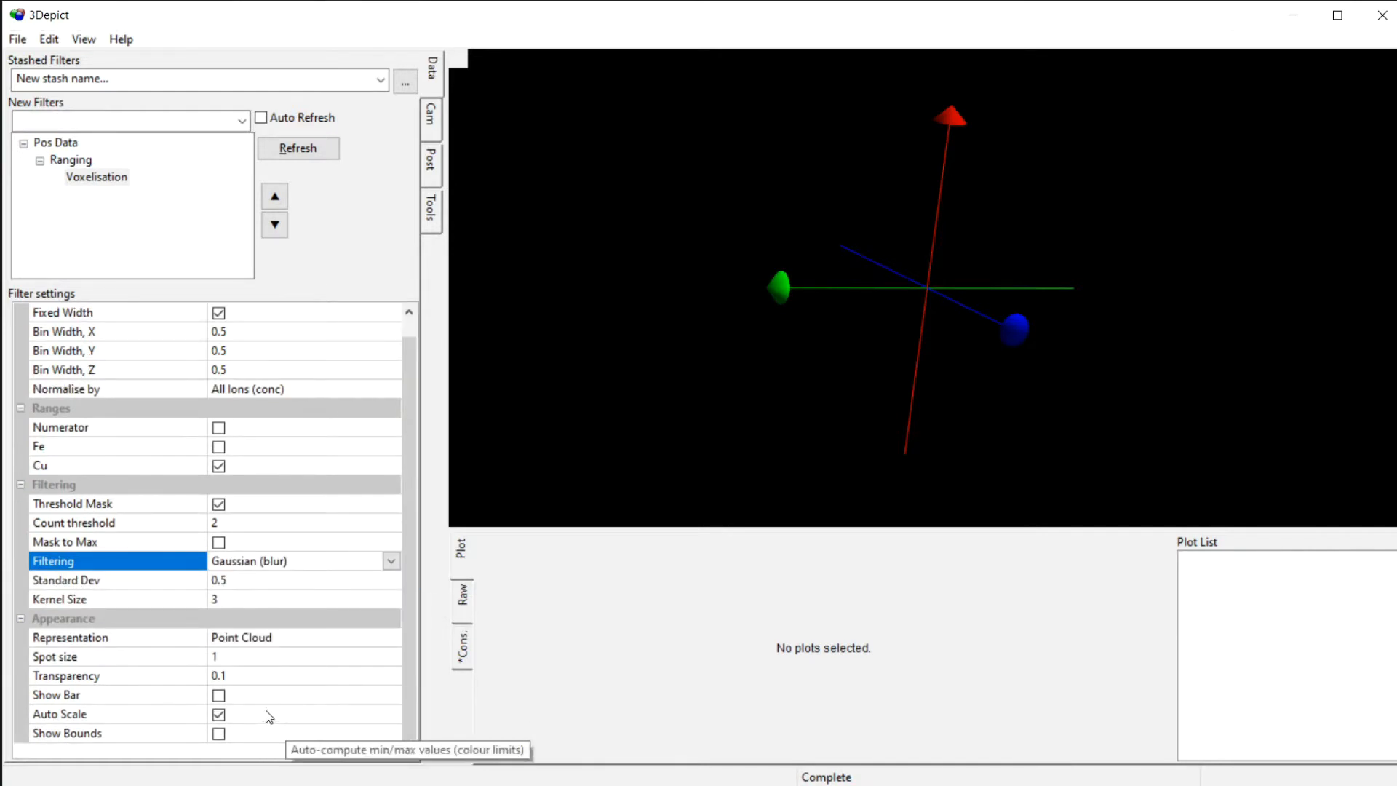
{"action": "left_click", "coordinate": [265, 636]}
{"action": "left_click", "coordinate": [291, 637]}
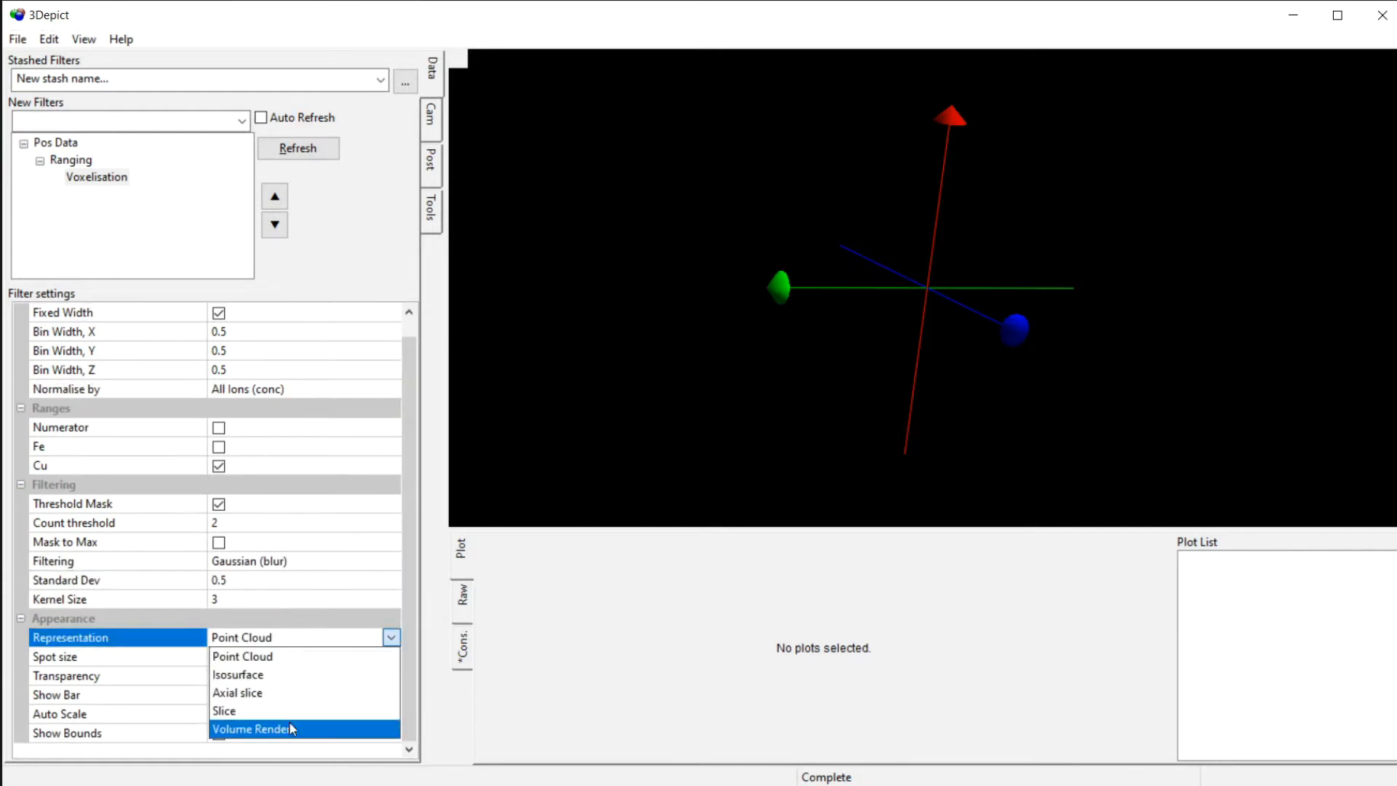
{"action": "left_click", "coordinate": [295, 729]}
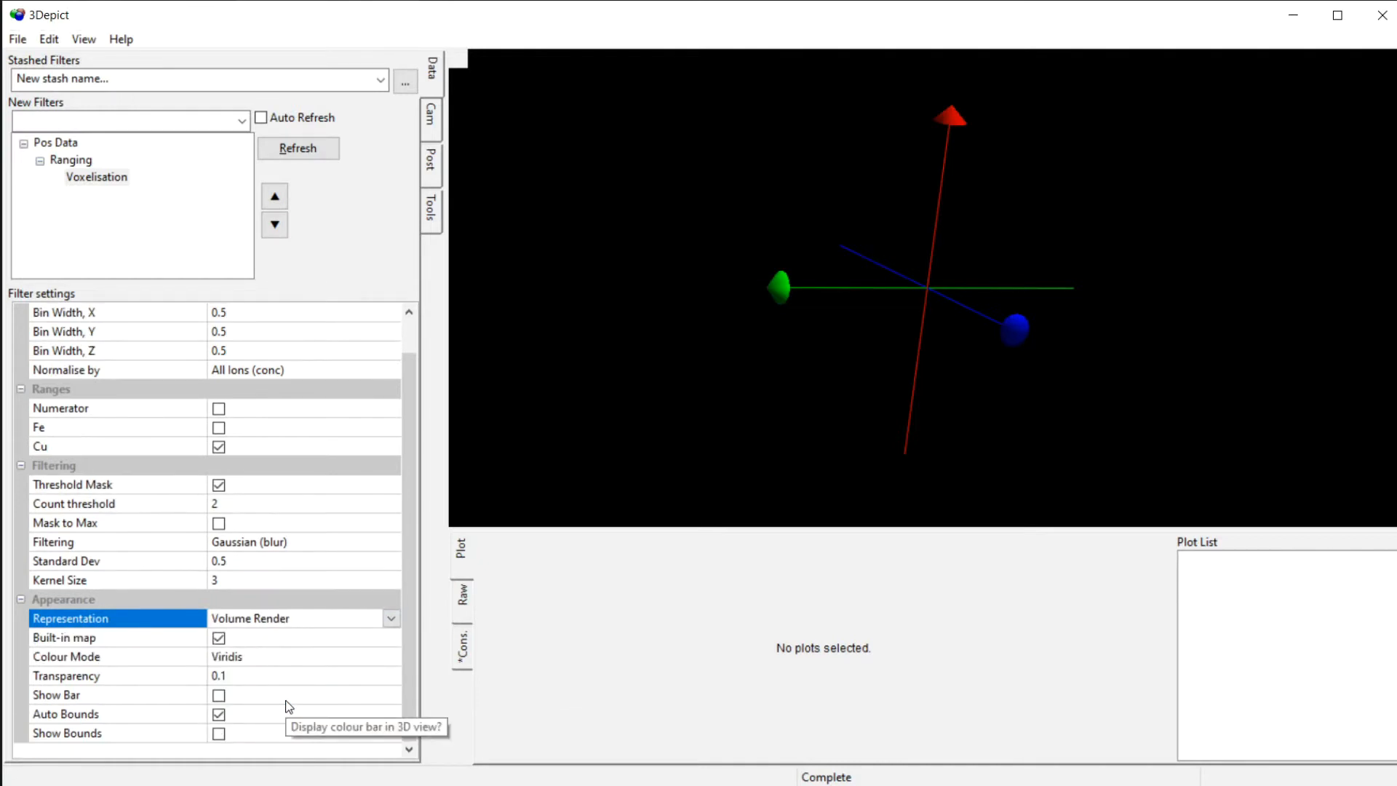
{"action": "left_click", "coordinate": [293, 144]}
{"action": "left_click_drag", "start_coordinate": [733, 438], "coordinate": [811, 259]}
Step: Hide the axis in the 3D view and inspect the volume render from other angles
{"action": "left_click", "coordinate": [84, 40]}
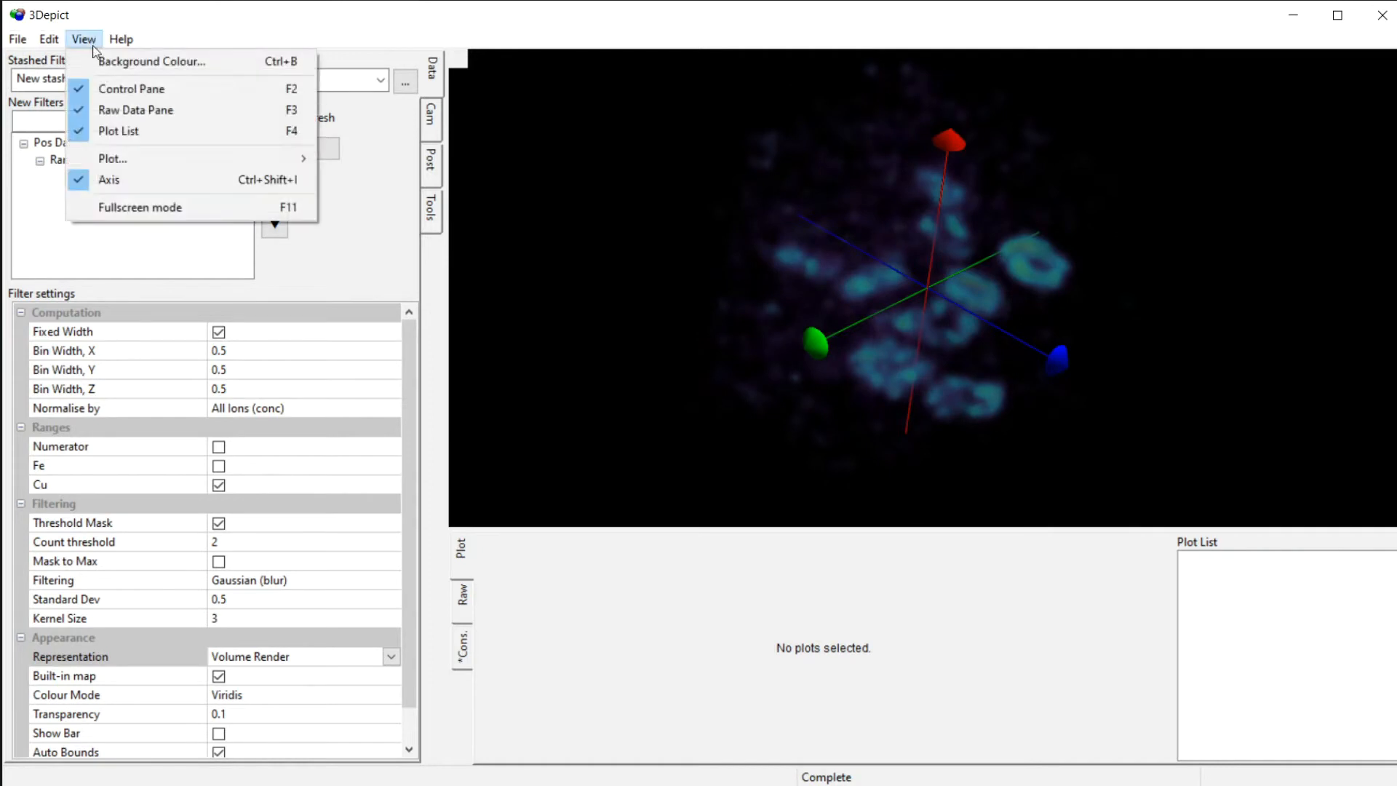
{"action": "left_click", "coordinate": [122, 180]}
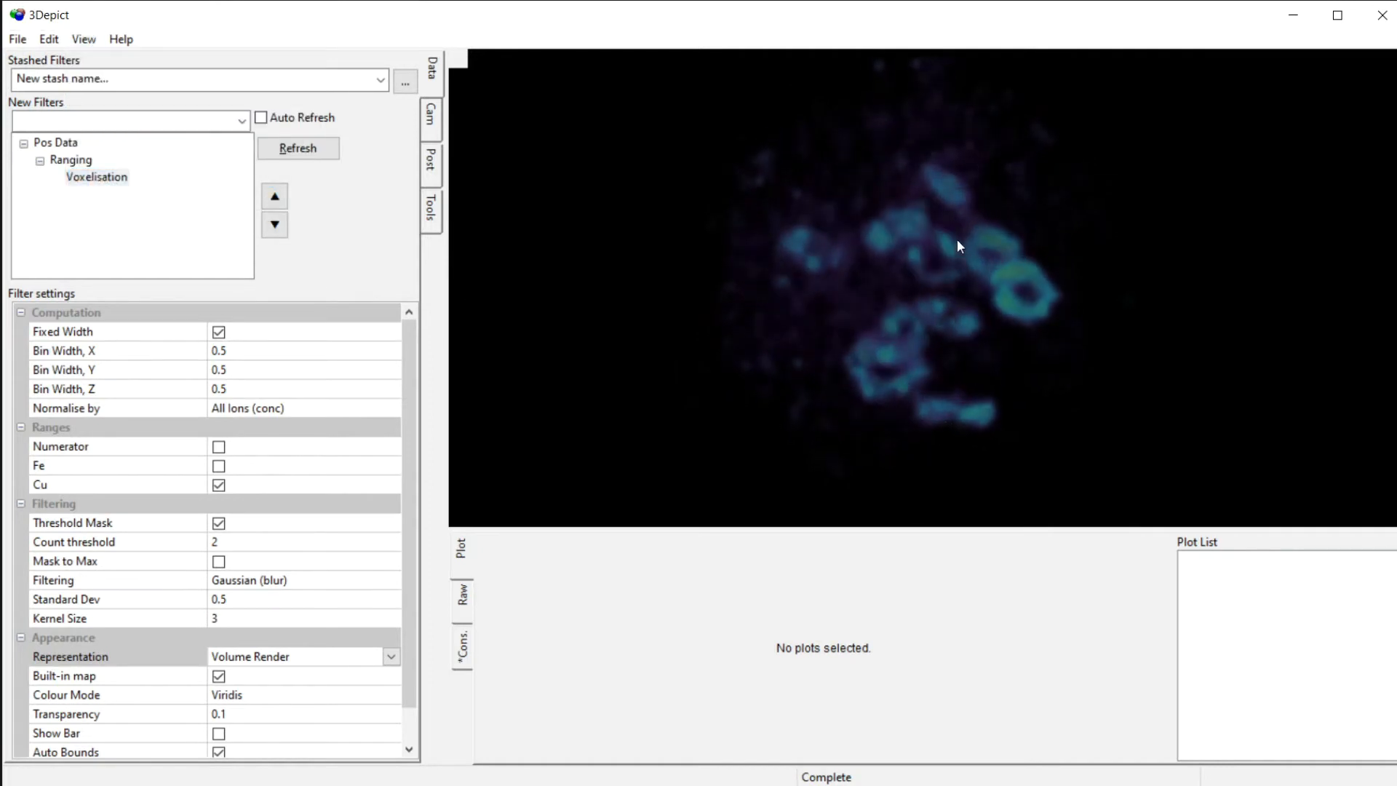
{"action": "left_click_drag", "start_coordinate": [958, 246], "coordinate": [894, 371]}
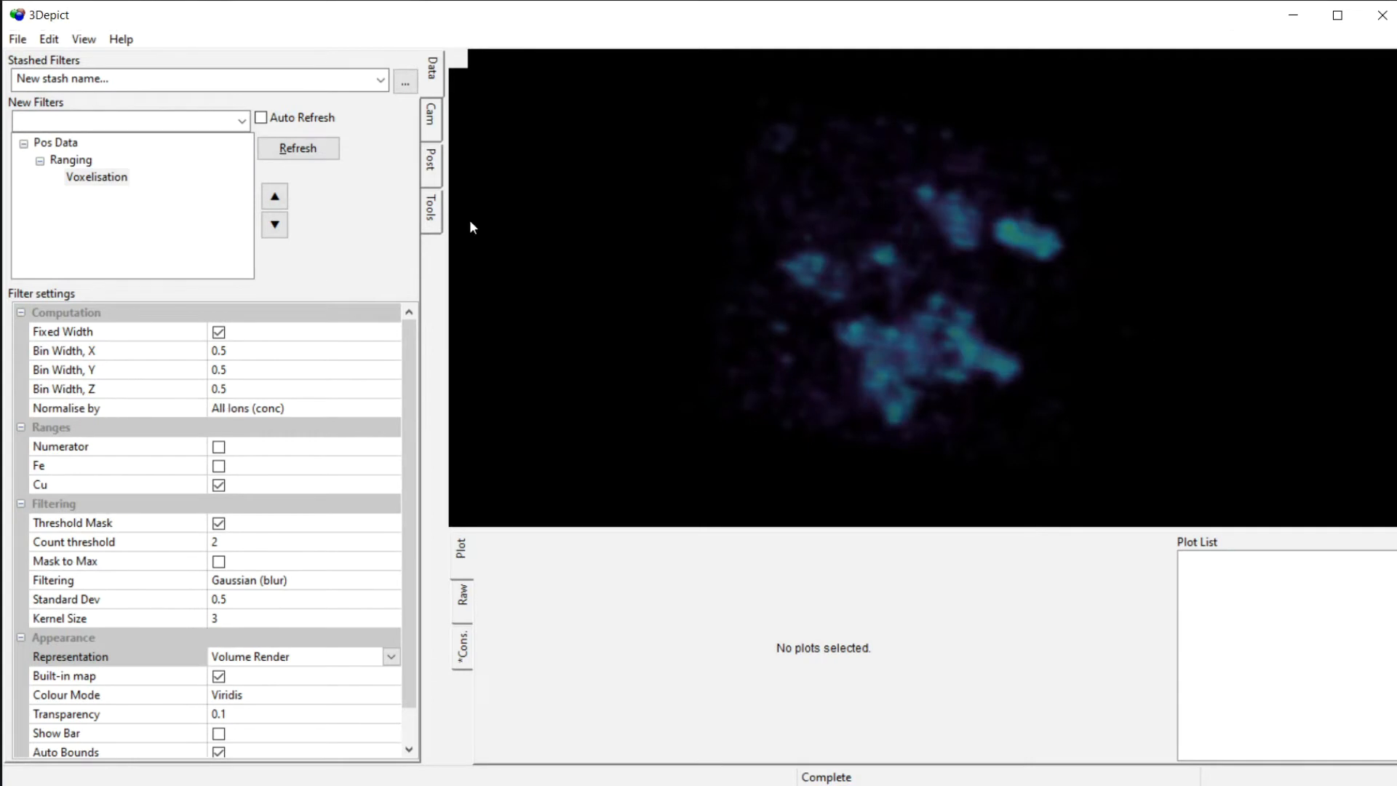
Step: Delete the Voxelisation filter from under Ranging
{"action": "left_click_drag", "start_coordinate": [467, 225], "coordinate": [165, 250]}
{"action": "left_click", "coordinate": [112, 179]}
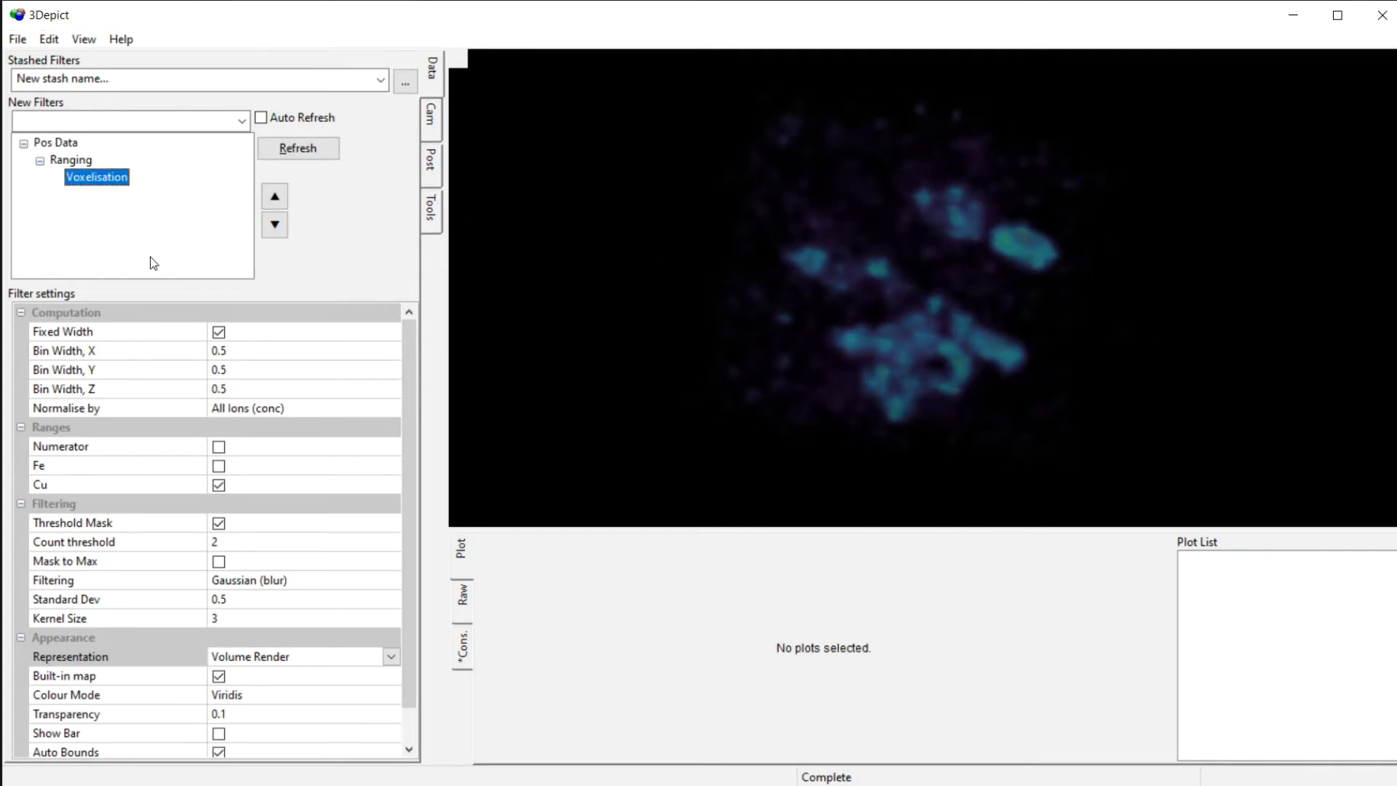
{"action": "key", "text": "Delete"}
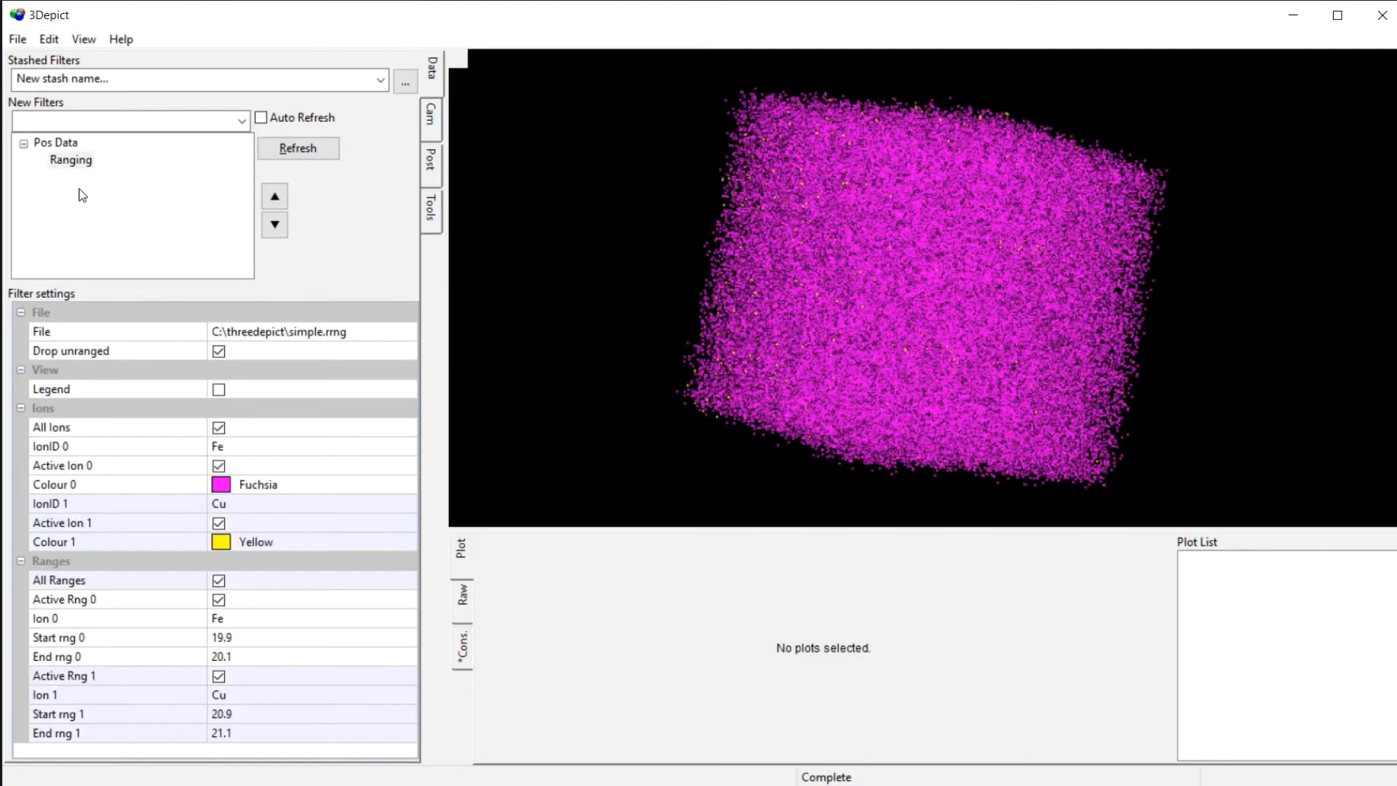
{"action": "left_click", "coordinate": [74, 165]}
{"action": "left_click_drag", "start_coordinate": [909, 327], "coordinate": [229, 231]}
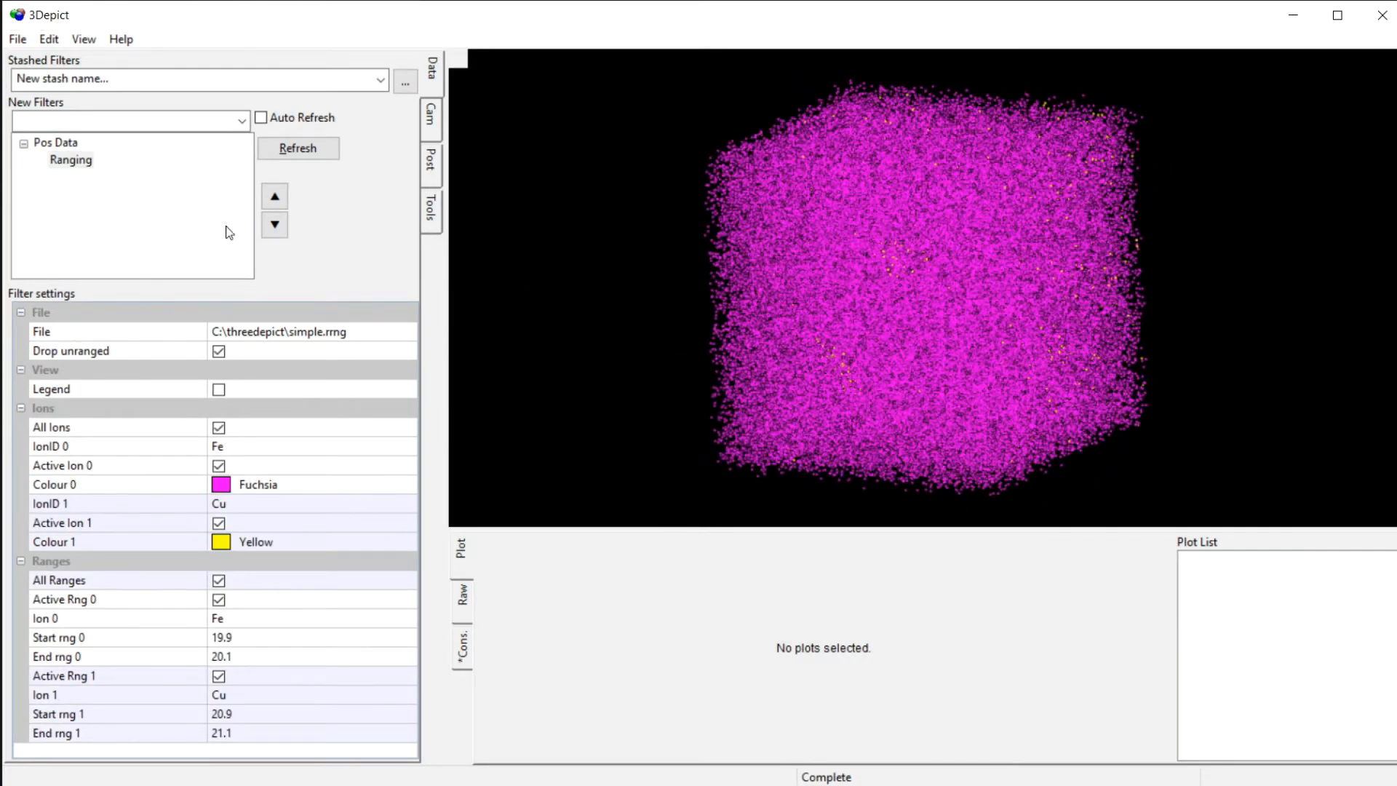
{"action": "left_click", "coordinate": [77, 161]}
{"action": "left_click_drag", "start_coordinate": [728, 356], "coordinate": [788, 261]}
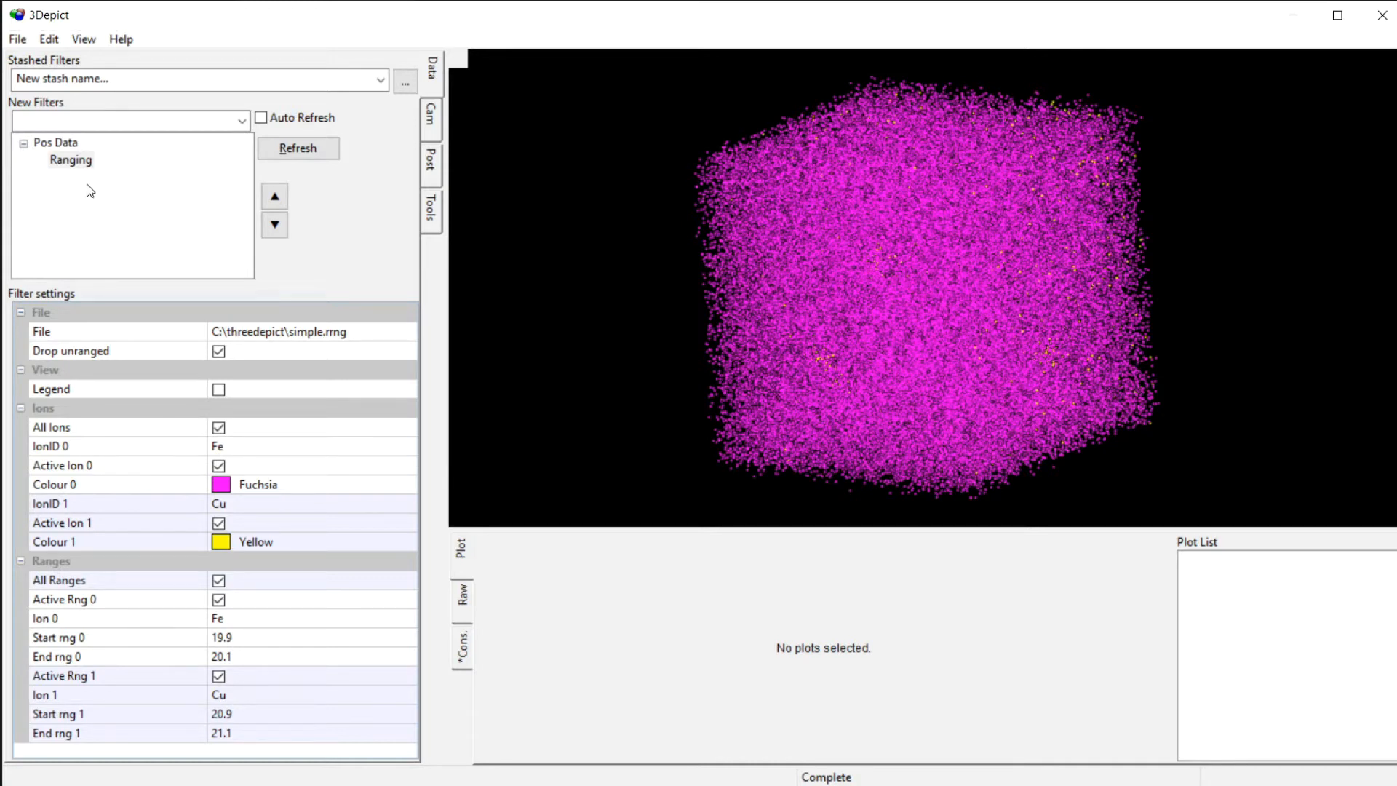
Step: Add an Ion Transform filter in Value Shuffle mode under Pos Data and move the Ranging filter beneath it
{"action": "left_click", "coordinate": [56, 143]}
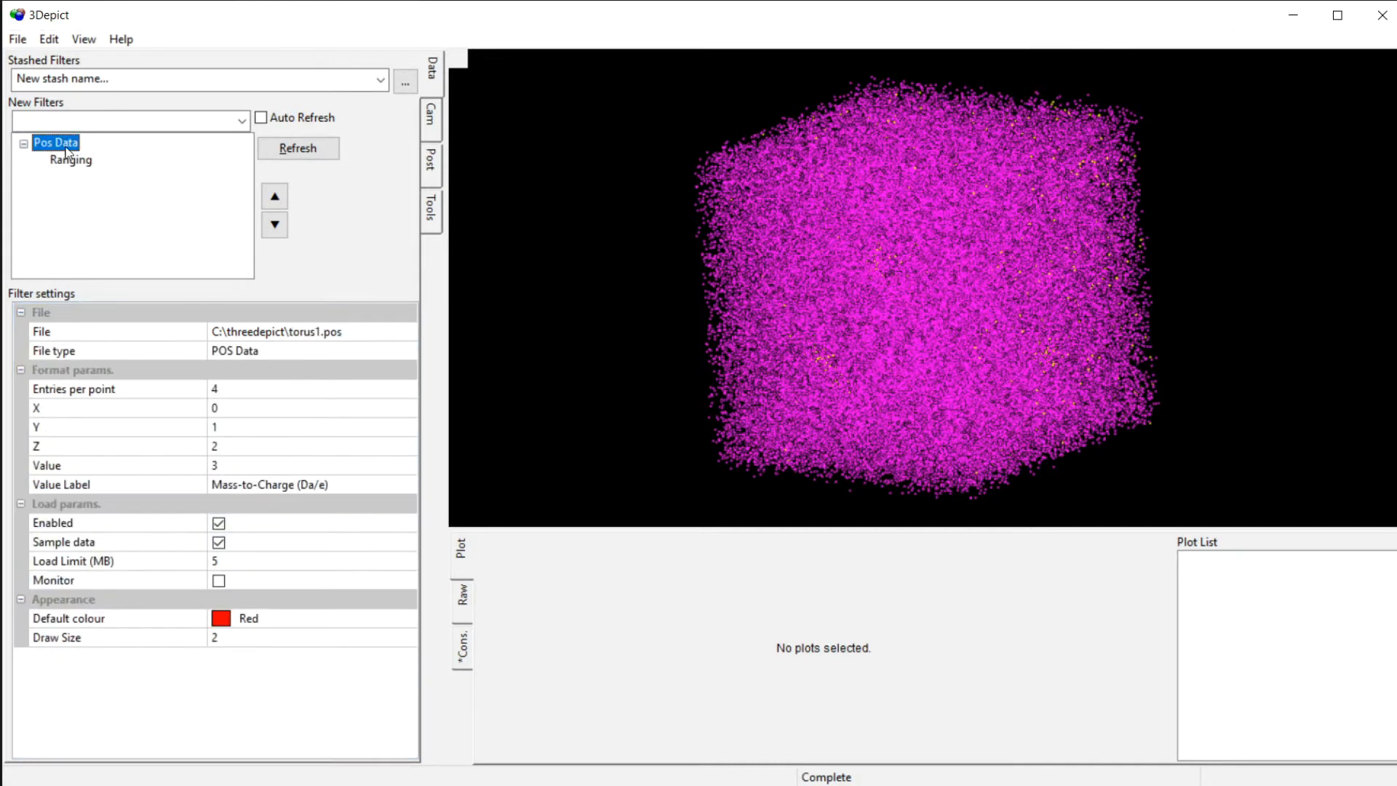
{"action": "left_click", "coordinate": [243, 121]}
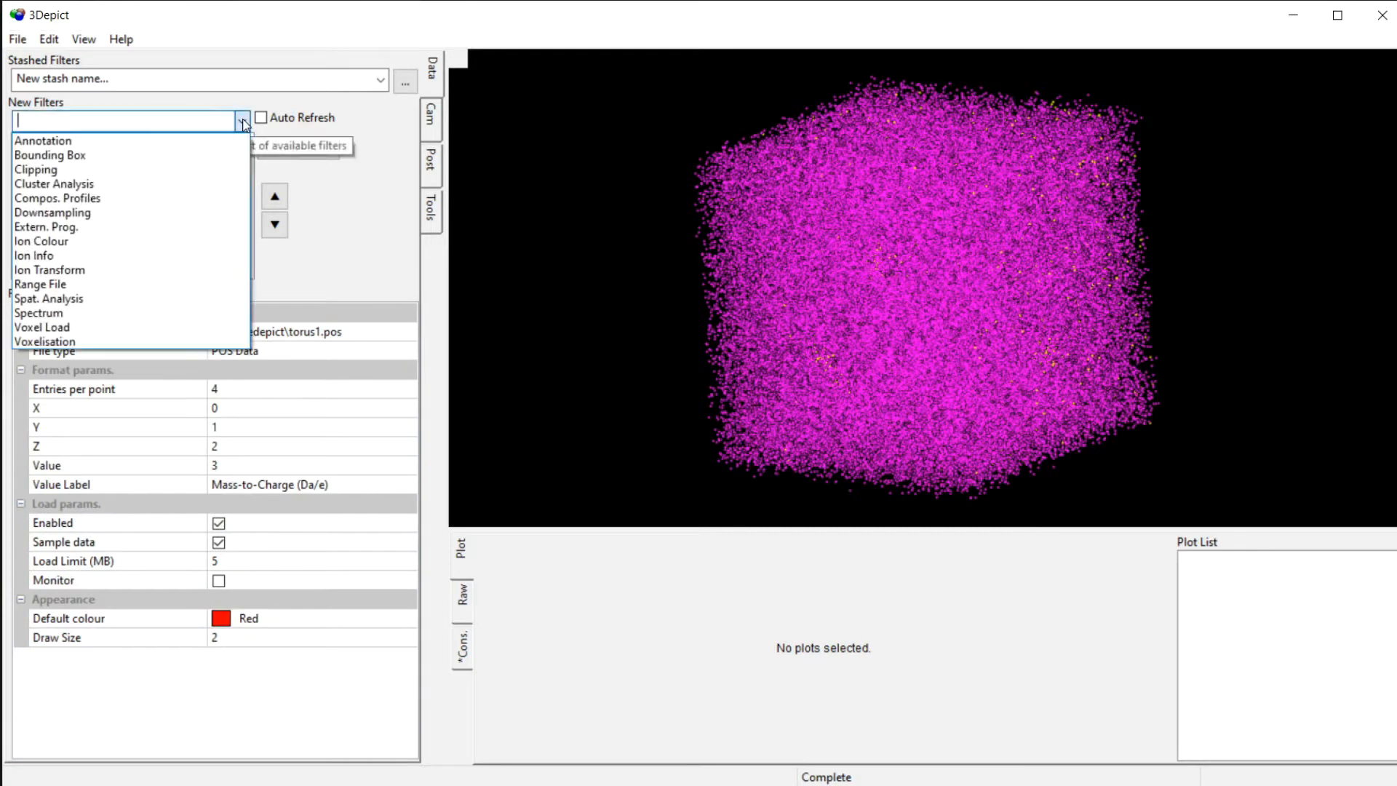
{"action": "left_click", "coordinate": [84, 274]}
{"action": "left_click", "coordinate": [264, 330]}
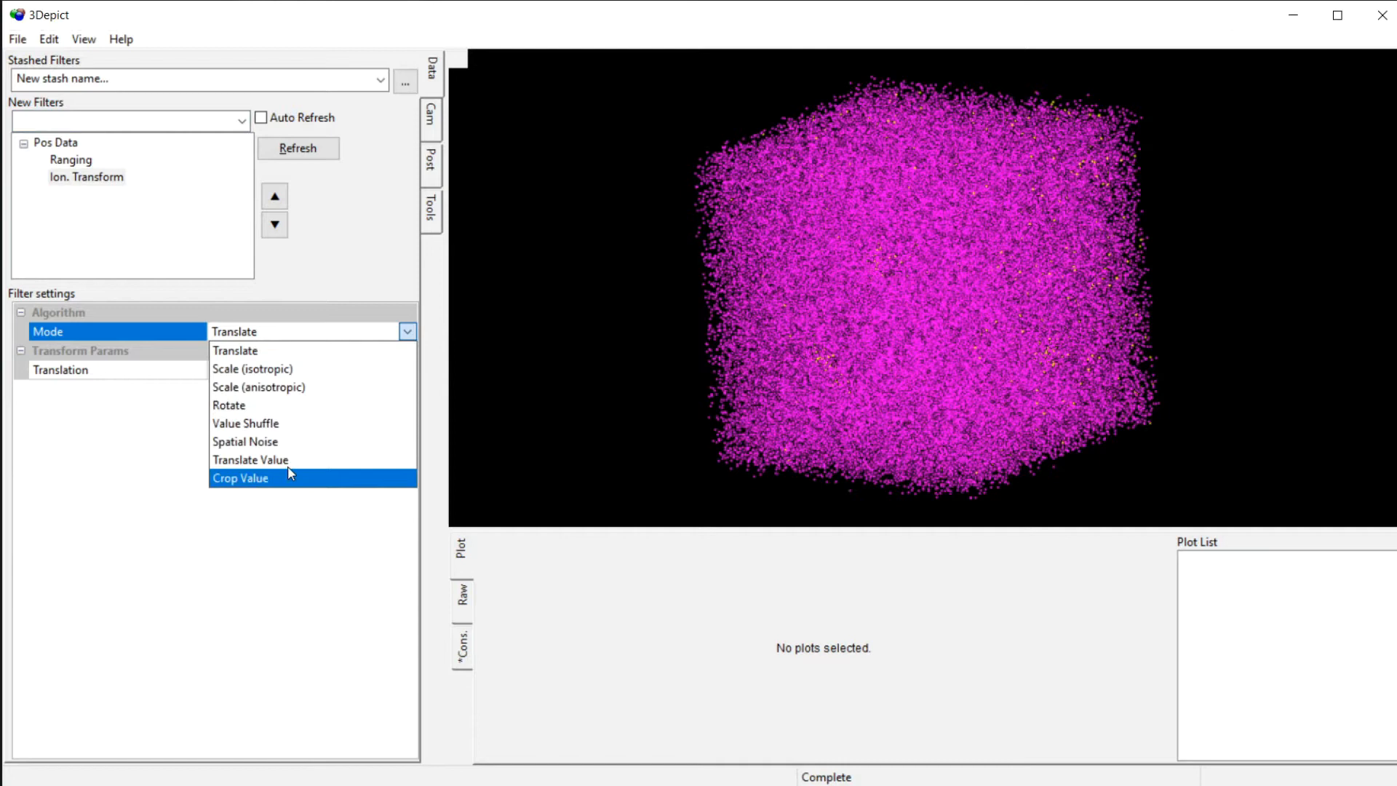
{"action": "left_click", "coordinate": [285, 424]}
{"action": "left_click_drag", "start_coordinate": [88, 161], "coordinate": [107, 180]}
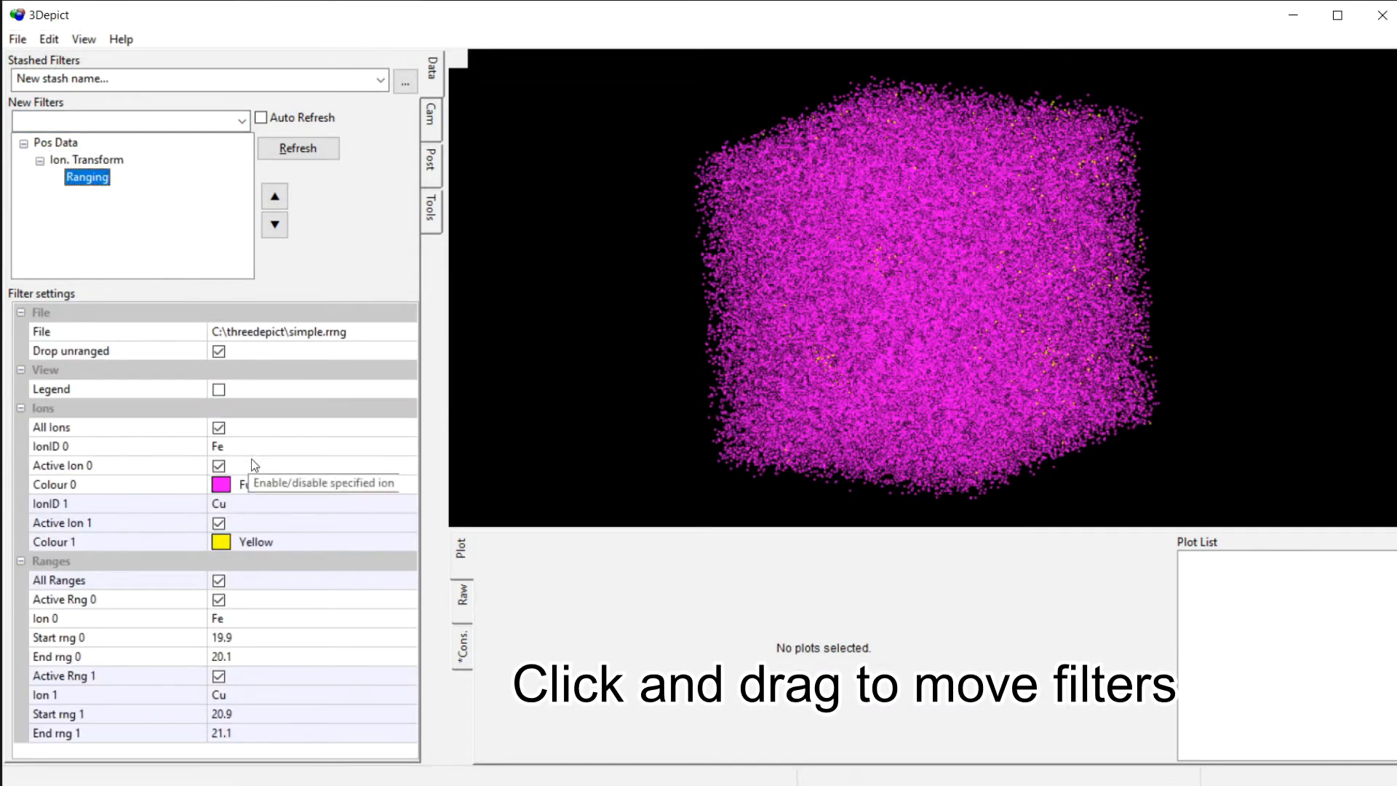
Step: Inspect the Cu ions alone with auto refresh temporarily on, restoring all ions and manual refreshing at the end
{"action": "left_click", "coordinate": [306, 118]}
{"action": "left_click", "coordinate": [218, 428]}
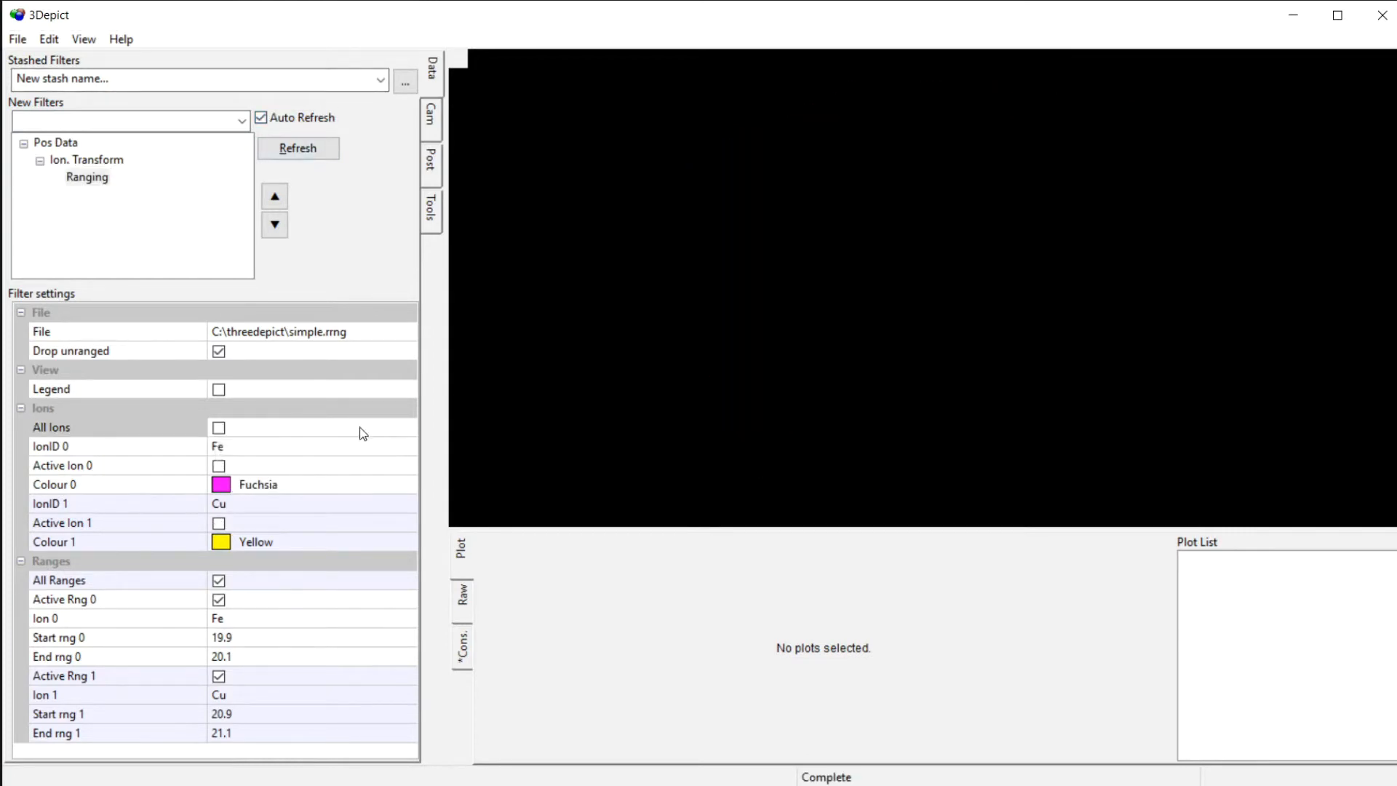
{"action": "left_click", "coordinate": [218, 523]}
{"action": "left_click_drag", "start_coordinate": [1019, 290], "coordinate": [148, 246]}
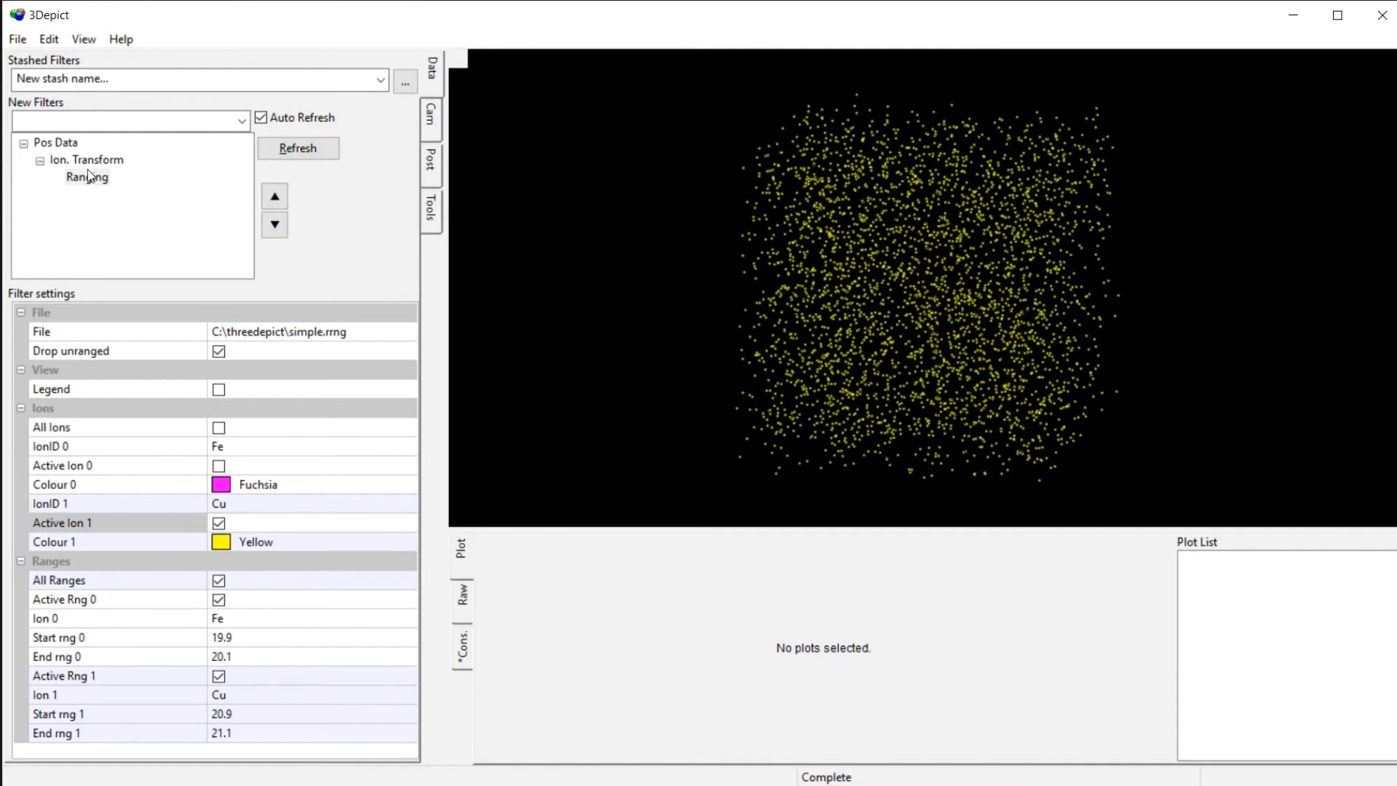
{"action": "left_click", "coordinate": [219, 427]}
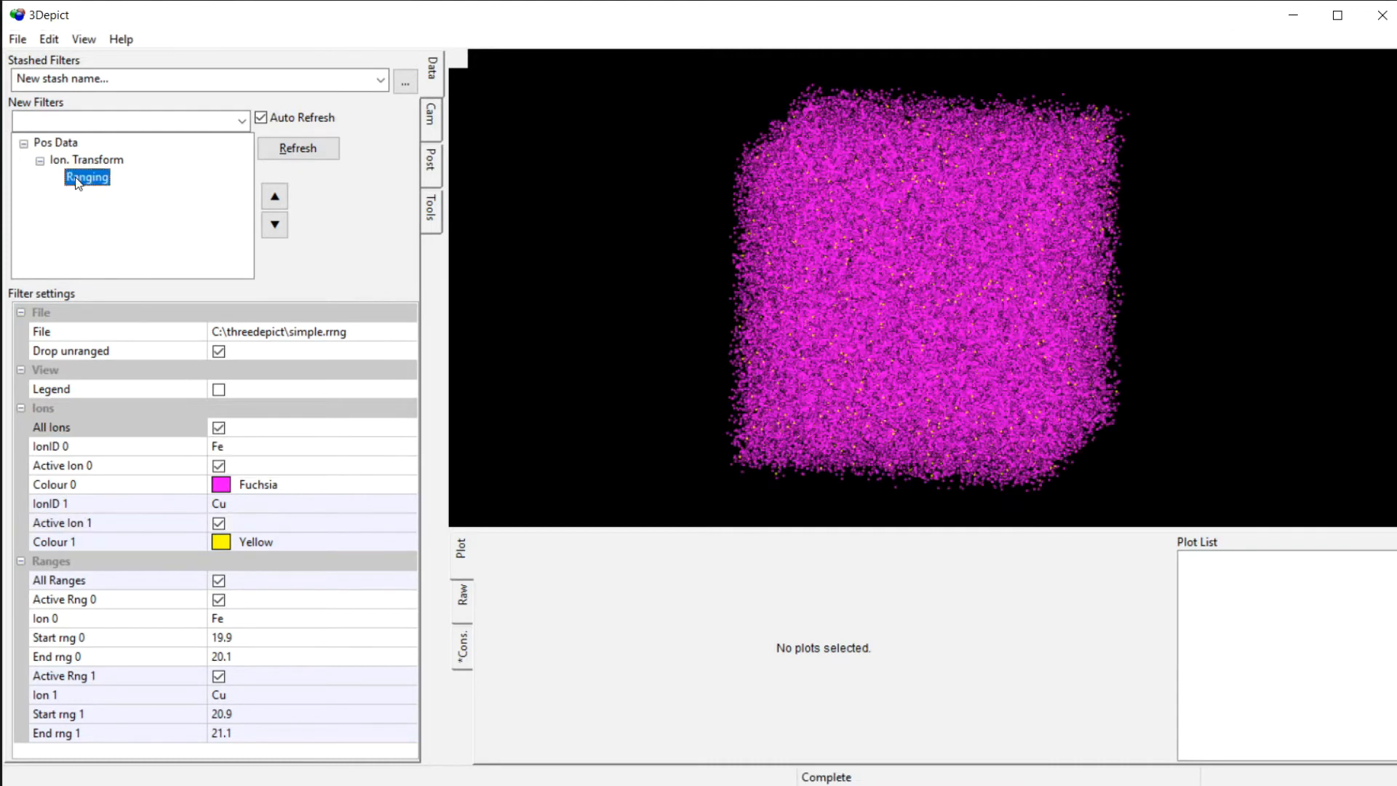
{"action": "left_click", "coordinate": [260, 117]}
Step: Add a Spatial Analysis filter under Ranging and set its algorithm to Local Chemistry
{"action": "left_click", "coordinate": [243, 121]}
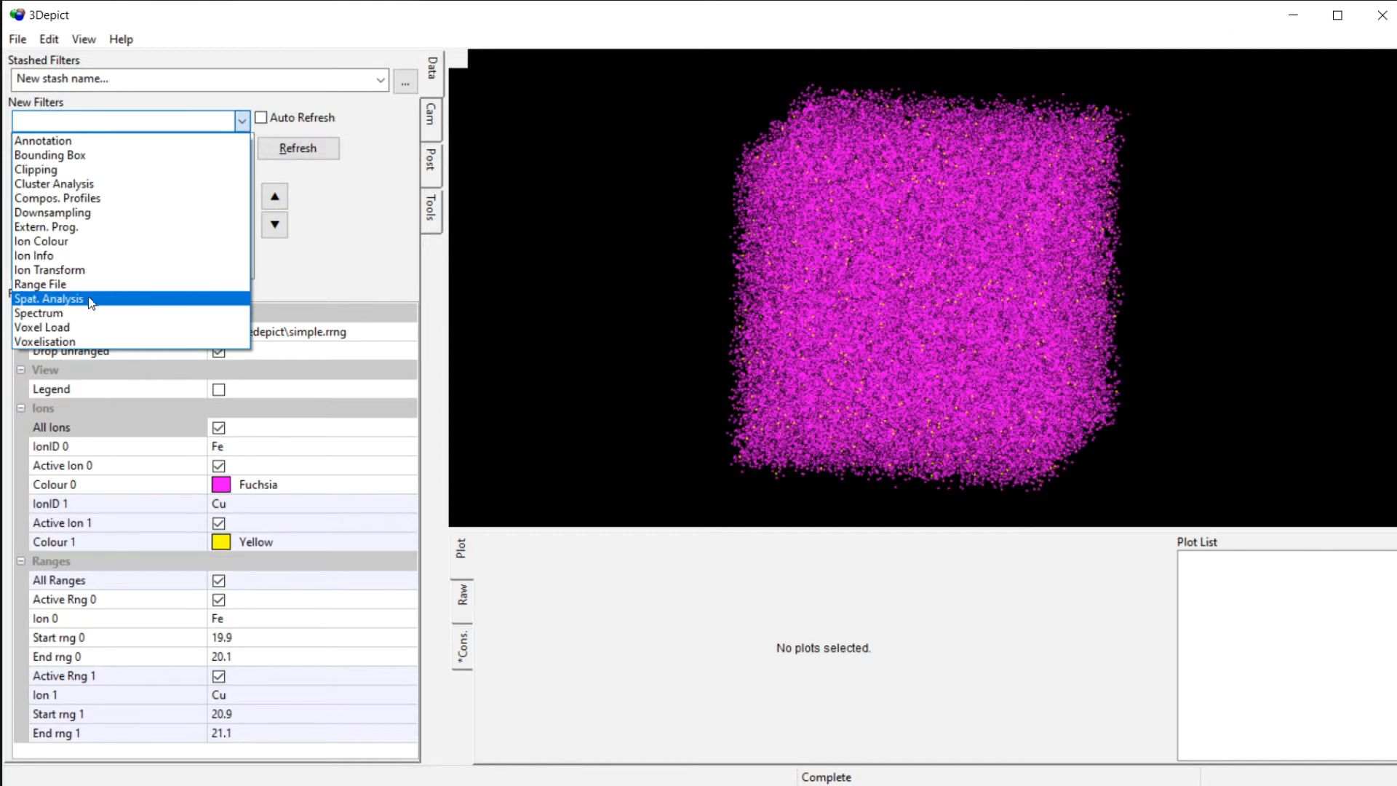
{"action": "left_click", "coordinate": [92, 302]}
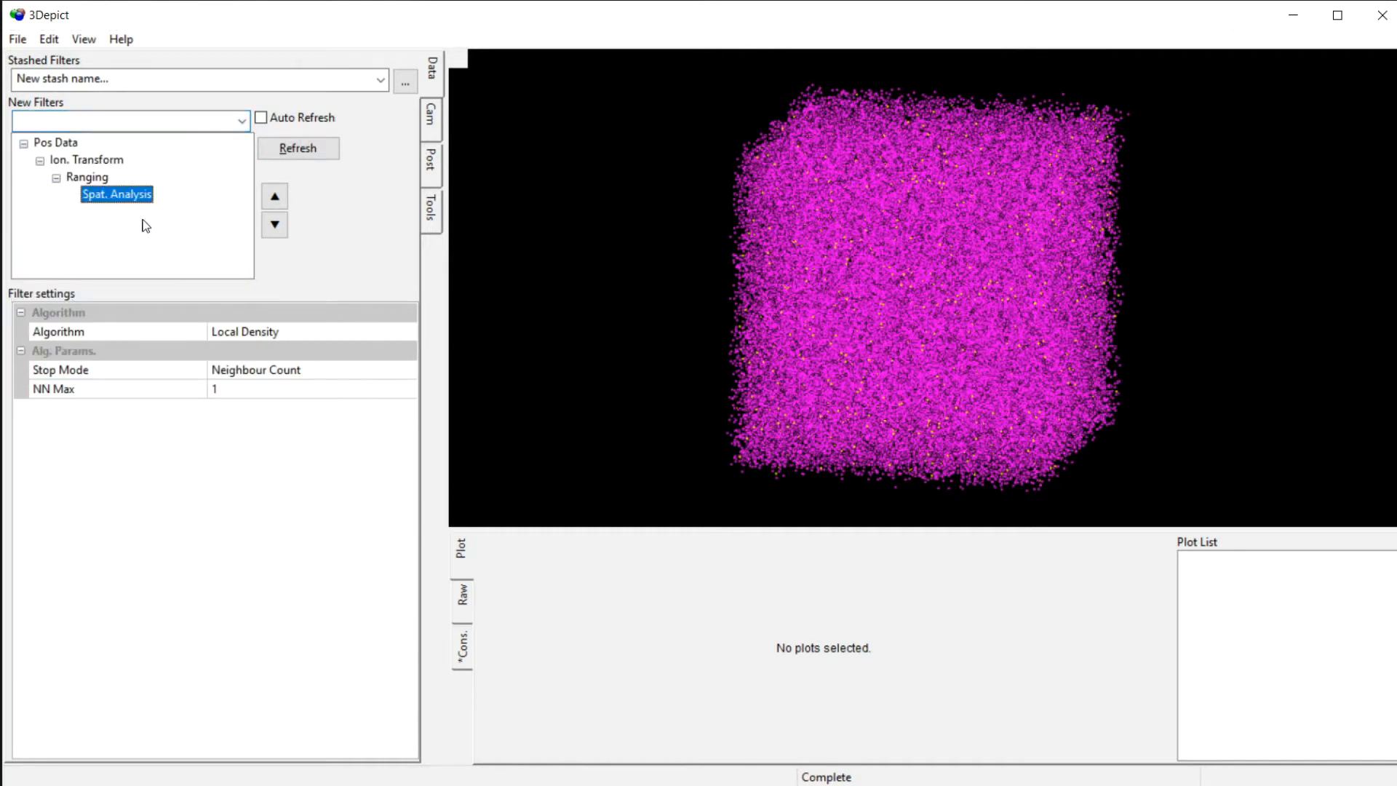
{"action": "left_click", "coordinate": [233, 331]}
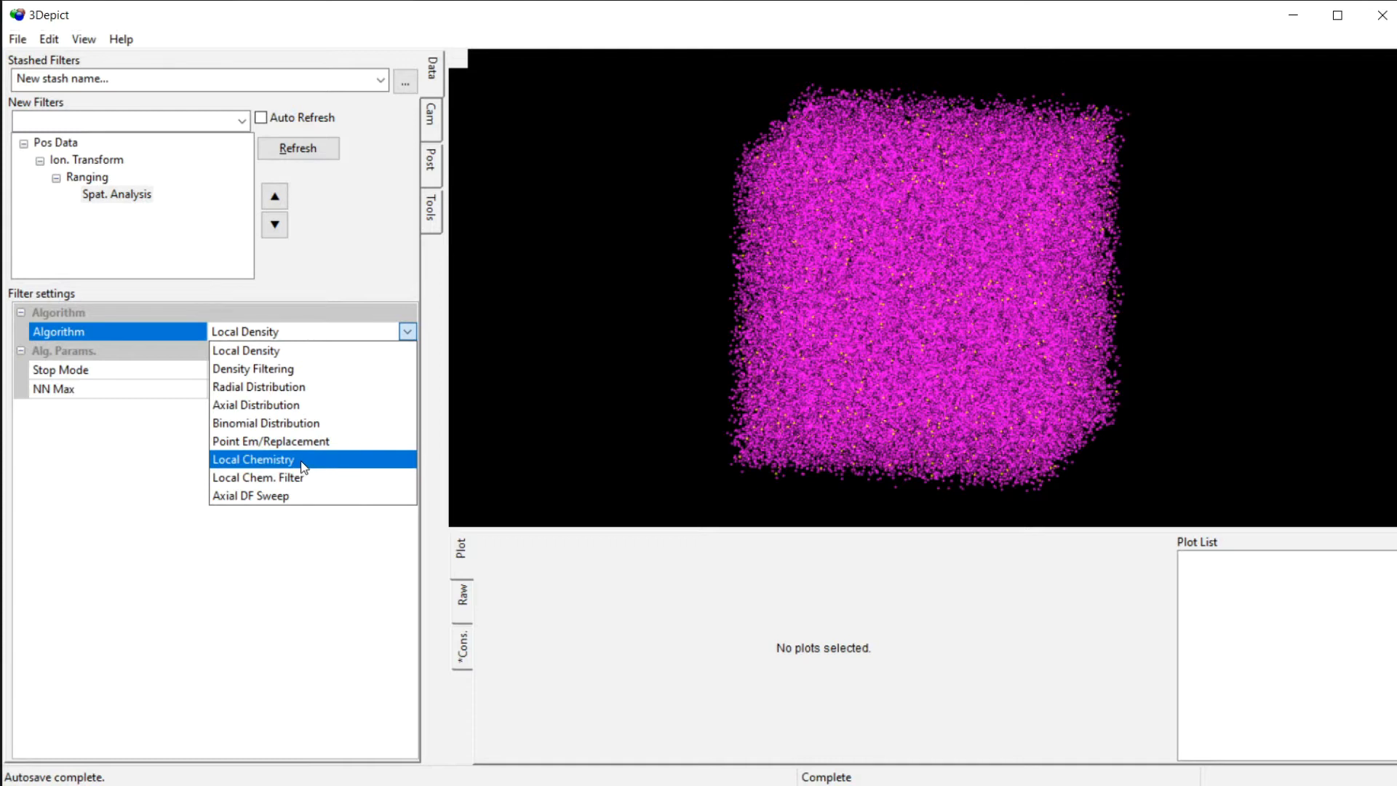
{"action": "left_click", "coordinate": [304, 460]}
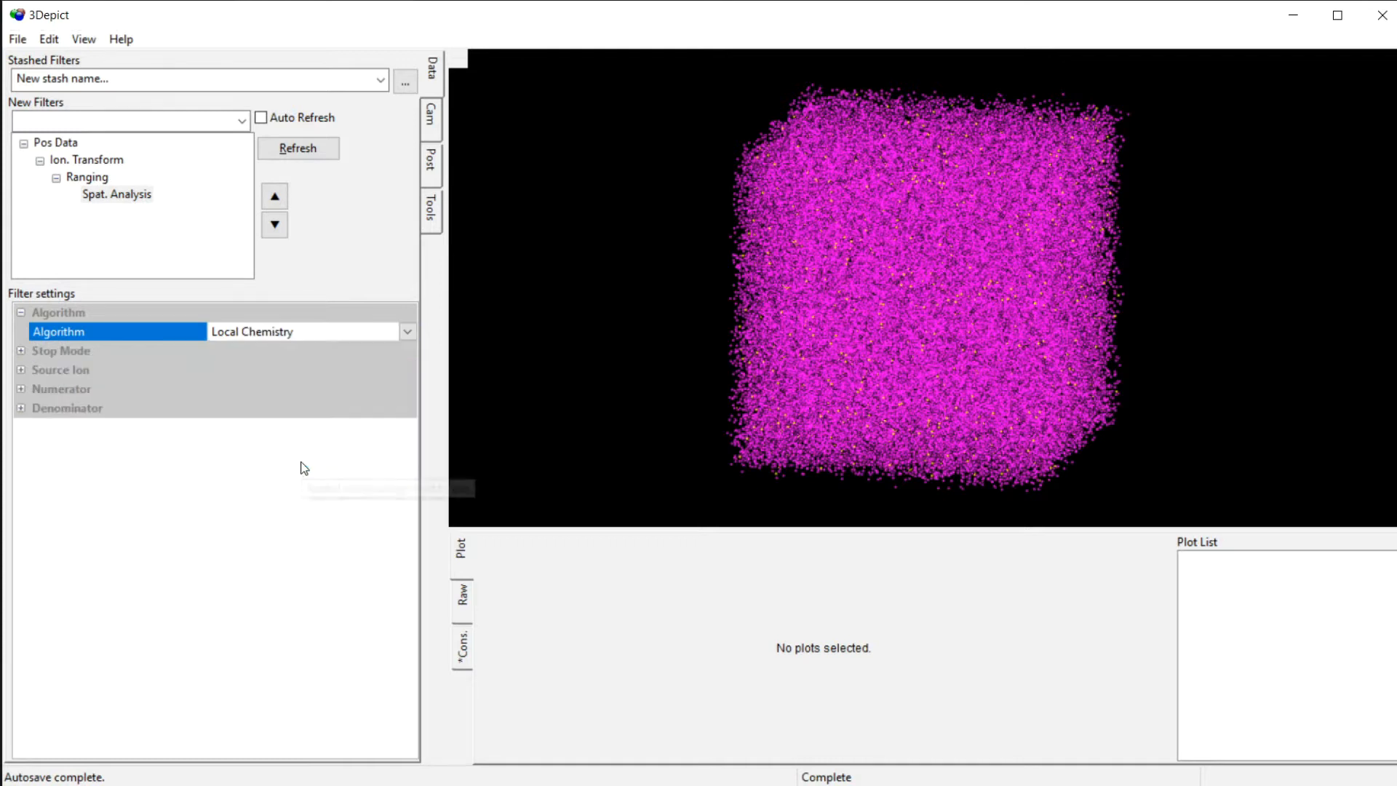
Step: Set the Local Chemistry stop mode to Radius with a maximum distance of 0.5
{"action": "left_click", "coordinate": [21, 351]}
{"action": "left_click", "coordinate": [267, 370]}
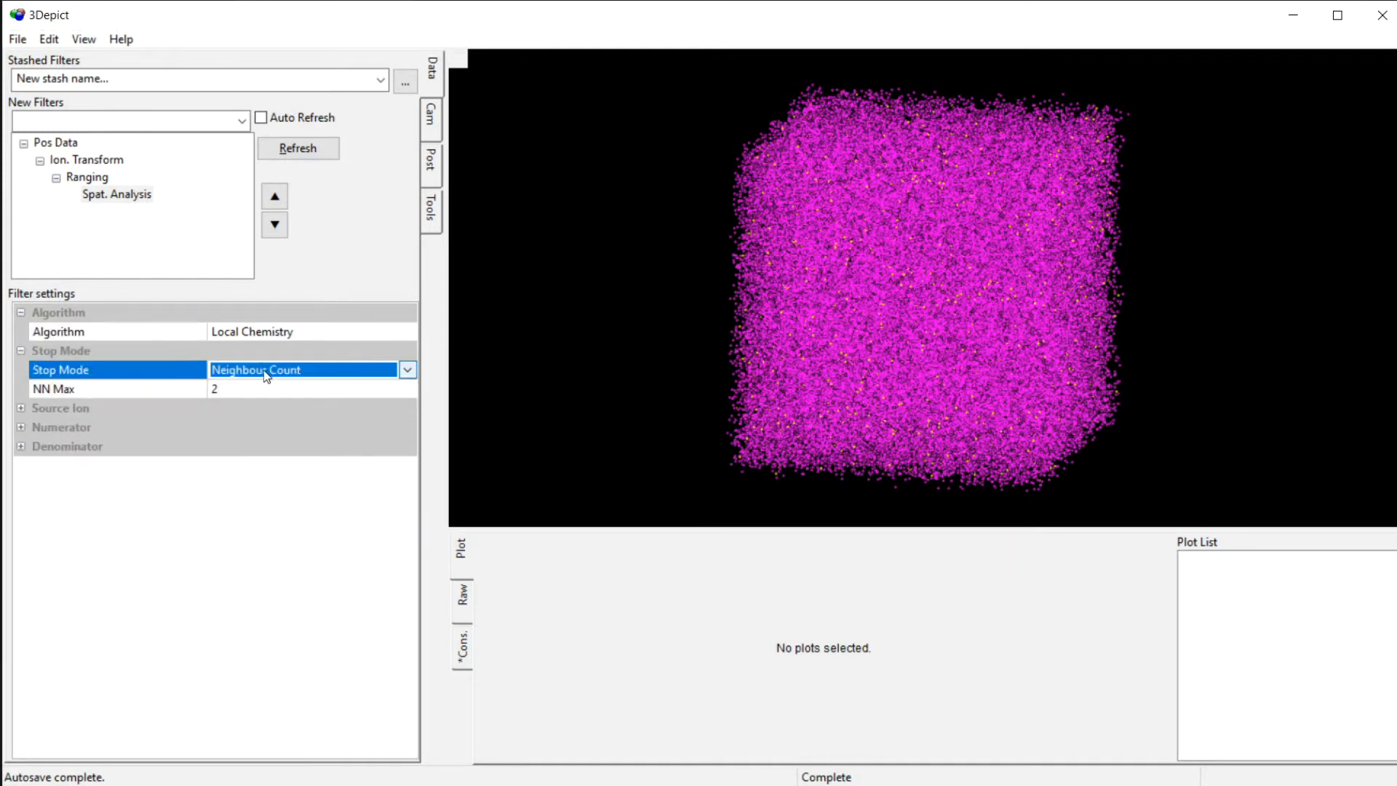
{"action": "left_click", "coordinate": [280, 370]}
{"action": "left_click", "coordinate": [276, 408]}
{"action": "left_click", "coordinate": [276, 388]}
{"action": "type", "text": "0.5"}
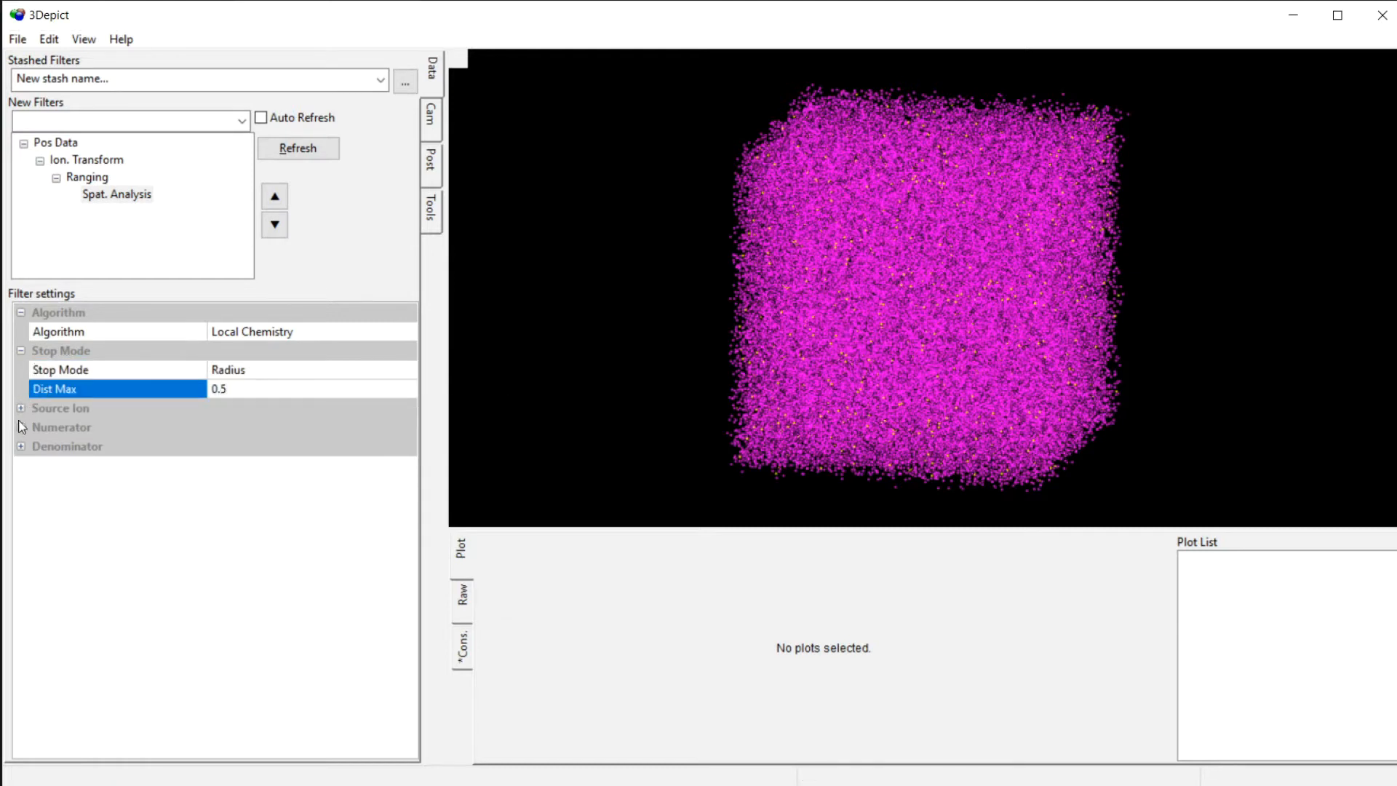
Step: Exclude Fe from the Local Chemistry numerator, leaving Cu enabled, and expand the denominator ion settings
{"action": "left_click", "coordinate": [21, 408]}
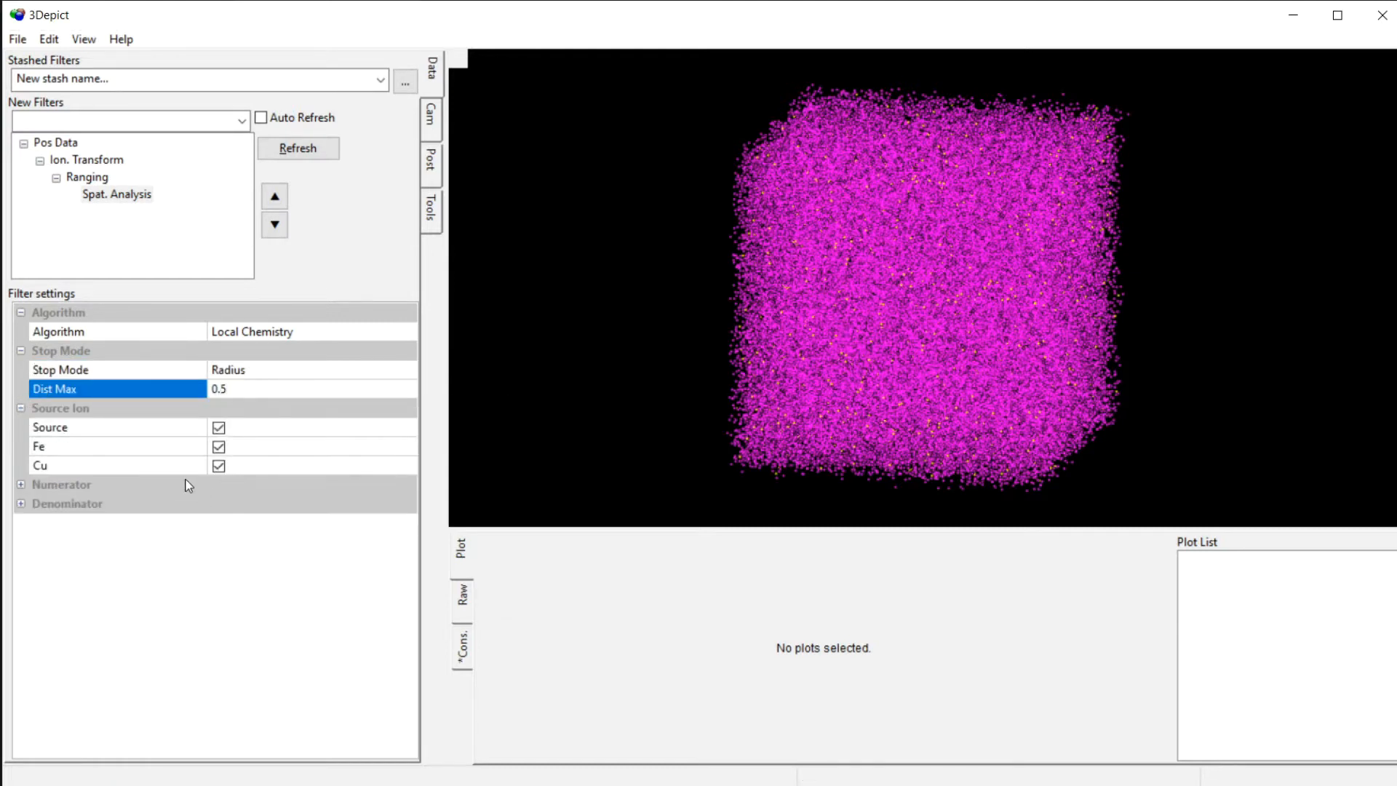
{"action": "left_click", "coordinate": [21, 485]}
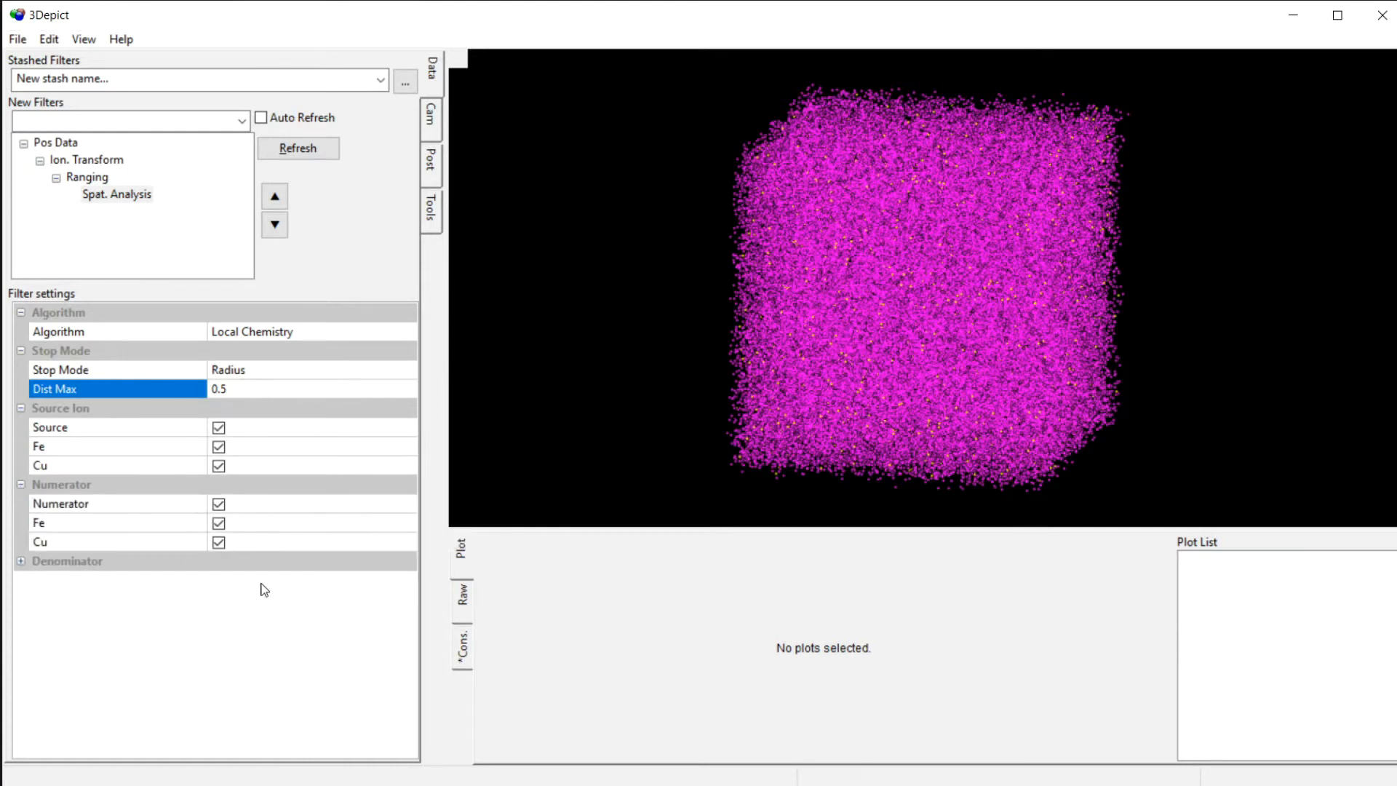
{"action": "left_click", "coordinate": [219, 523]}
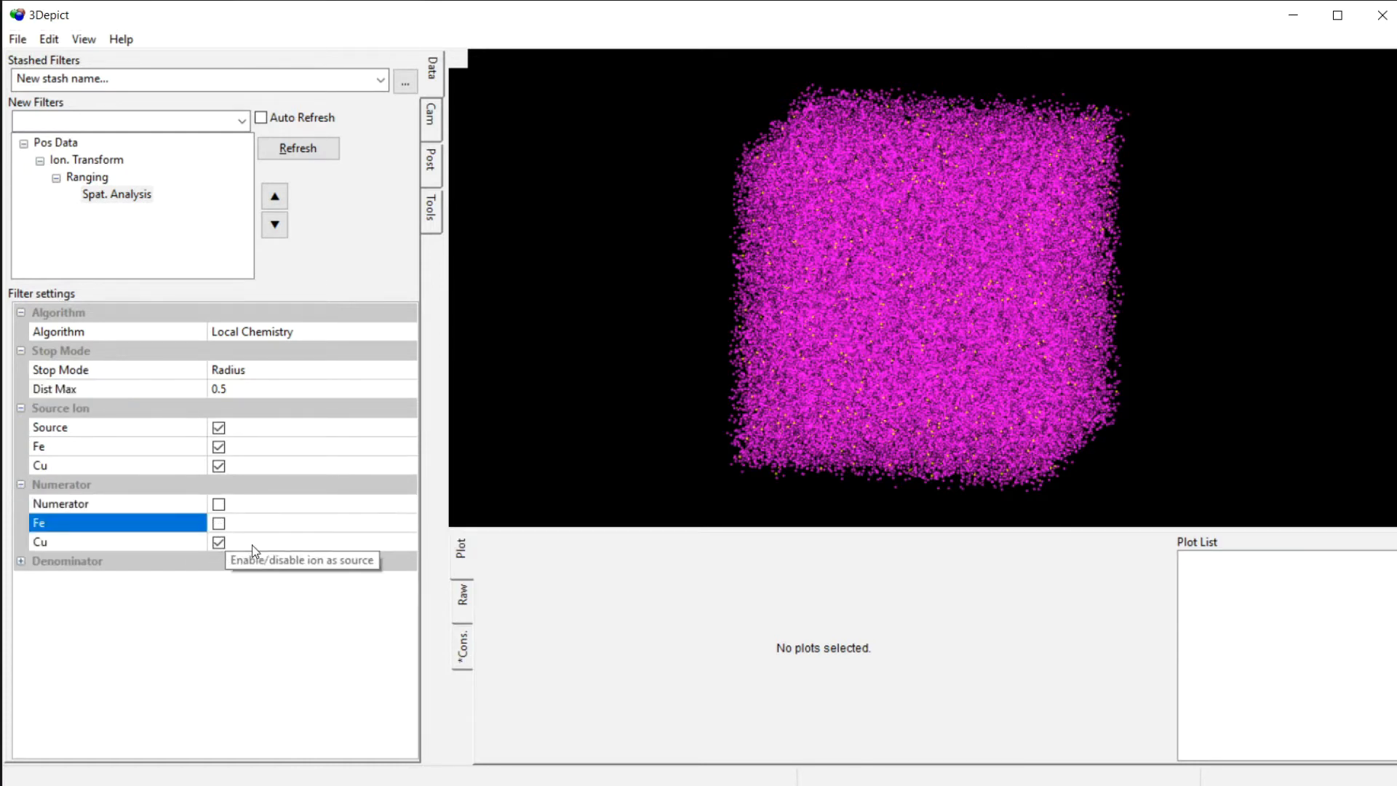
{"action": "left_click", "coordinate": [118, 545]}
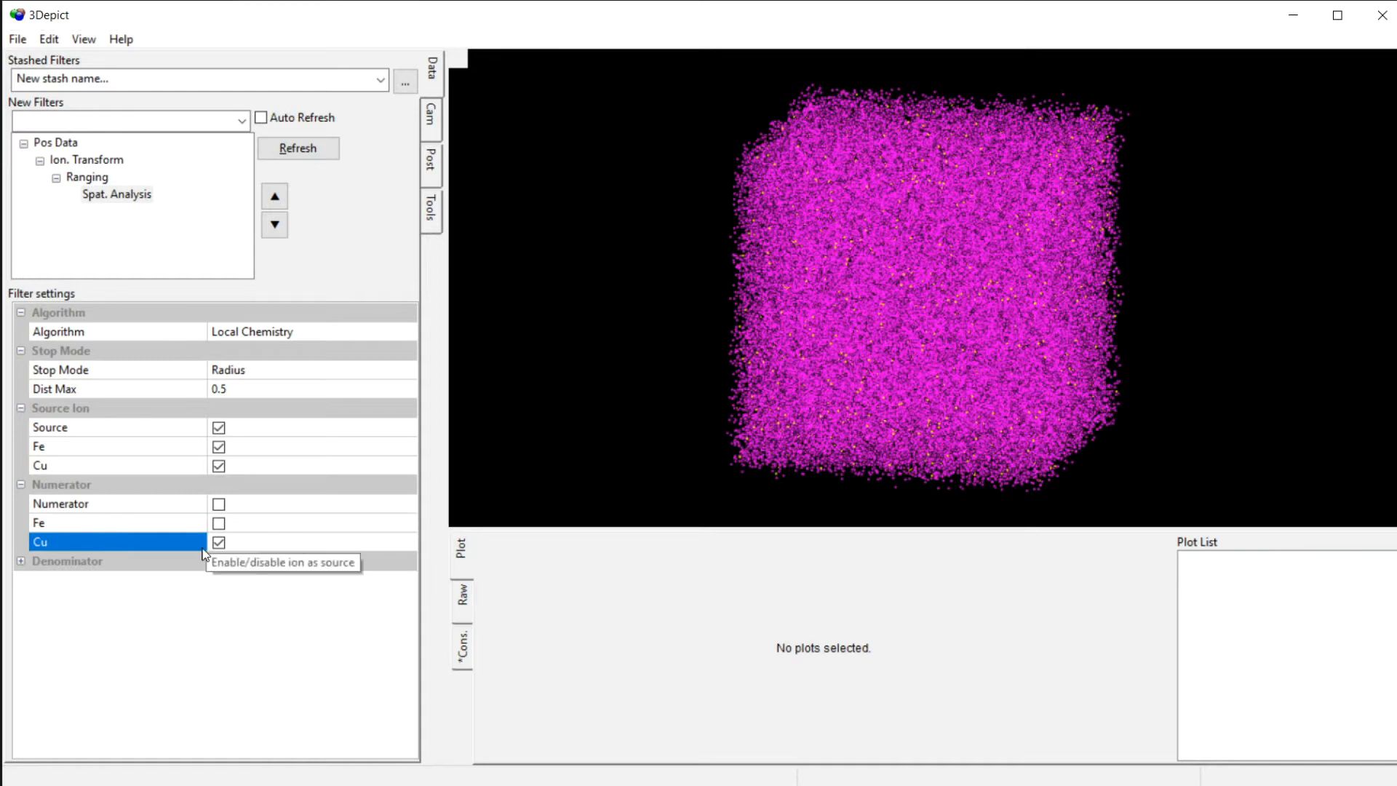
{"action": "left_click", "coordinate": [20, 561]}
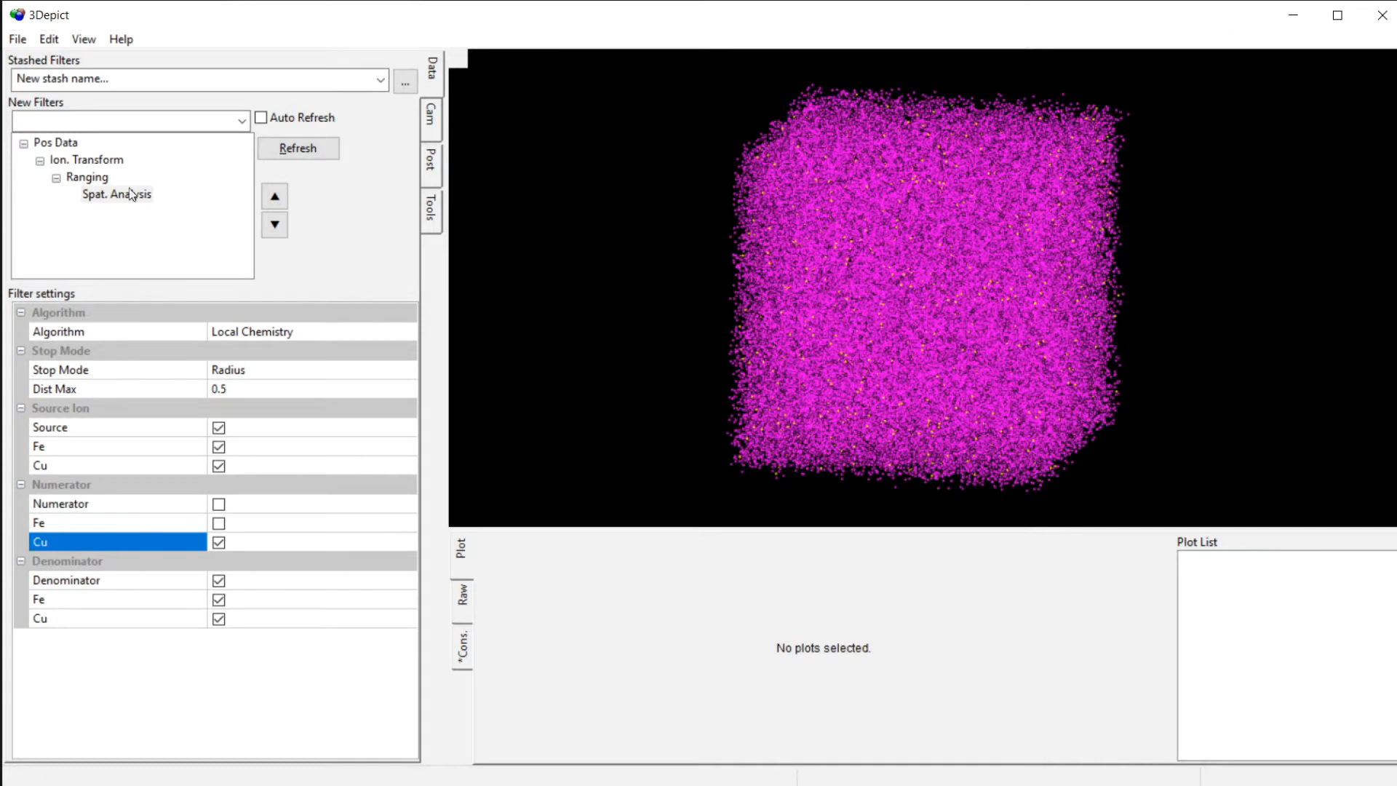
Step: Add an Ion Colour filter under Spat. Analysis with auto bounds disabled and the map end set to 40
{"action": "left_click", "coordinate": [131, 195]}
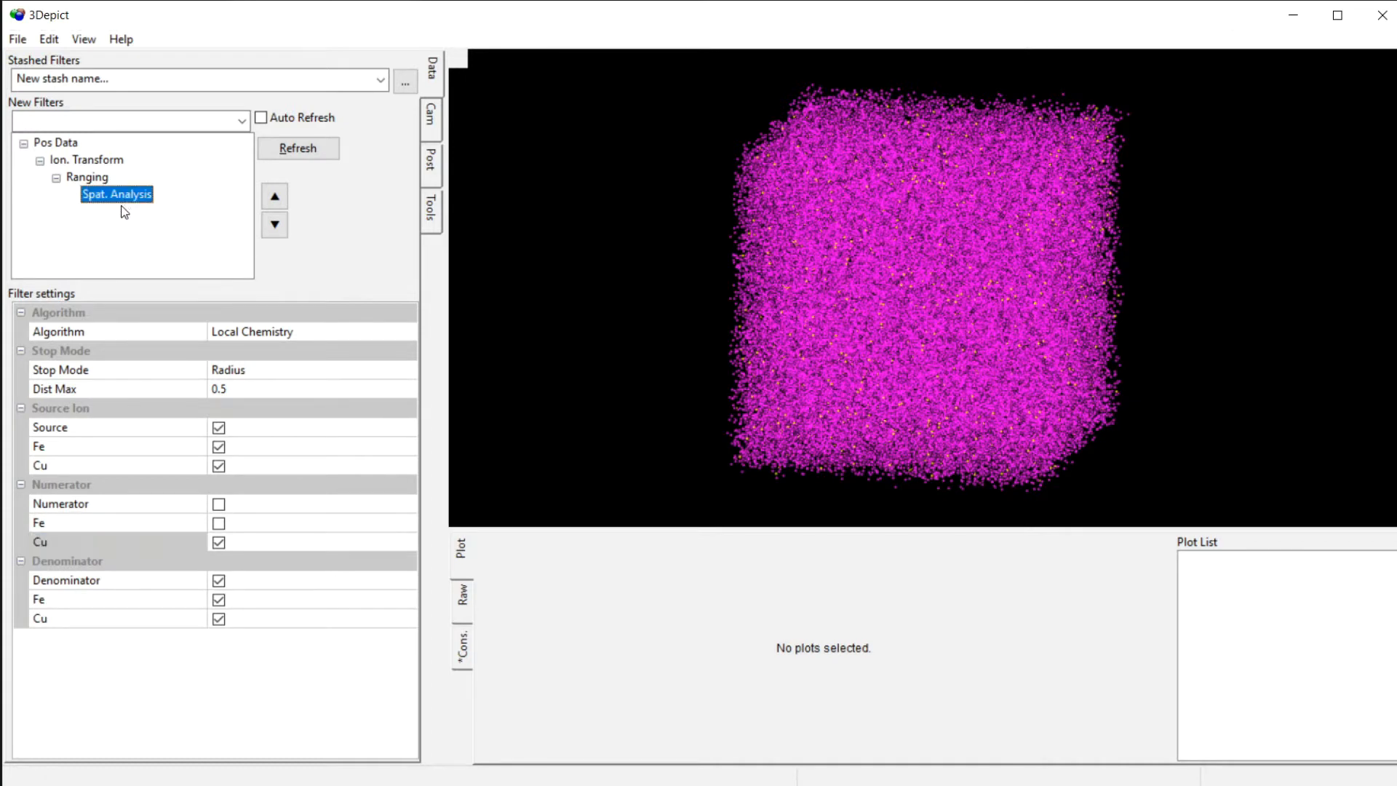
{"action": "left_click", "coordinate": [240, 121]}
{"action": "left_click", "coordinate": [75, 248]}
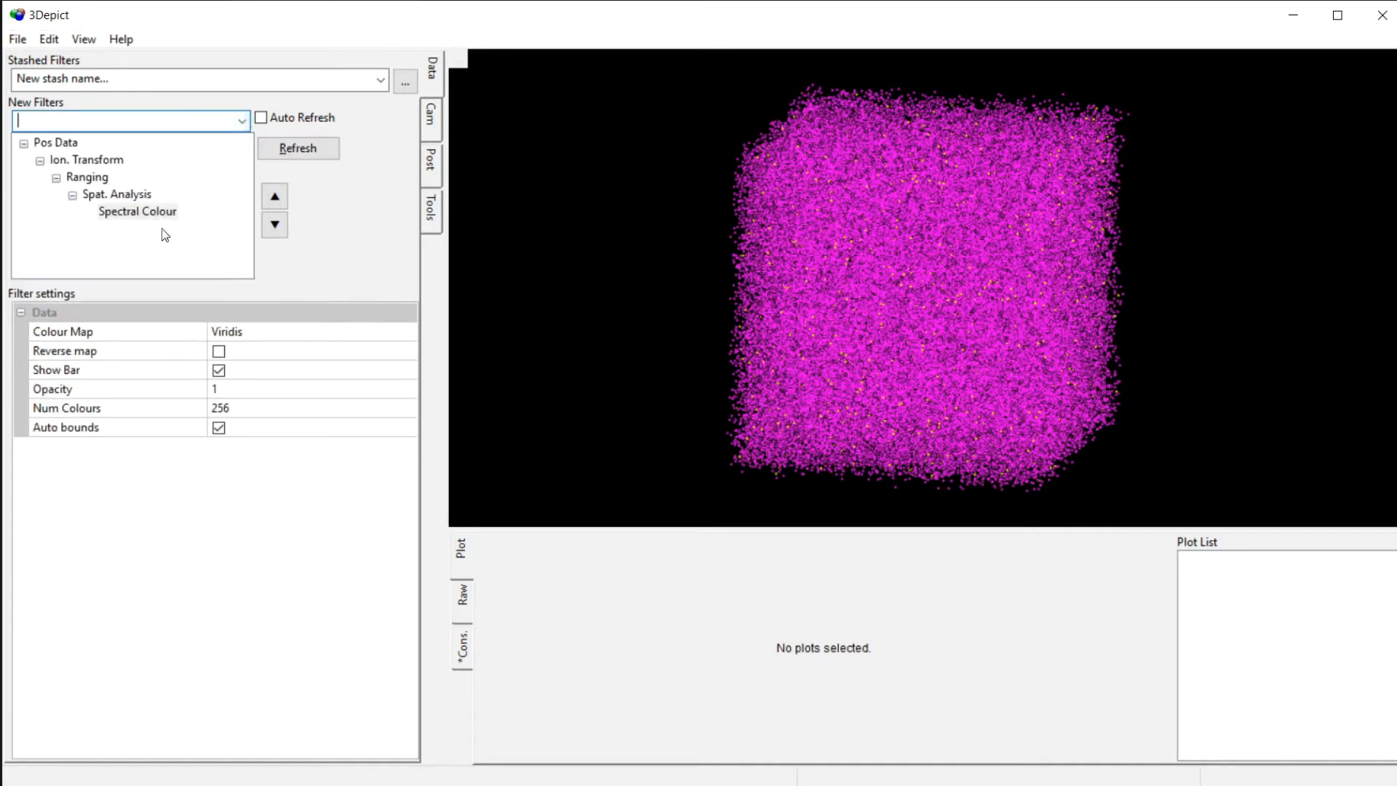
{"action": "left_click", "coordinate": [154, 217]}
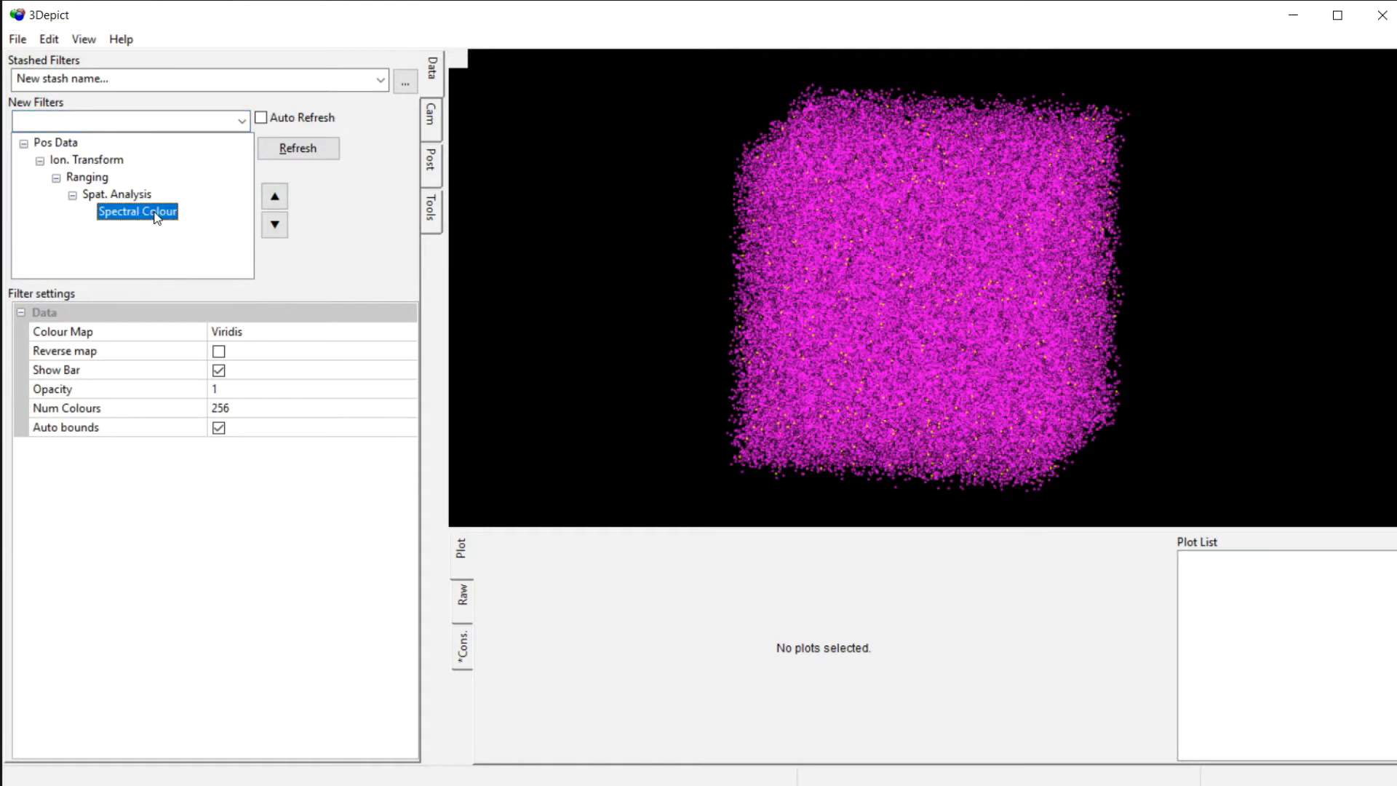
{"action": "left_click", "coordinate": [219, 427]}
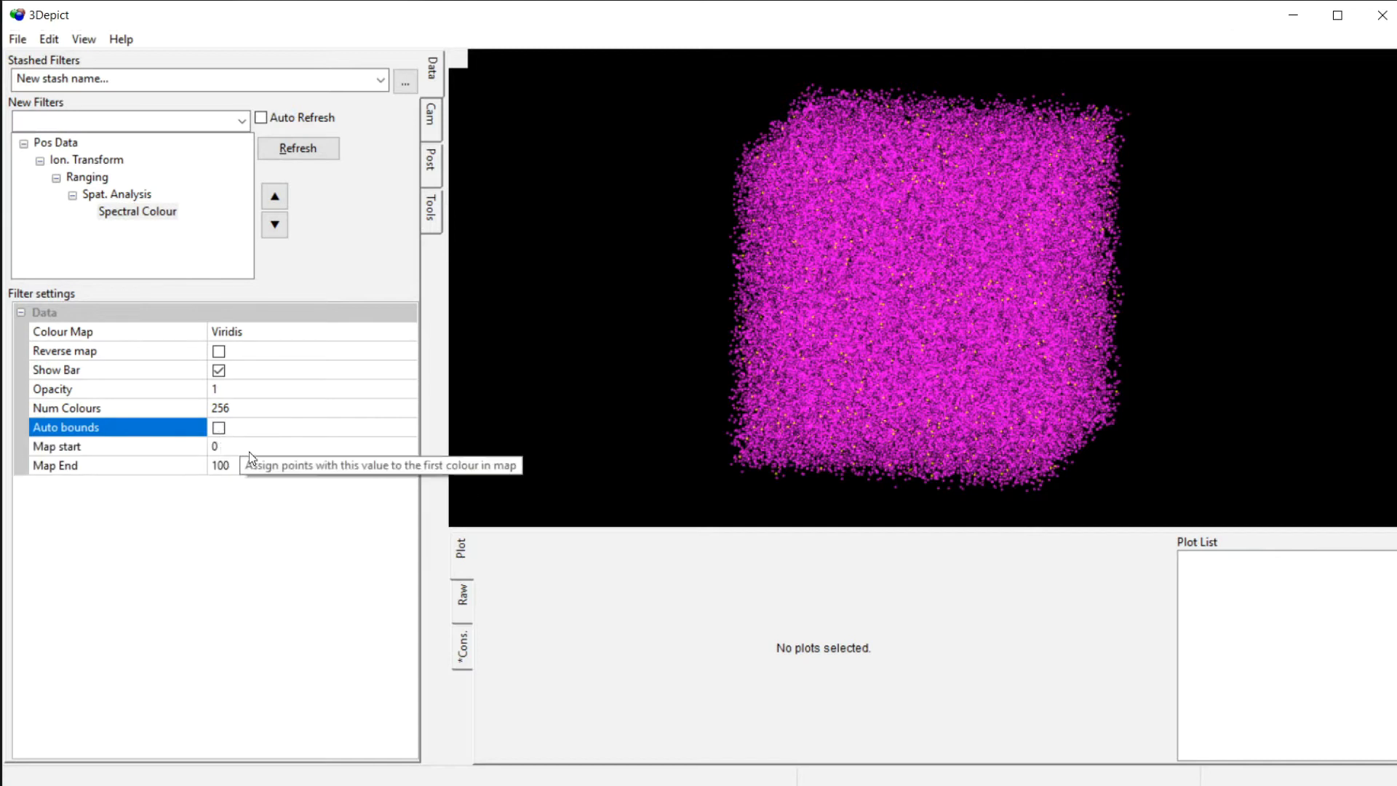
{"action": "left_click", "coordinate": [253, 465]}
{"action": "type", "text": "40"}
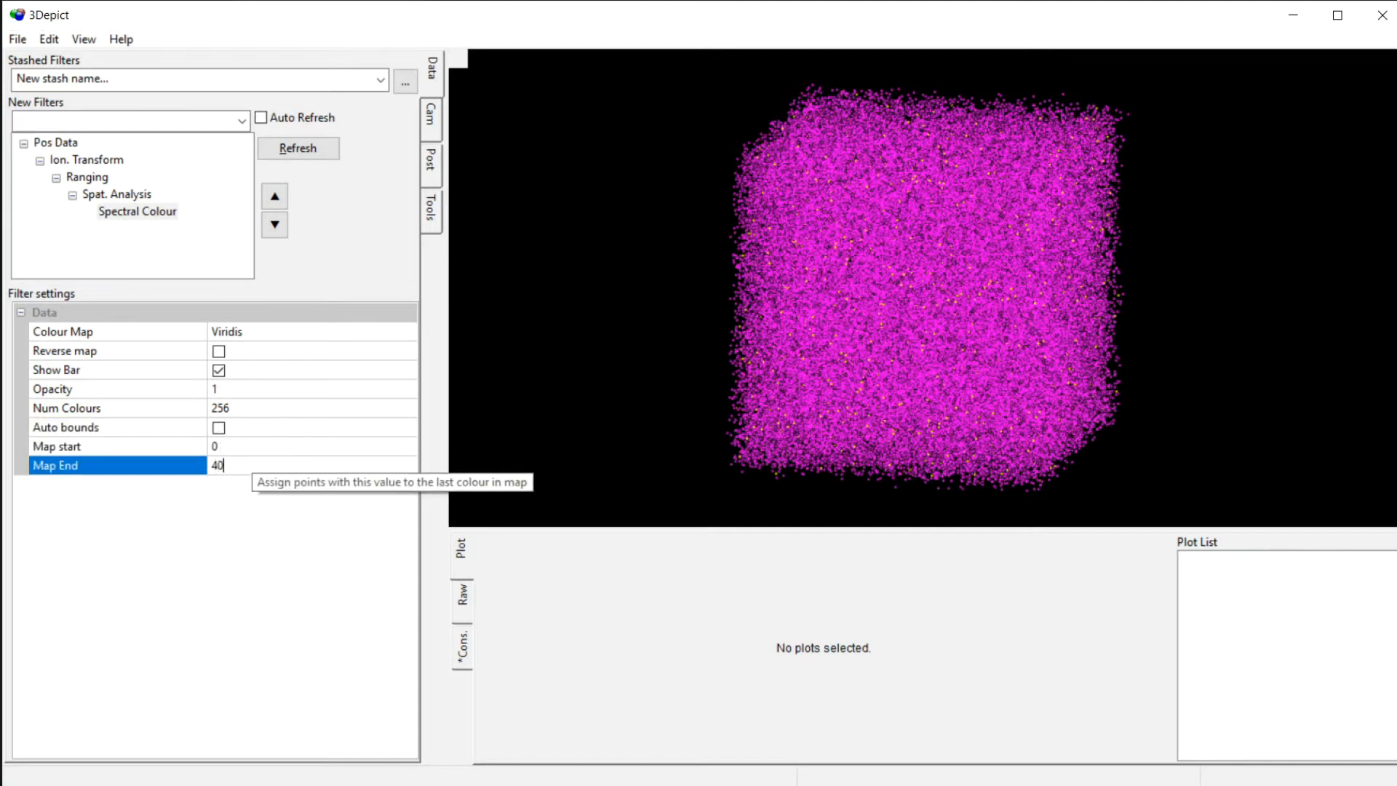
{"action": "key", "text": "Return"}
Step: Add a Spectrum filter under Spat. Analysis and refresh to view the concentration plot and coloured points
{"action": "left_click", "coordinate": [128, 211]}
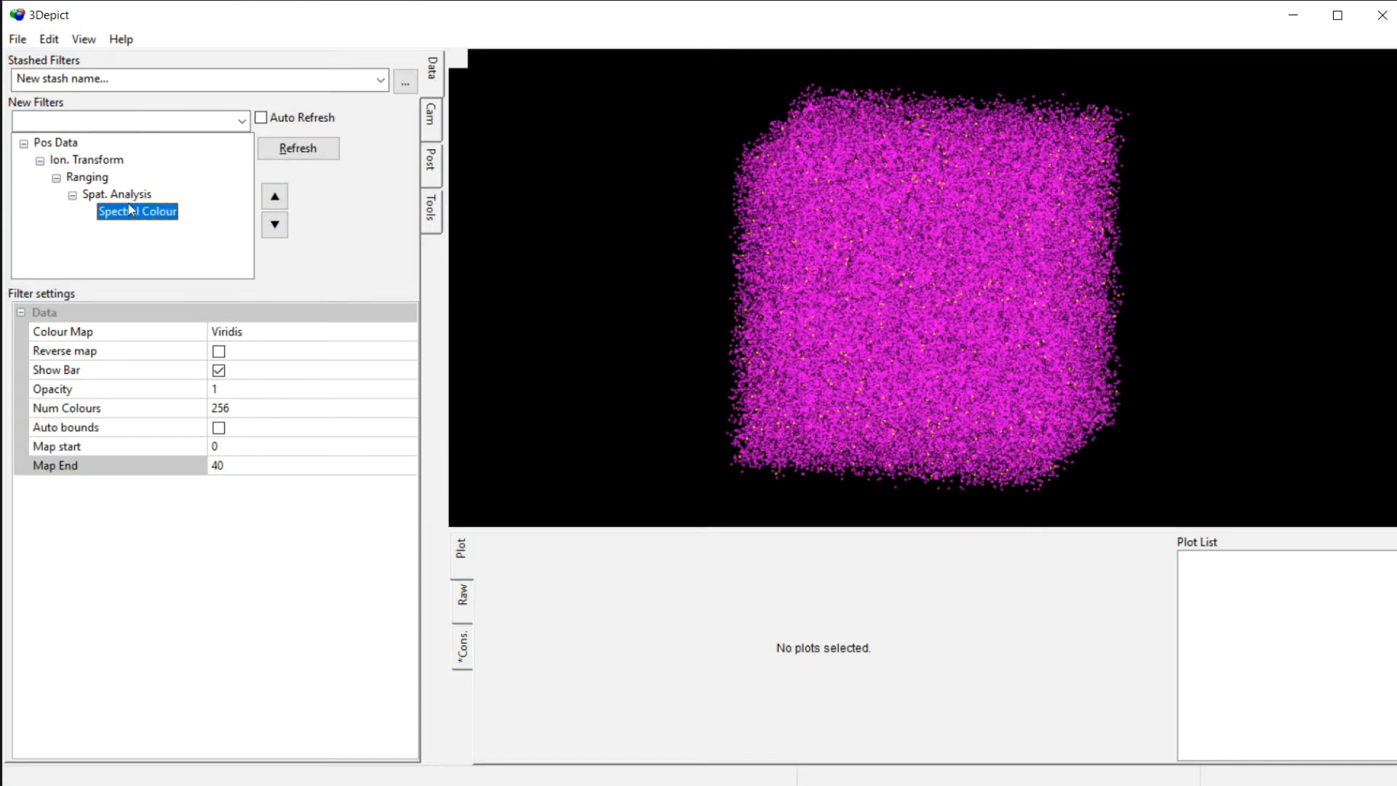
{"action": "left_click", "coordinate": [116, 193]}
{"action": "left_click", "coordinate": [241, 120]}
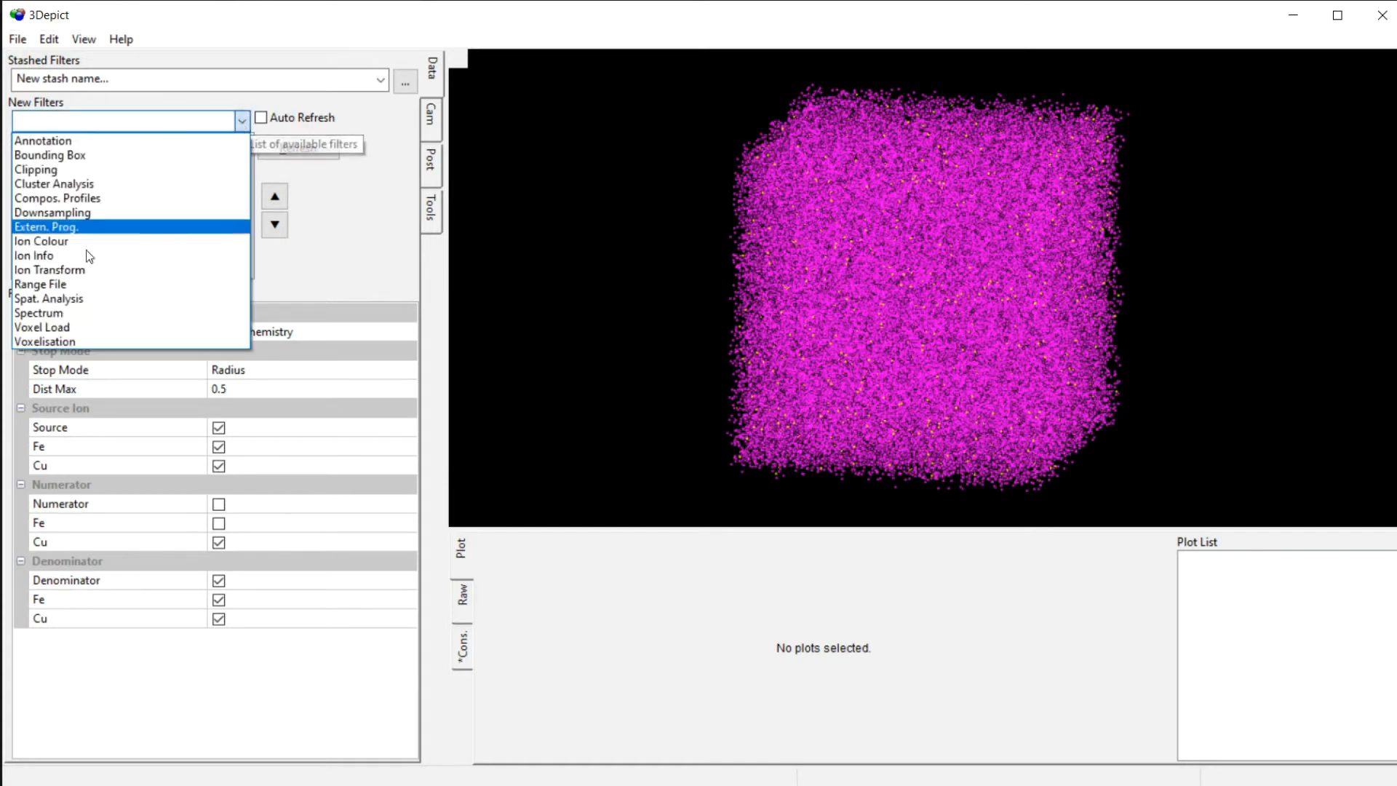
{"action": "left_click", "coordinate": [40, 313]}
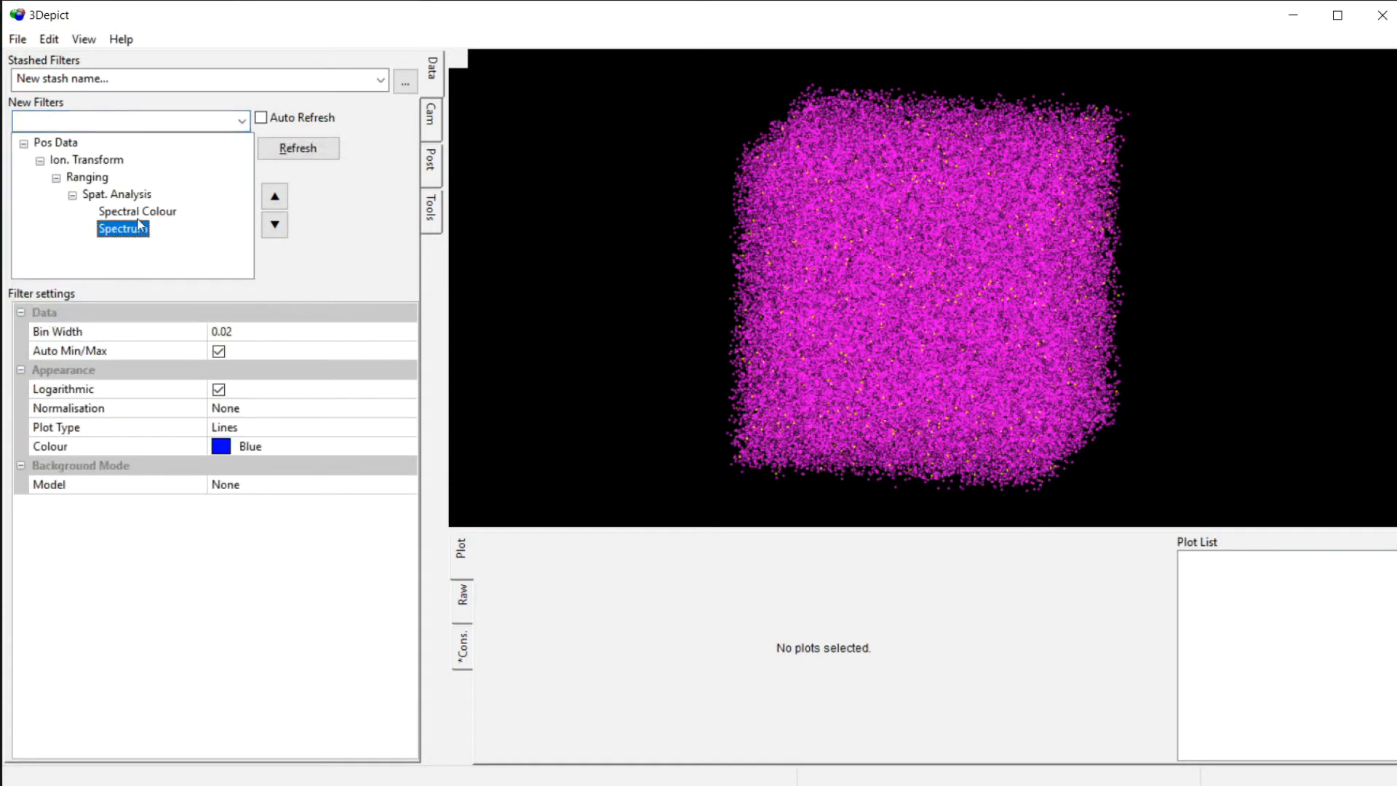
{"action": "left_click", "coordinate": [305, 160]}
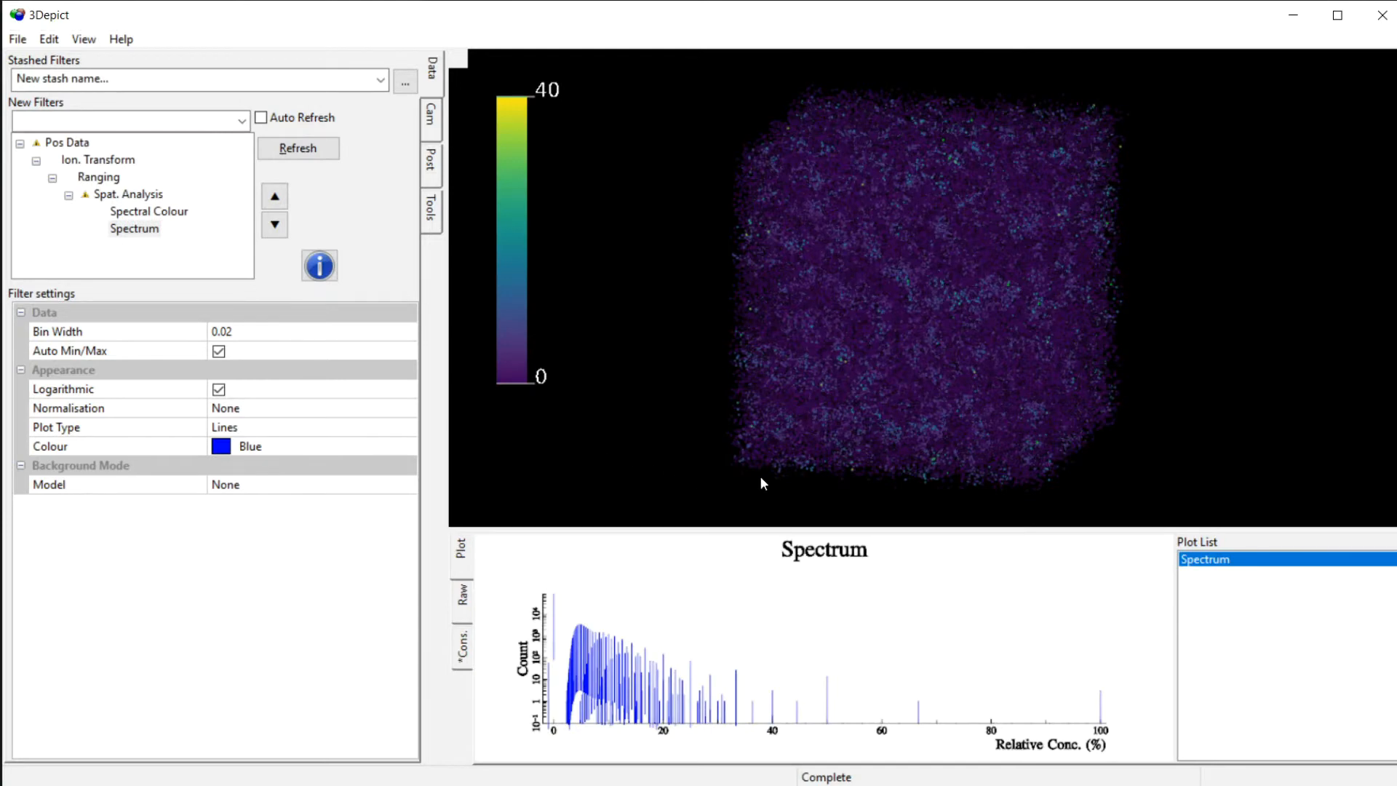
{"action": "left_click_drag", "start_coordinate": [761, 478], "coordinate": [1059, 459]}
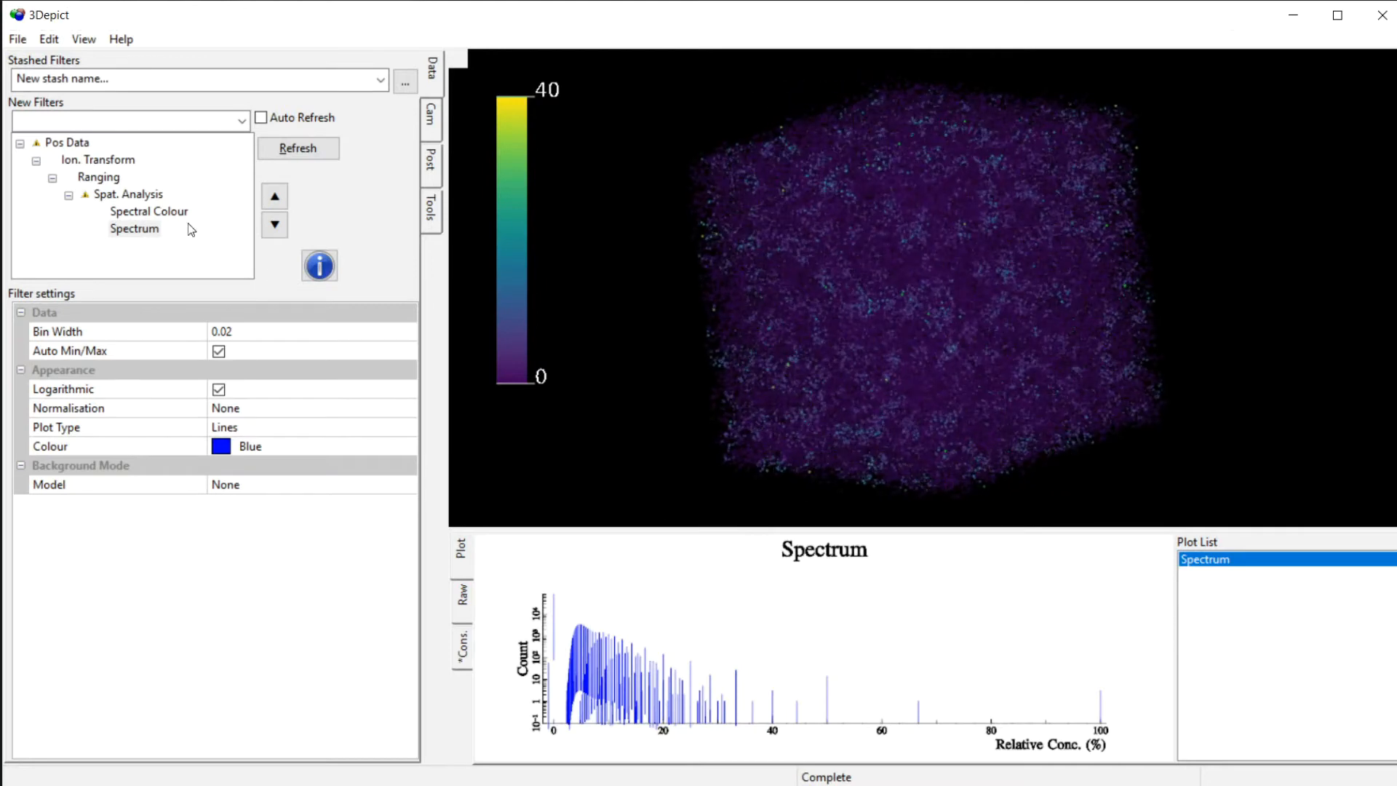
{"action": "left_click_drag", "start_coordinate": [853, 412], "coordinate": [708, 473]}
Step: Disable data sampling for Pos Data and refresh the analysis with the full dataset
{"action": "left_click", "coordinate": [92, 198]}
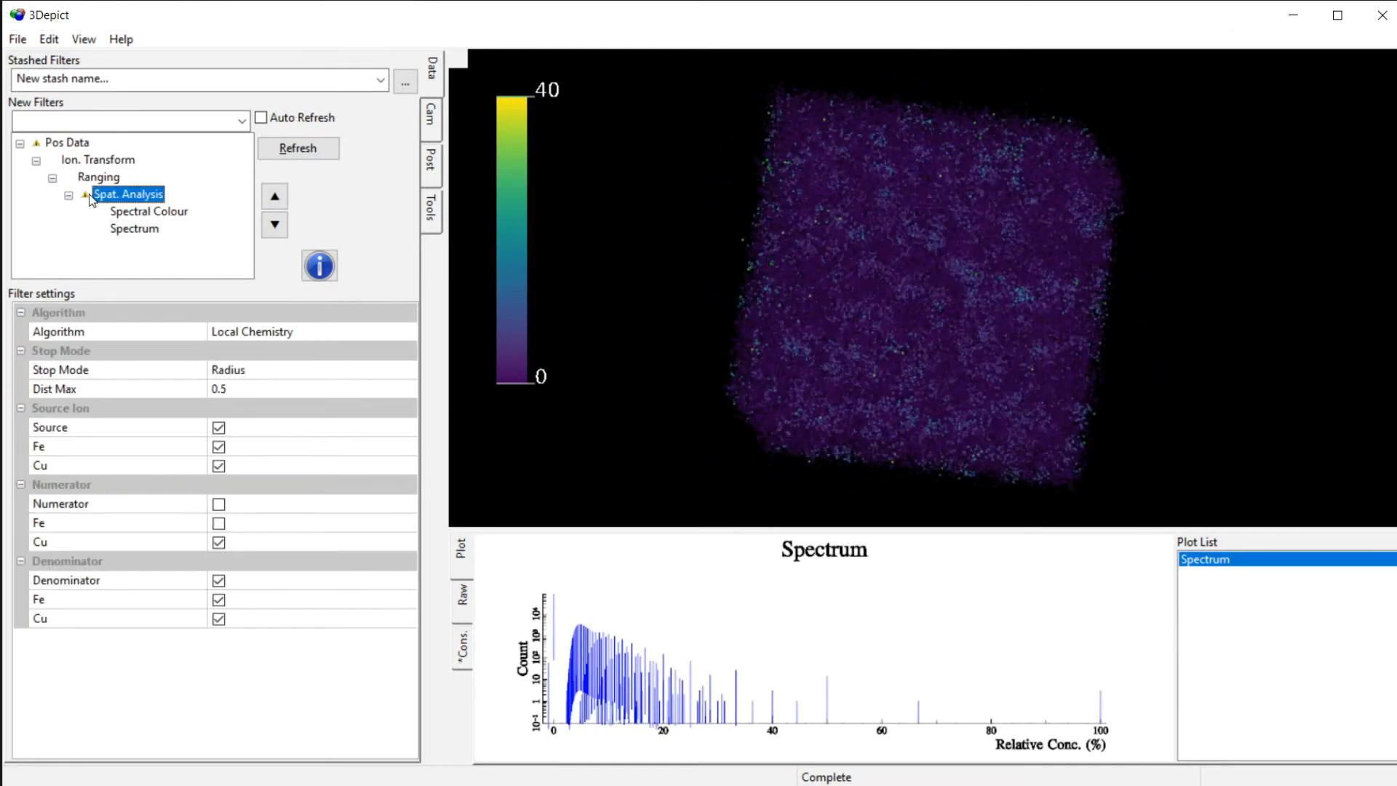
{"action": "left_click", "coordinate": [68, 142]}
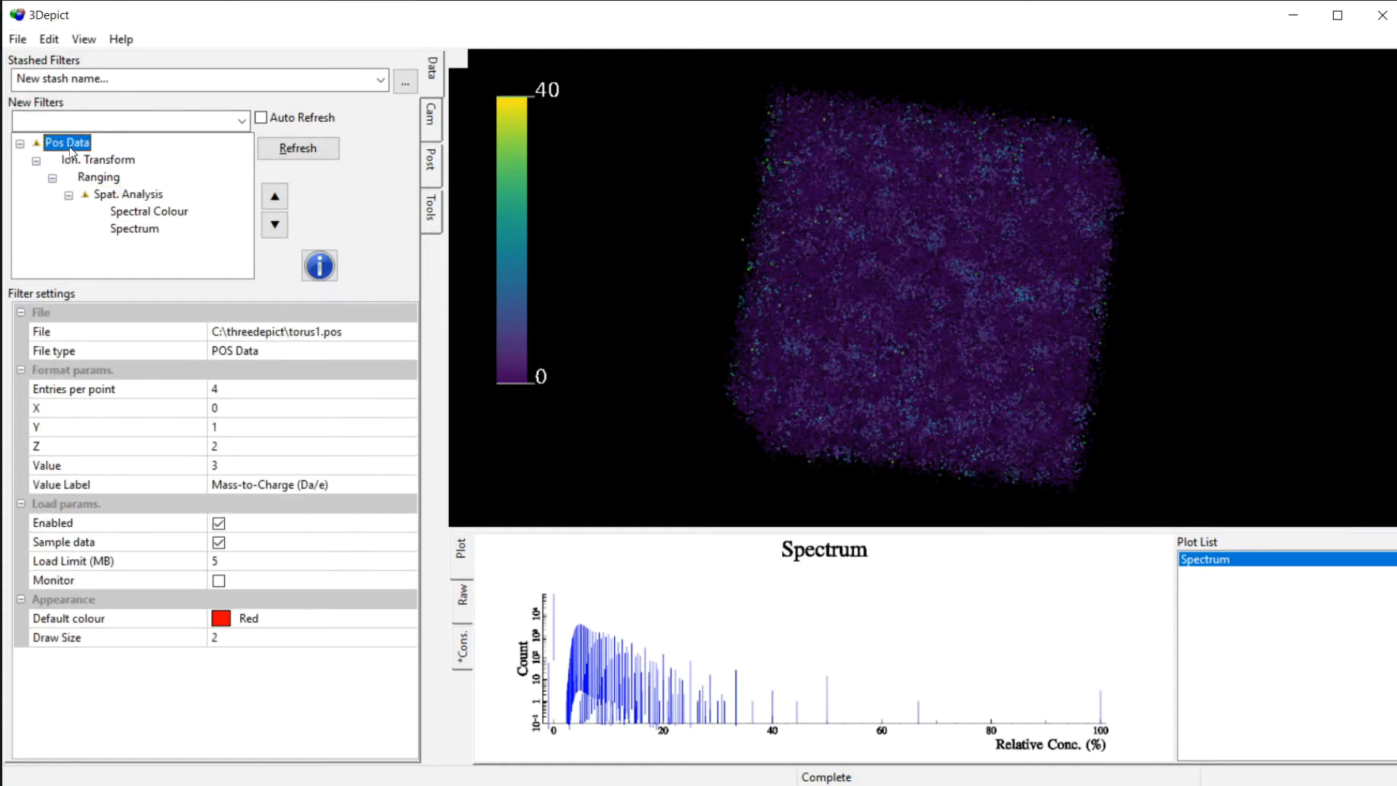
{"action": "left_click", "coordinate": [219, 542]}
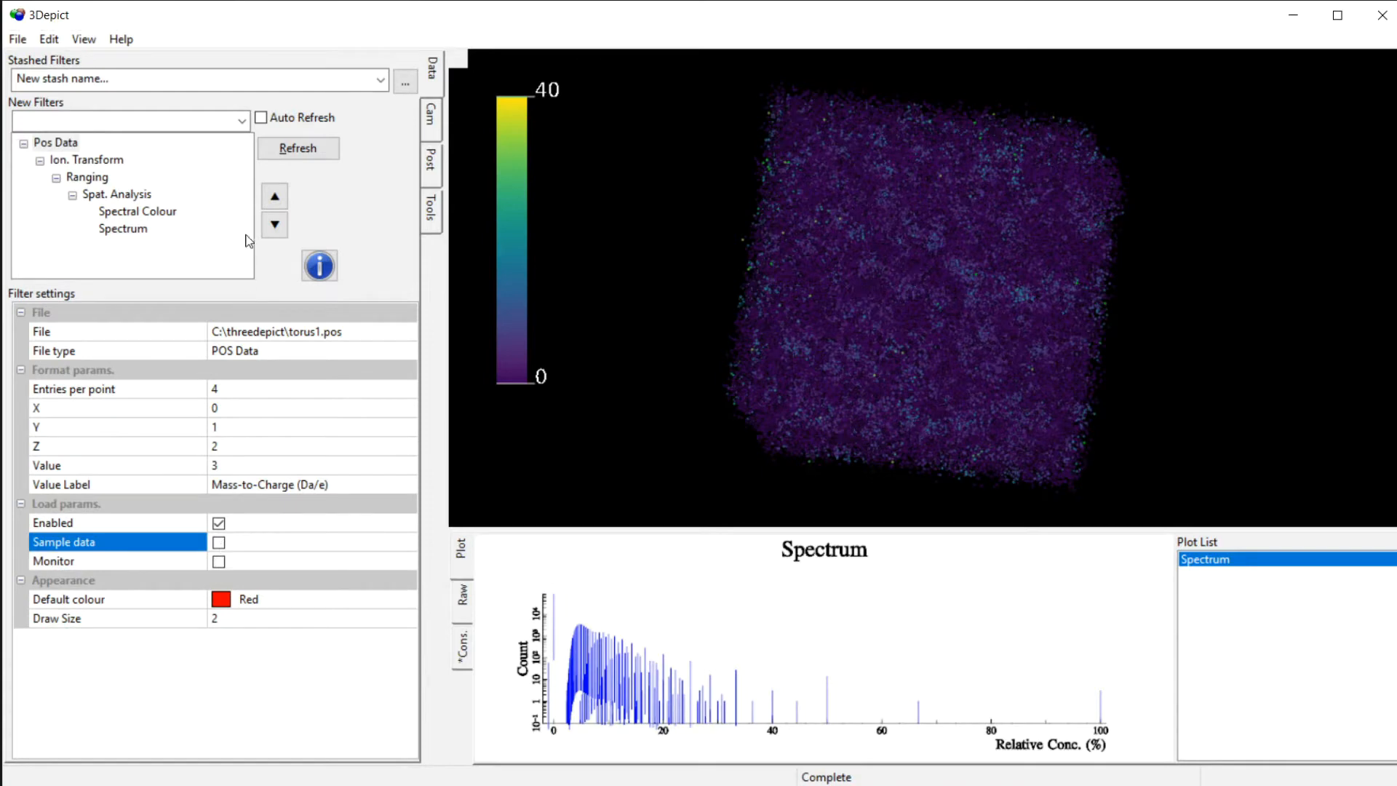
{"action": "left_click", "coordinate": [308, 147]}
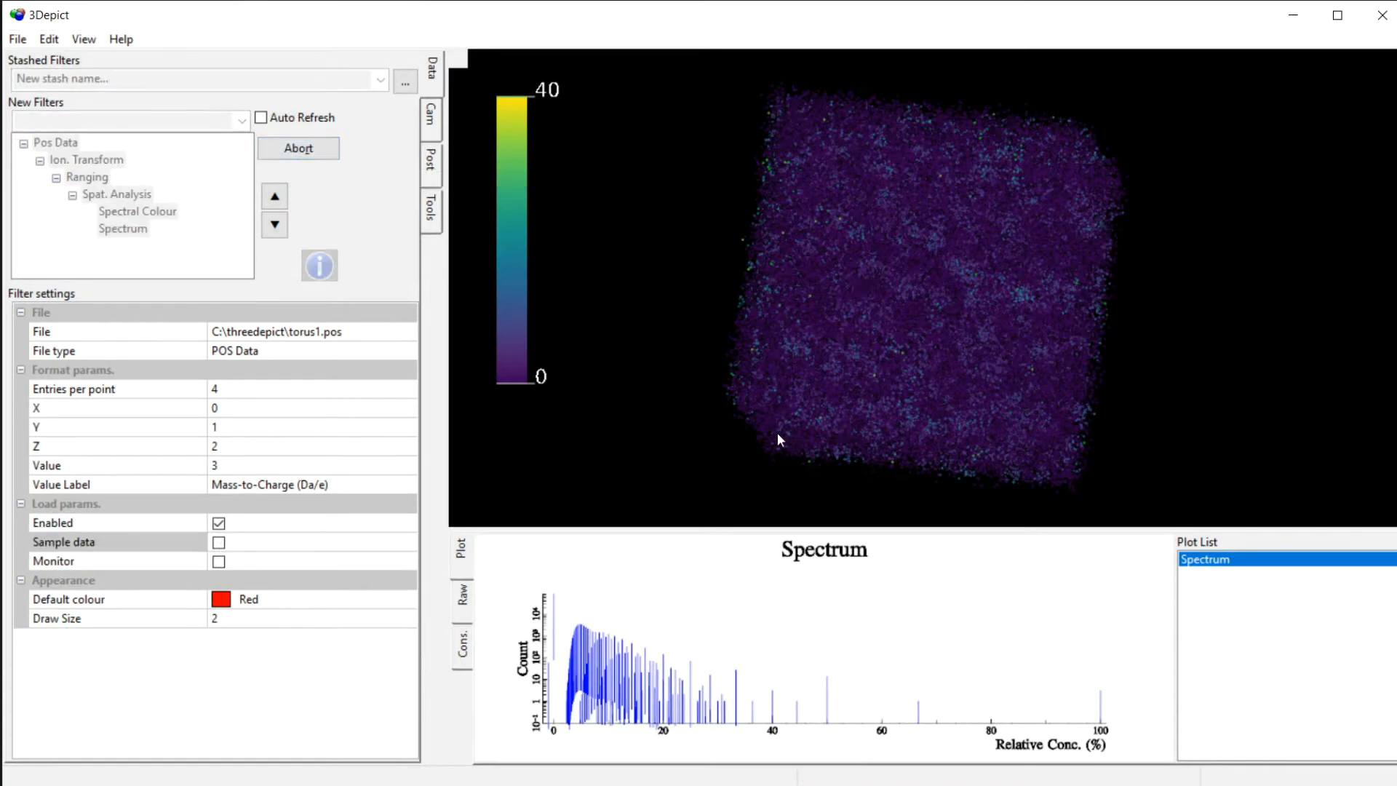
{"action": "left_click_drag", "start_coordinate": [777, 437], "coordinate": [933, 413]}
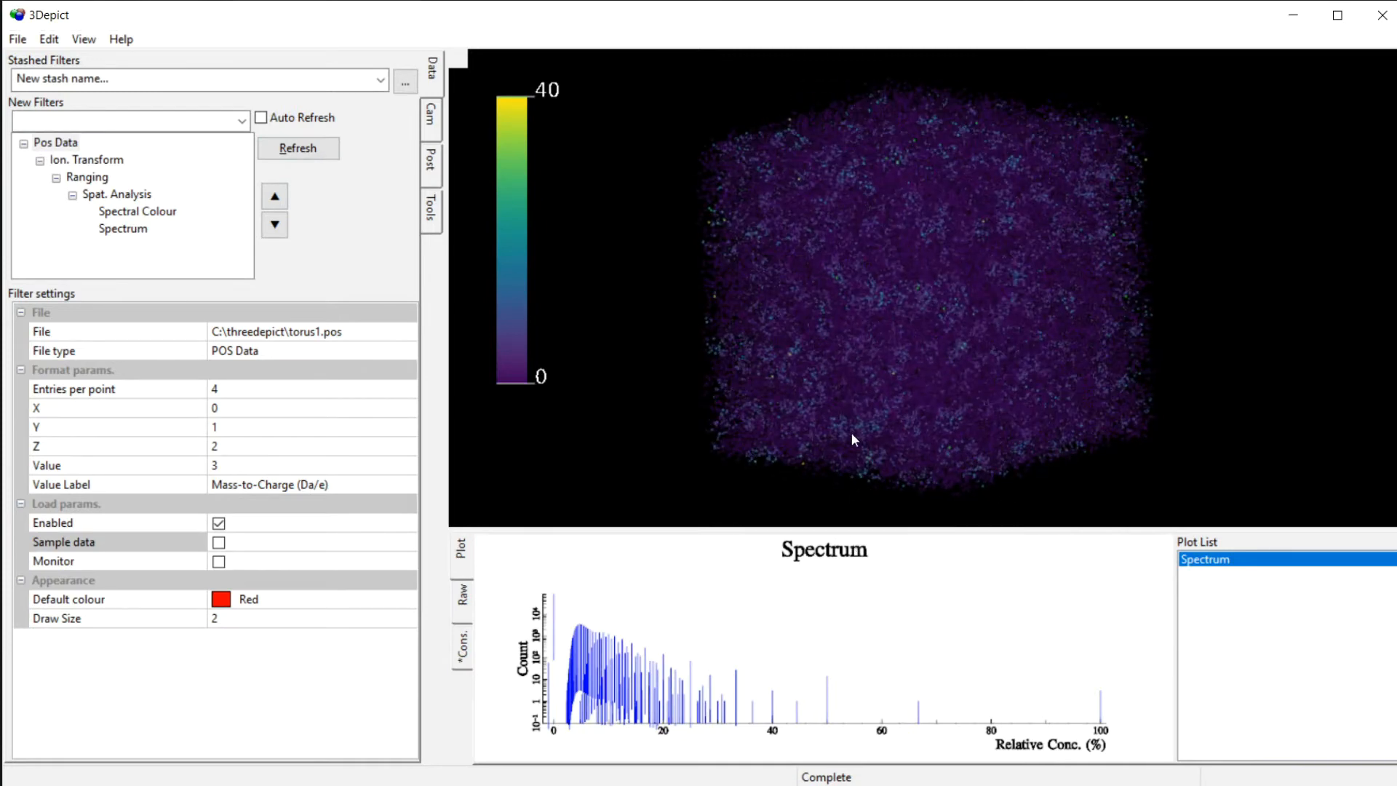
Step: Inspect the coloured point cloud and zoom the concentration spectrum to about 0–40% relative concentration
{"action": "left_click_drag", "start_coordinate": [853, 438], "coordinate": [869, 502]}
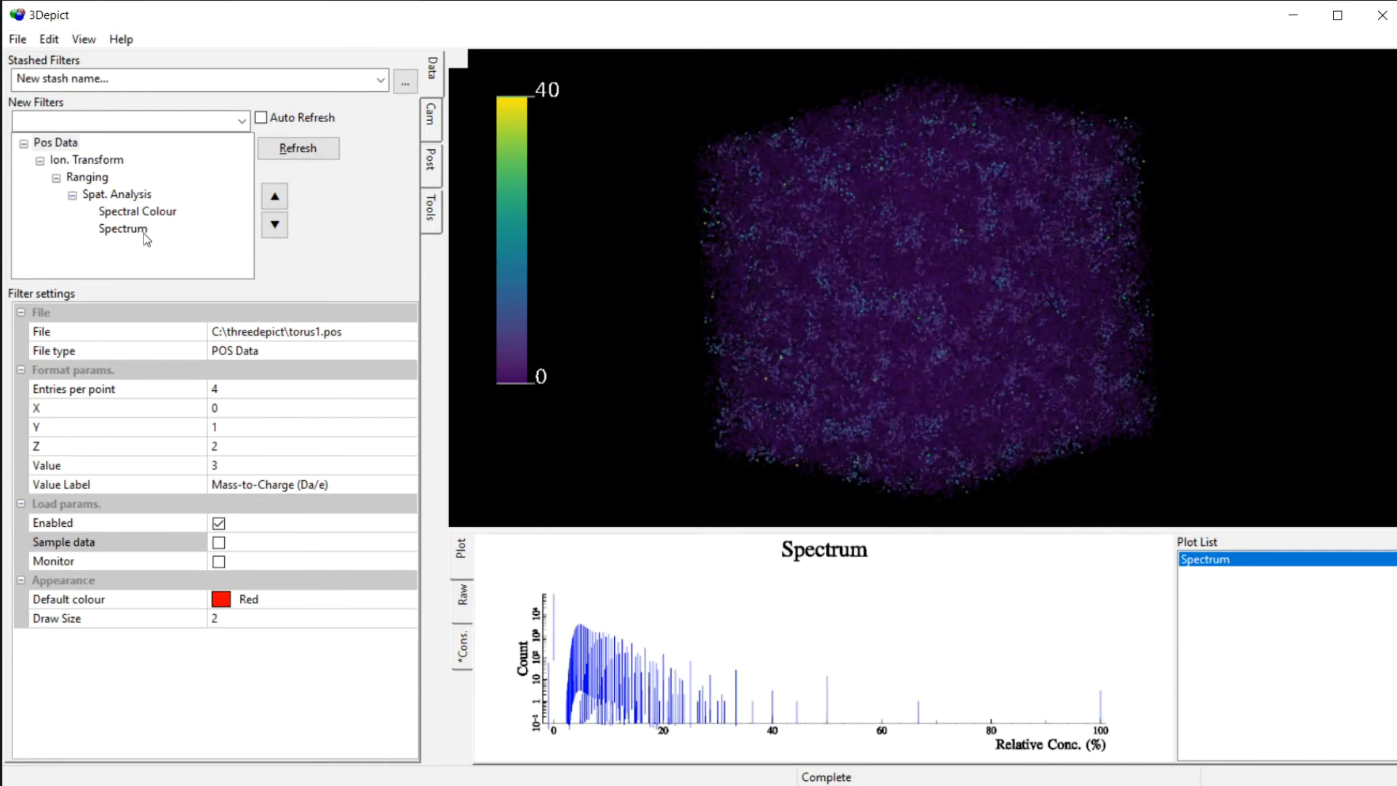
{"action": "left_click", "coordinate": [116, 194]}
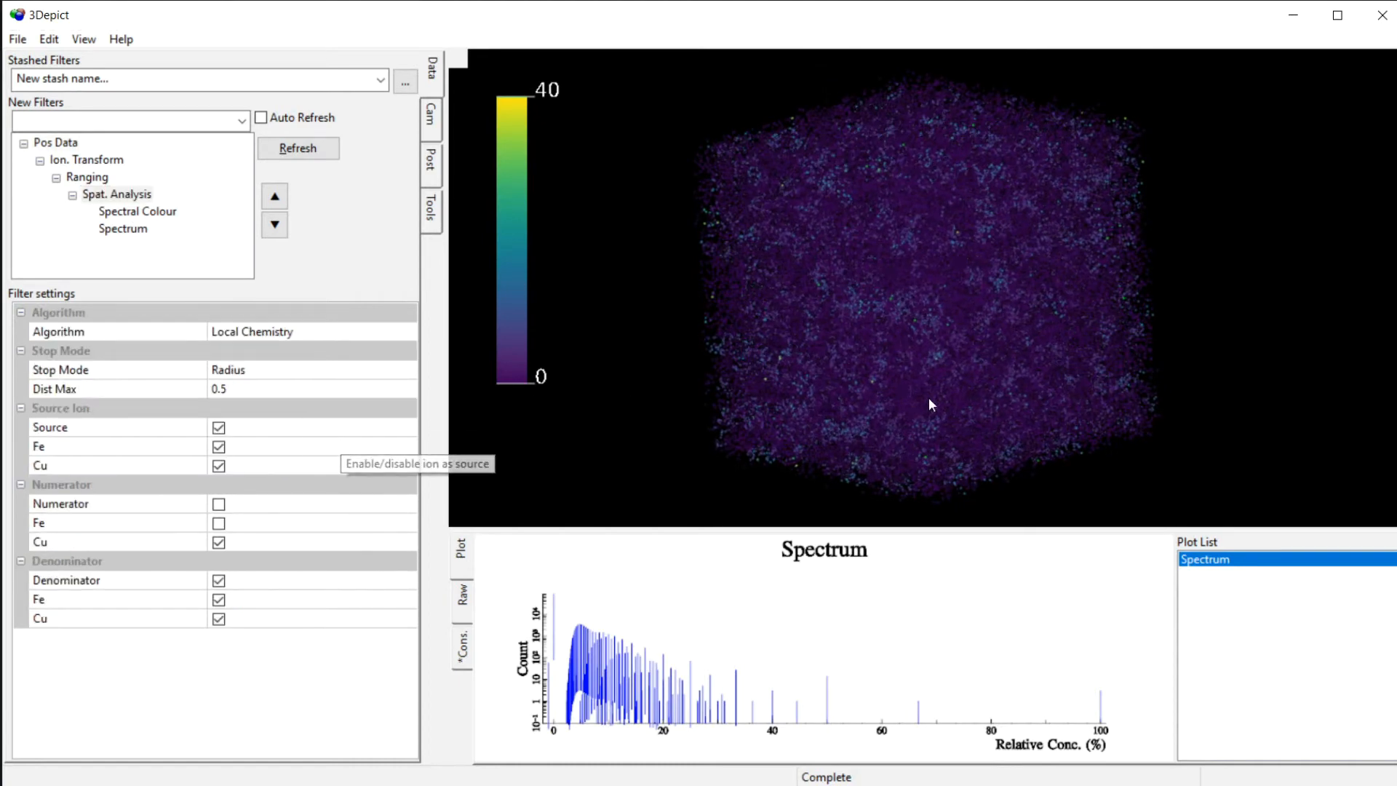
{"action": "mouse_move", "coordinate": [929, 397]}
{"action": "left_mouse_down"}
{"action": "mouse_move", "coordinate": [941, 320]}
{"action": "mouse_move", "coordinate": [942, 523]}
{"action": "mouse_move", "coordinate": [879, 306]}
{"action": "mouse_move", "coordinate": [917, 407]}
{"action": "left_mouse_up"}
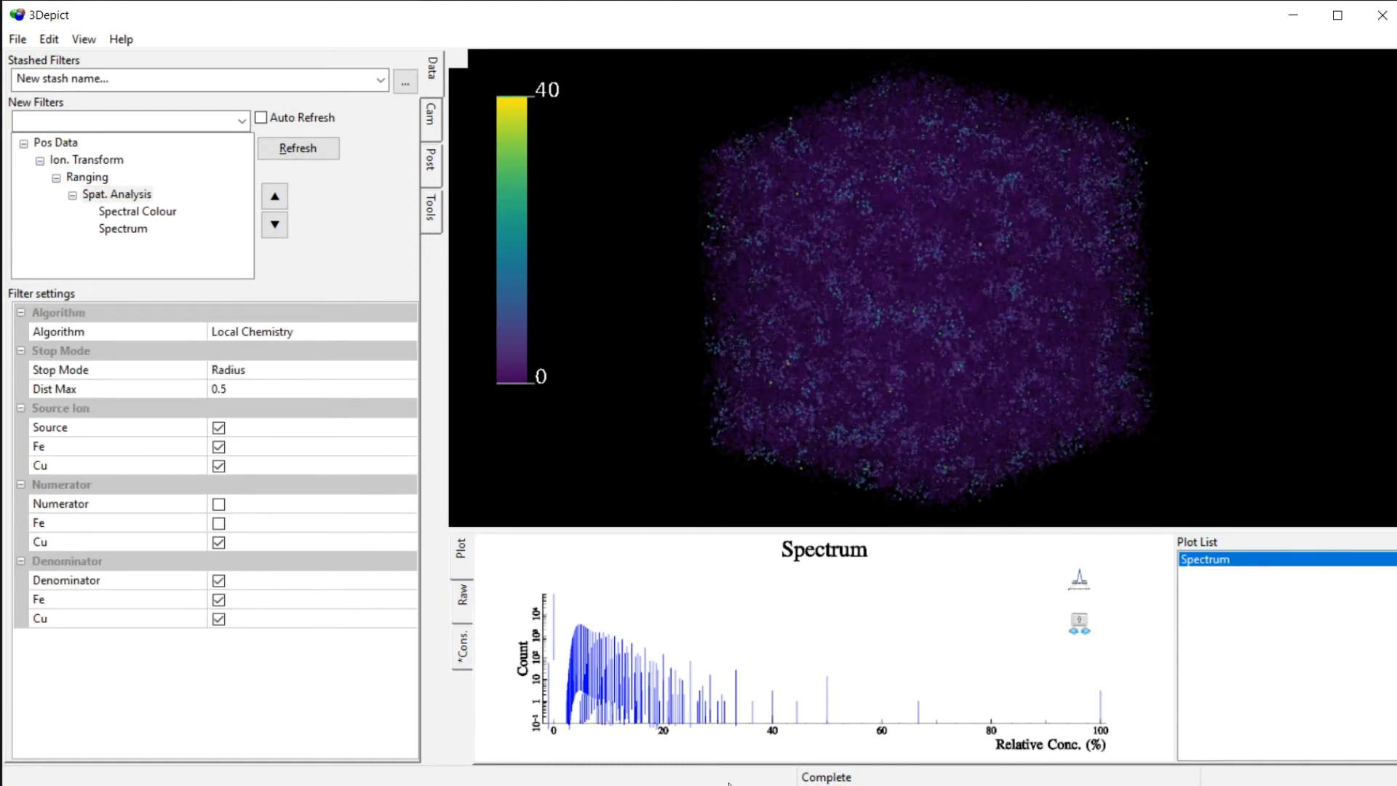
{"action": "left_click_drag", "start_coordinate": [775, 738], "coordinate": [544, 738]}
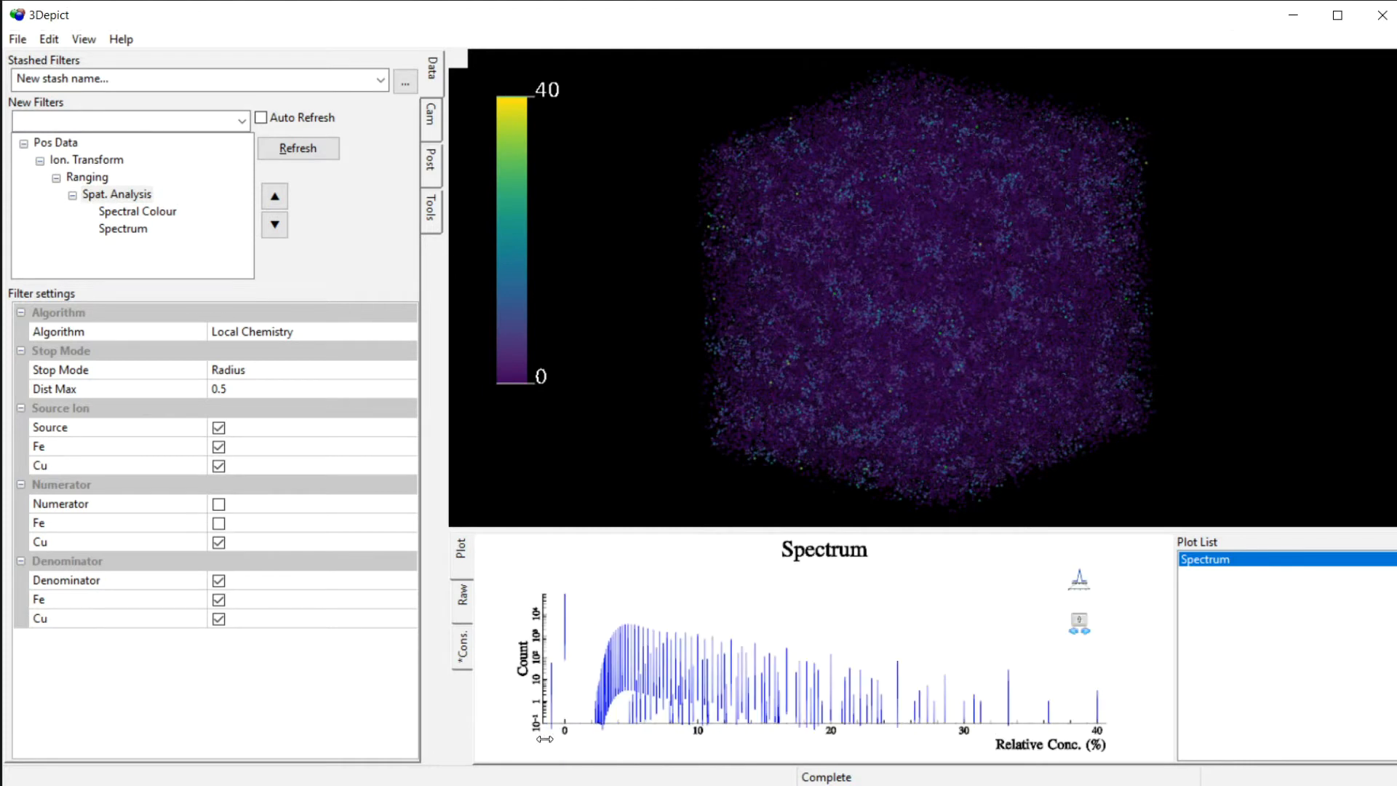
Step: Set the Spectrum filter's bin width to 1 and refresh the analysis
{"action": "left_click", "coordinate": [143, 229]}
{"action": "left_click", "coordinate": [240, 330]}
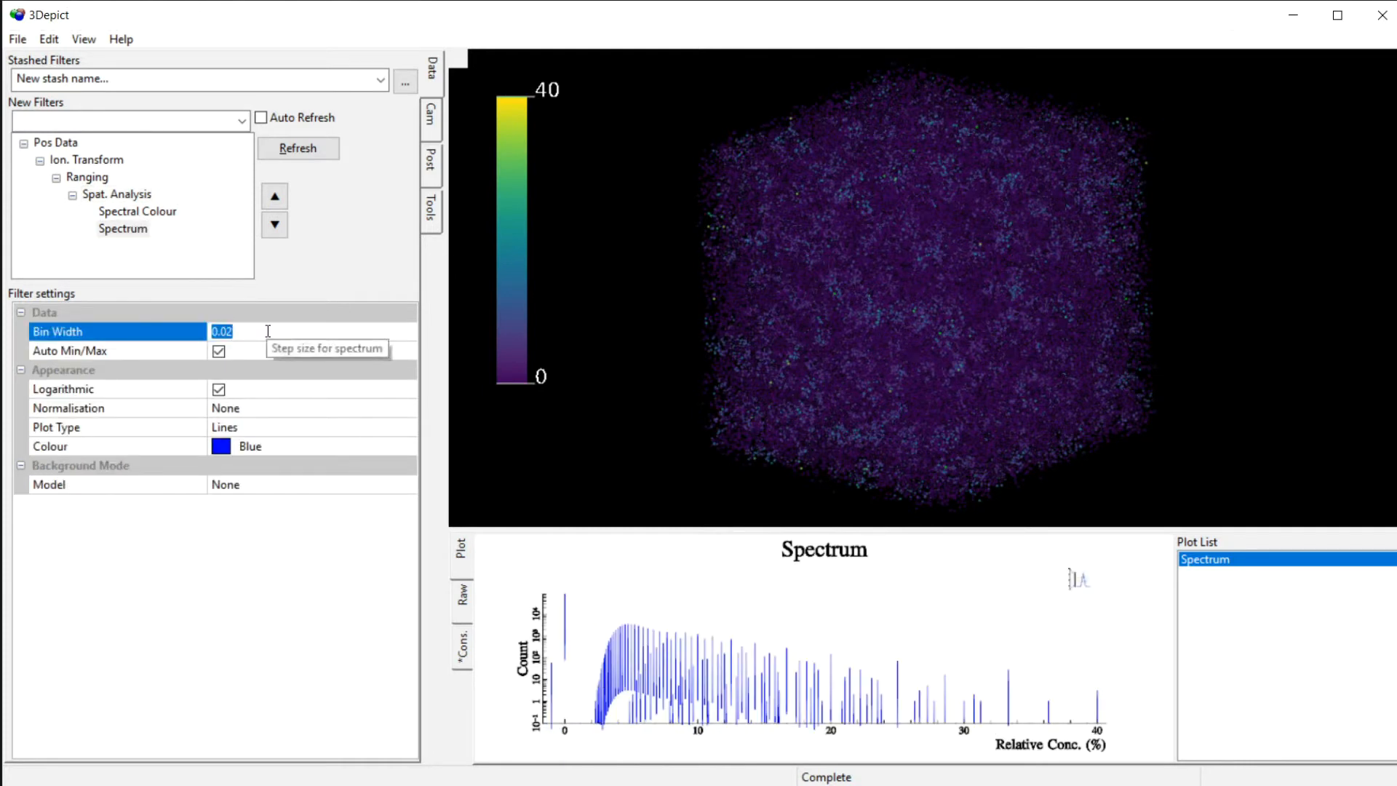
{"action": "type", "text": "1"}
{"action": "left_click", "coordinate": [304, 155]}
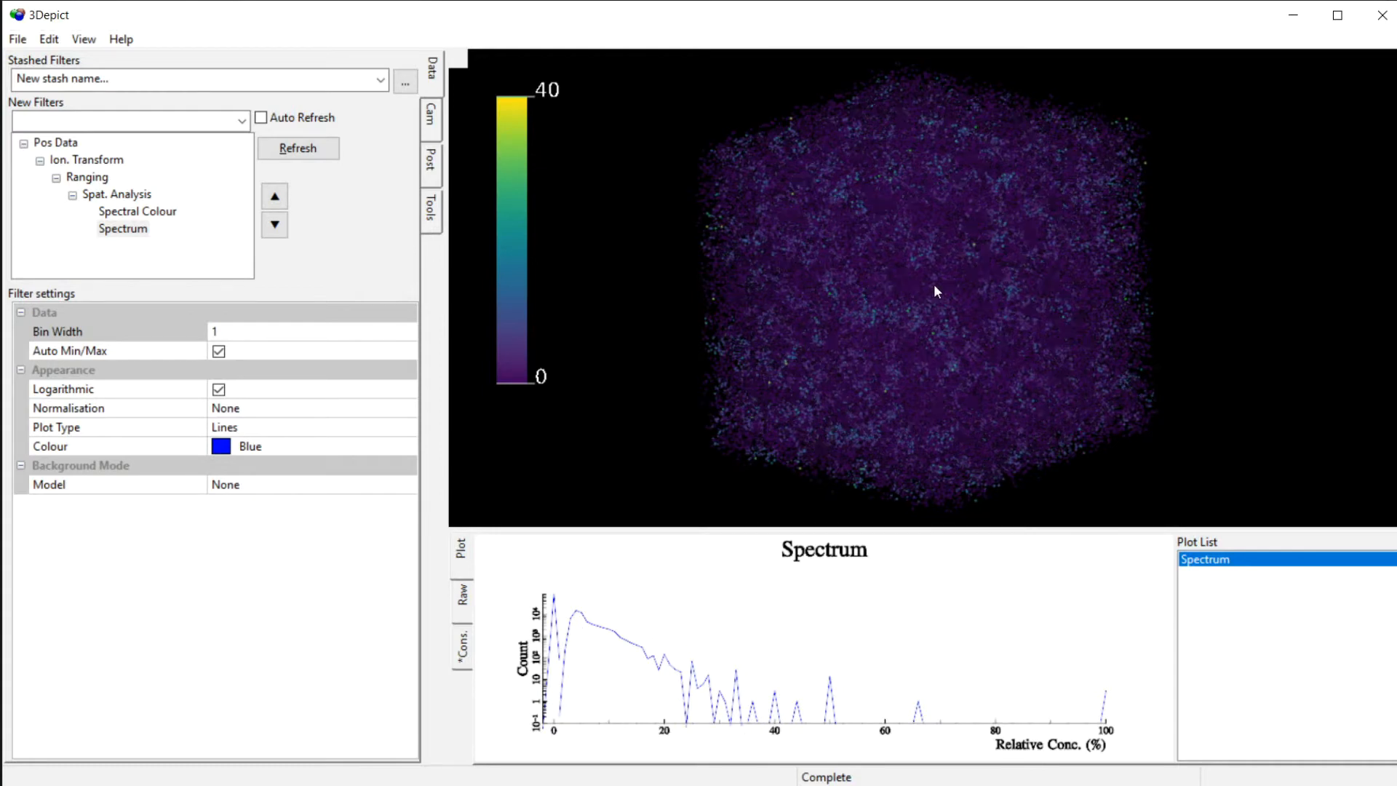
Step: Examine the coloured point cloud from several angles and review the Spectral Colour settings and Spat. Analysis stop mode options
{"action": "left_click_drag", "start_coordinate": [935, 291], "coordinate": [798, 119]}
{"action": "left_click_drag", "start_coordinate": [1169, 131], "coordinate": [1050, 140]}
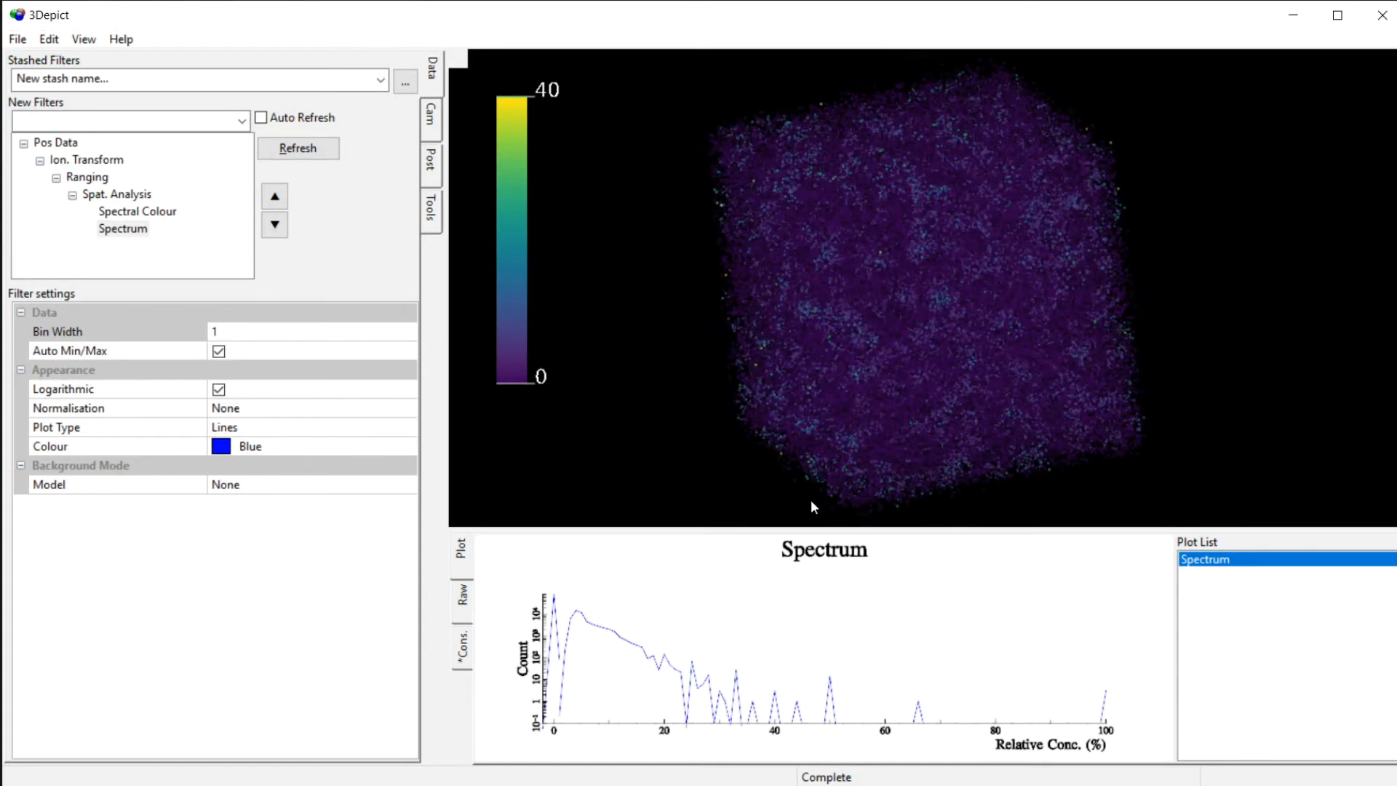
{"action": "left_click_drag", "start_coordinate": [707, 186], "coordinate": [924, 335]}
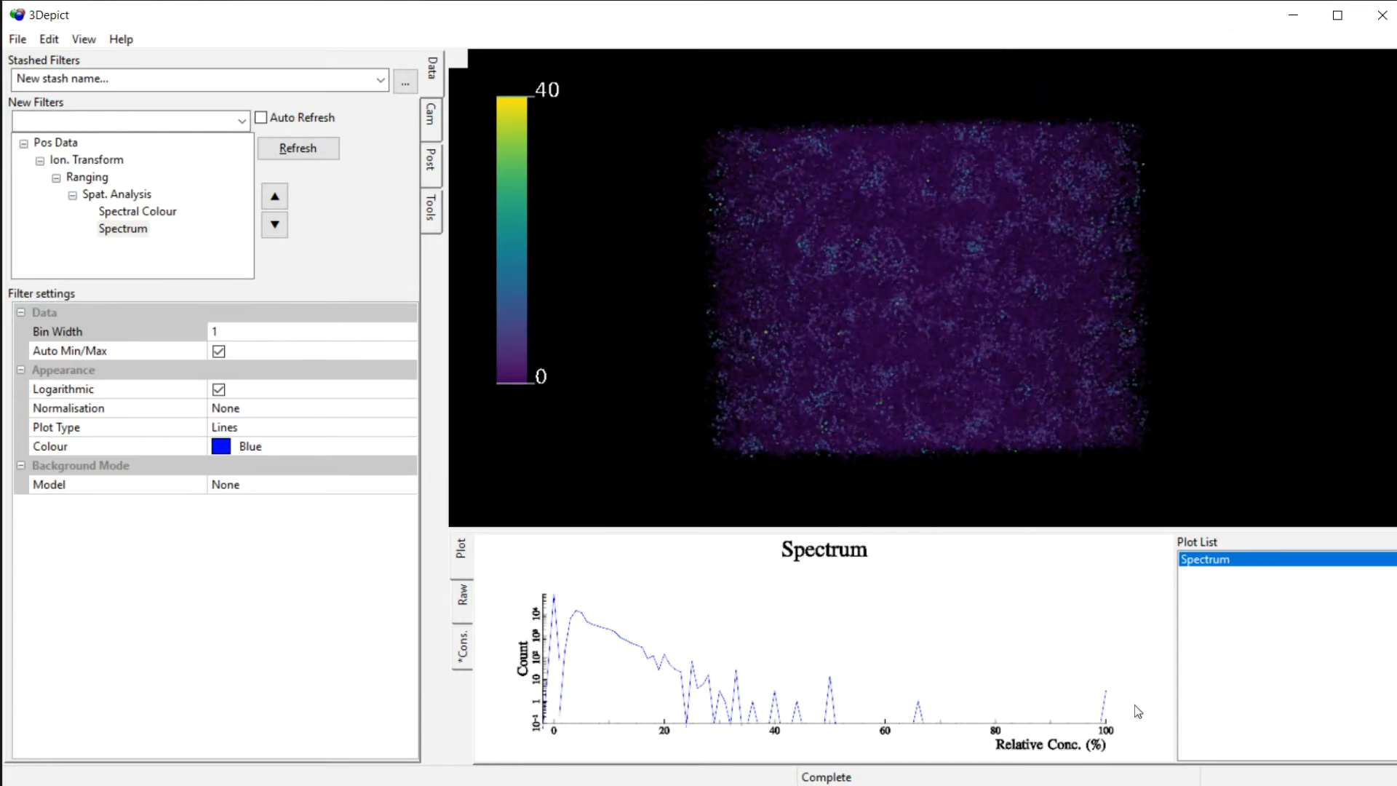
{"action": "left_click", "coordinate": [133, 210]}
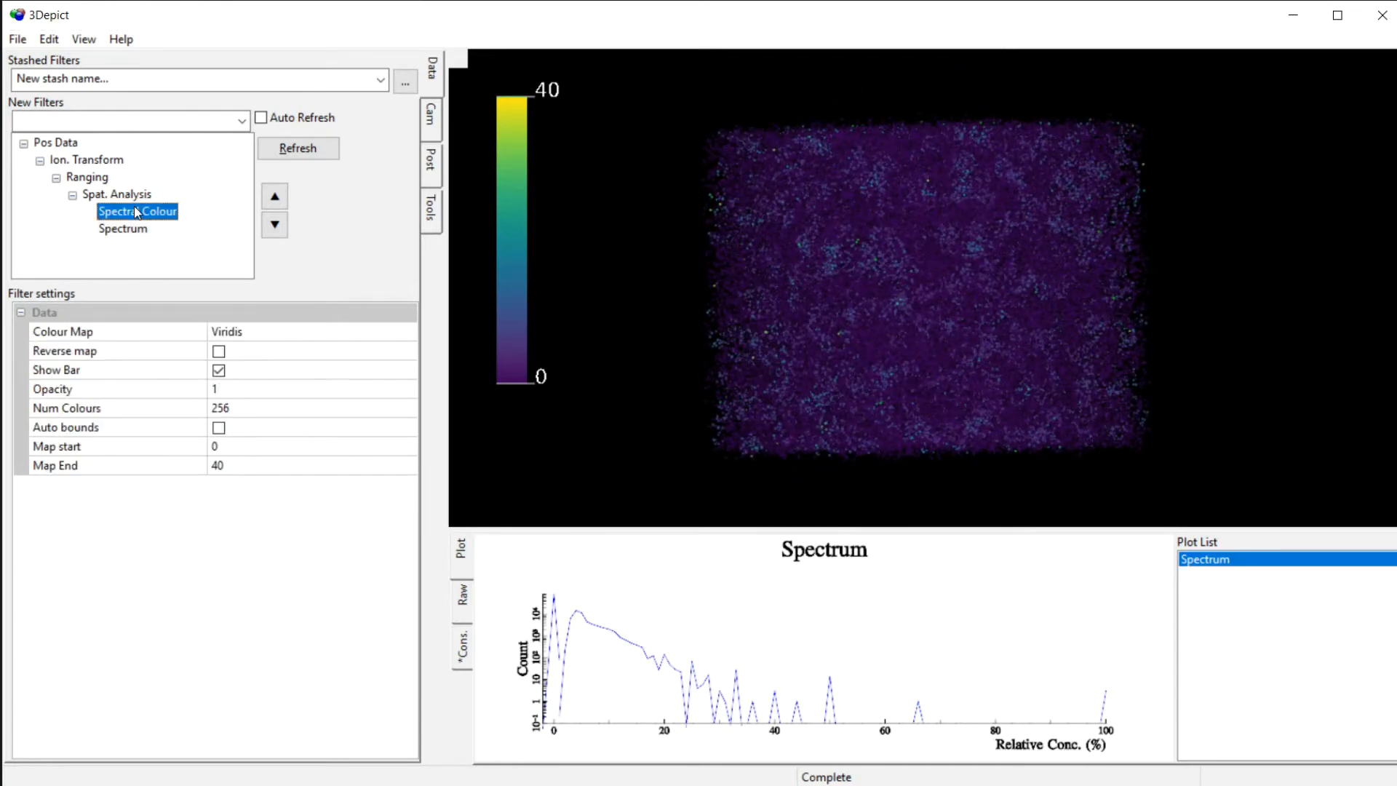
{"action": "left_click", "coordinate": [117, 194]}
{"action": "left_click", "coordinate": [406, 370]}
{"action": "left_click", "coordinate": [407, 369]}
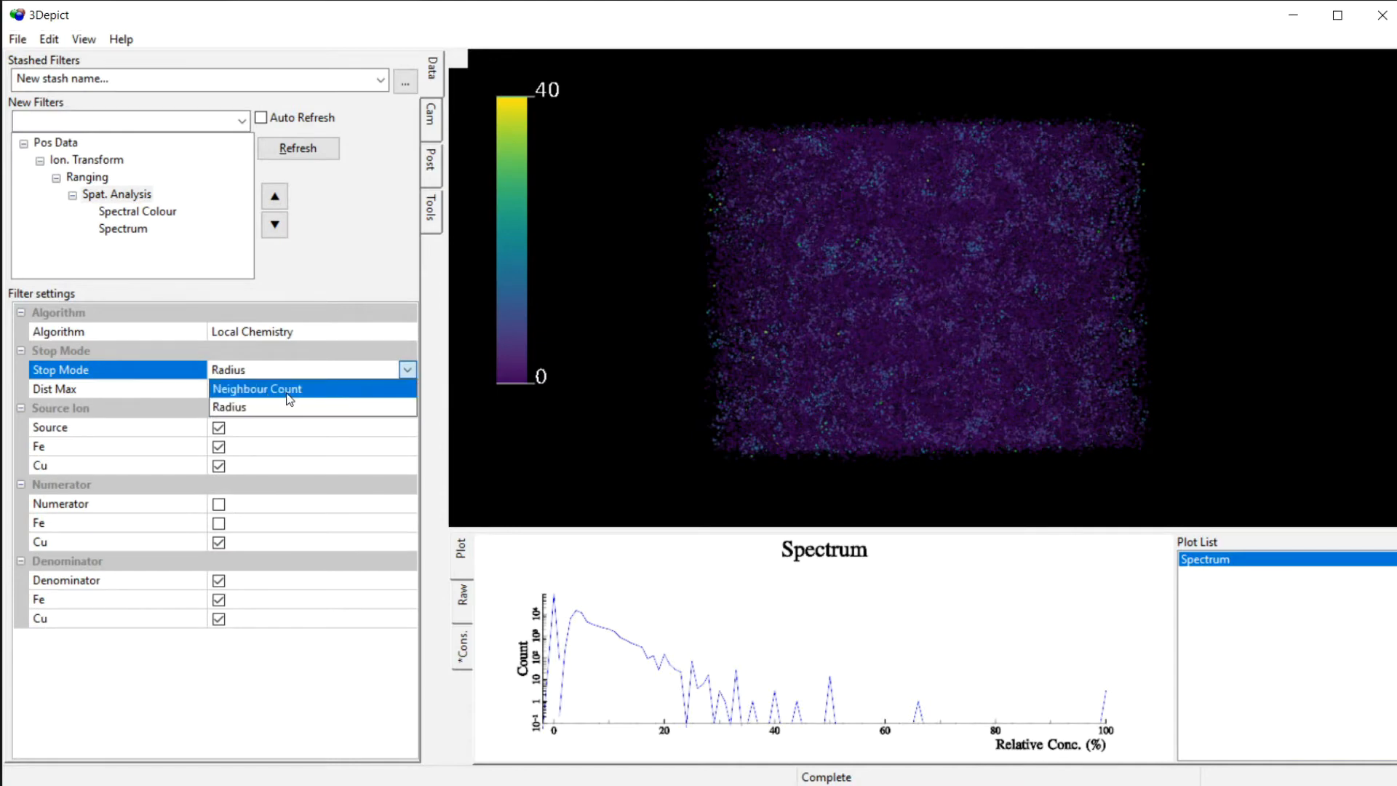
{"action": "left_click_drag", "start_coordinate": [866, 295], "coordinate": [943, 292]}
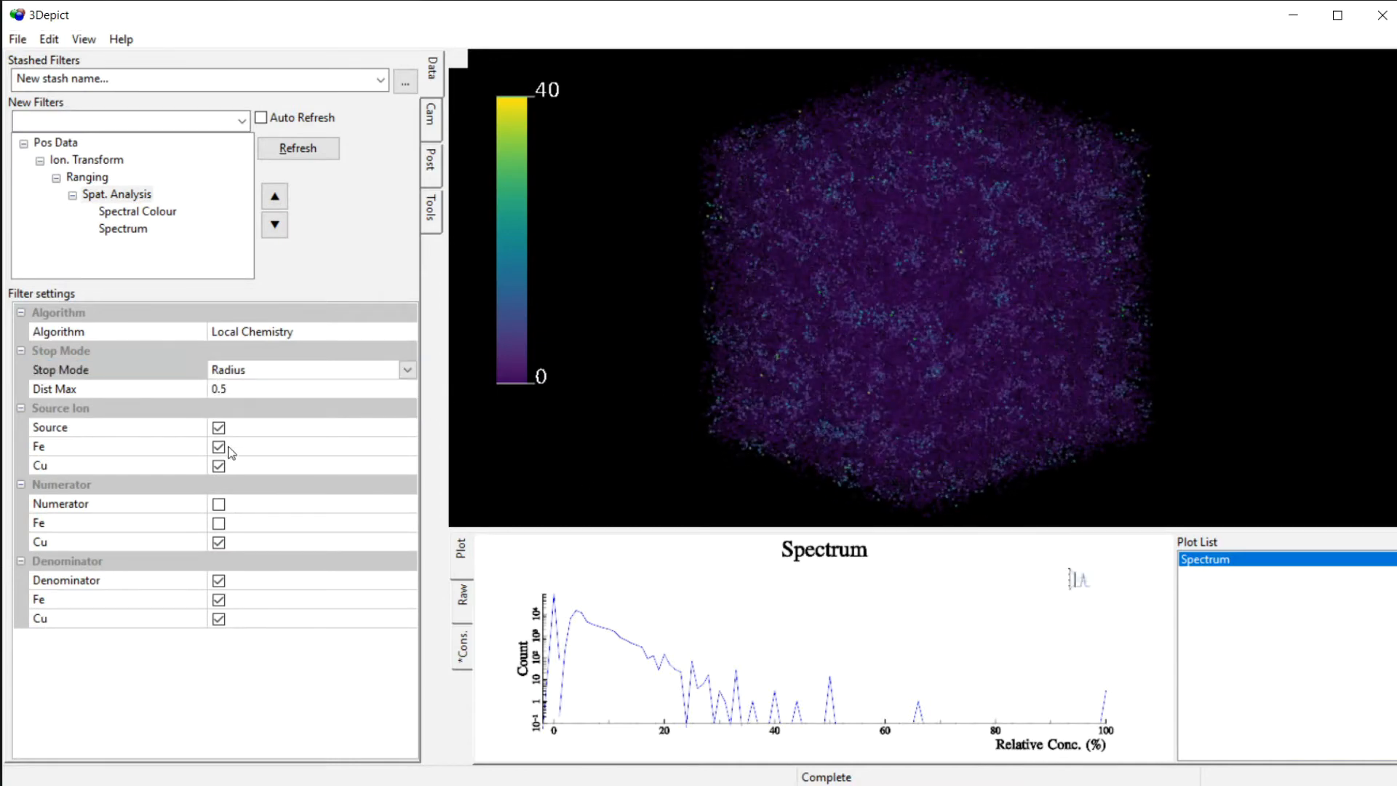
Step: Rename the Spectrum filter as "Rand. Spectrum"
{"action": "left_click", "coordinate": [138, 229]}
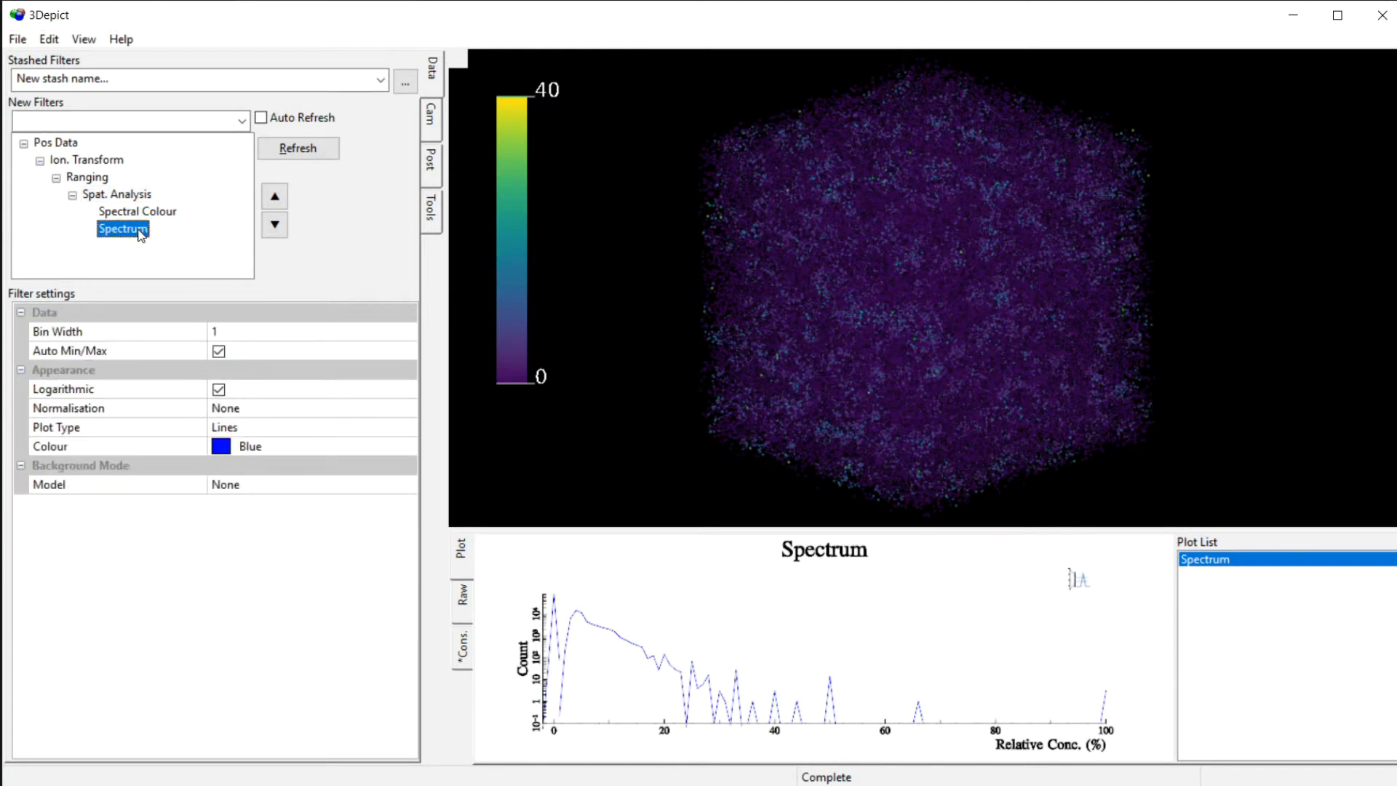
{"action": "left_click", "coordinate": [140, 232]}
{"action": "key", "text": "Home"}
{"action": "type", "text": "Rand."}
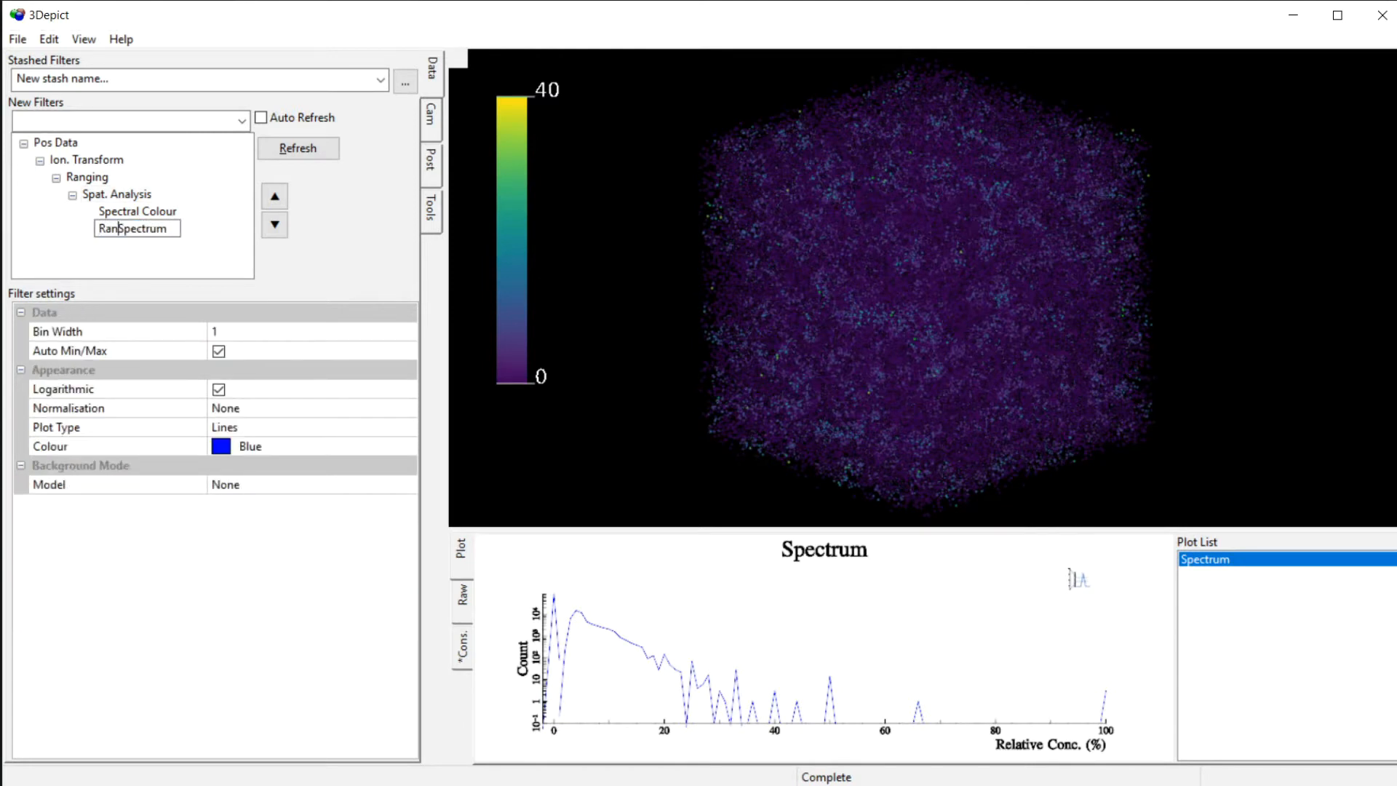
{"action": "key", "text": "Return"}
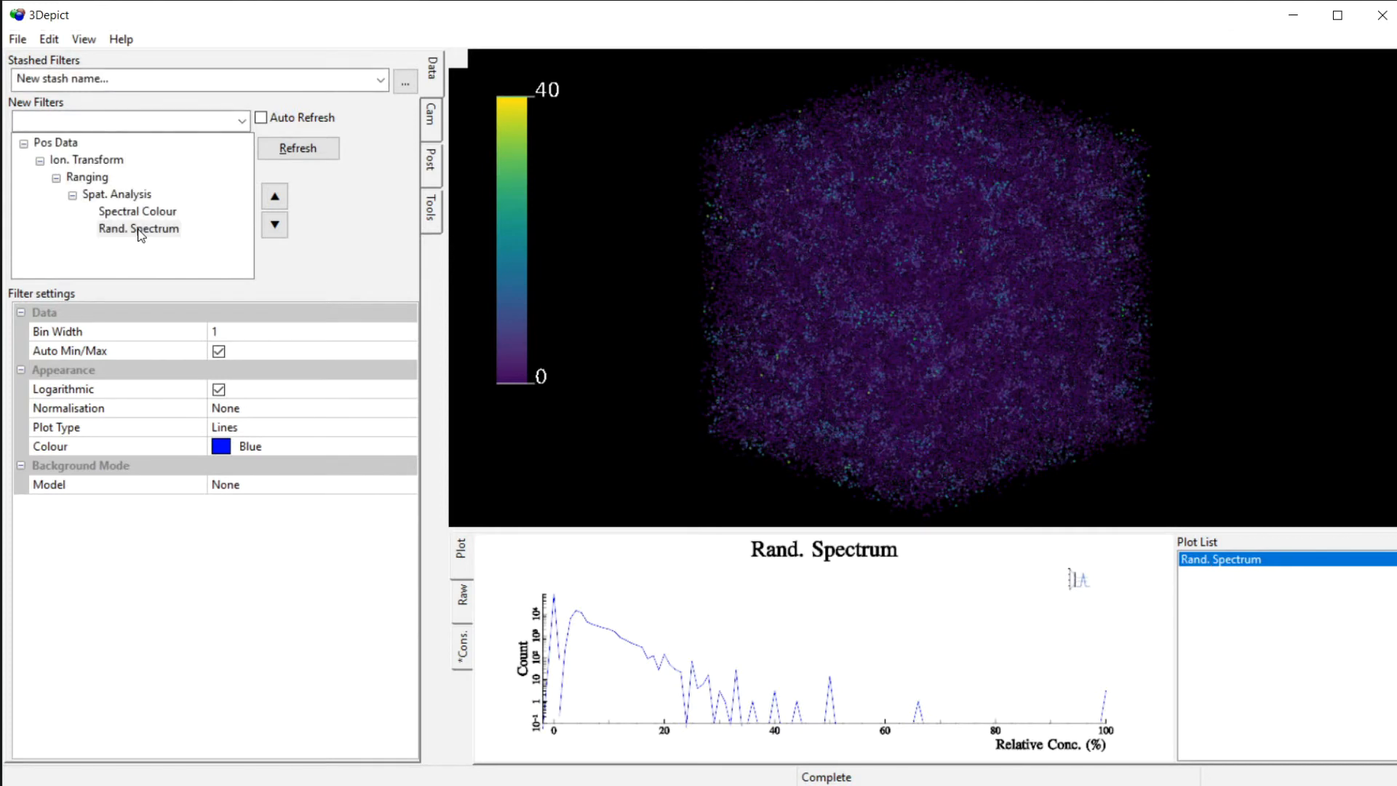
Step: Duplicate the whole Pos Data filter tree and expand the copy down to the filters under Spat. Analysis
{"action": "left_click", "coordinate": [23, 143]}
{"action": "left_click", "coordinate": [23, 143]}
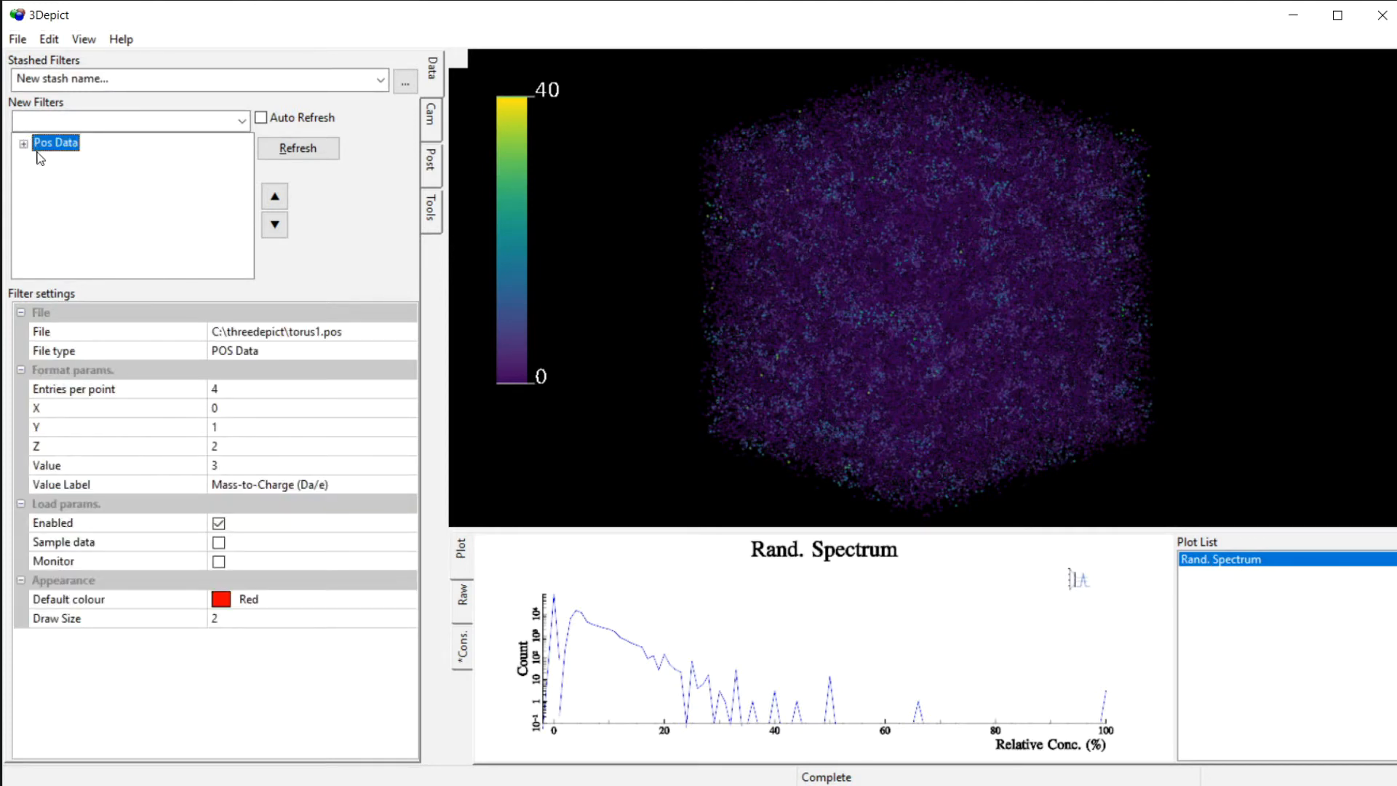
{"action": "left_click", "coordinate": [27, 146]}
{"action": "left_click_drag", "start_coordinate": [69, 149], "coordinate": [83, 210], "text": "ctrl"}
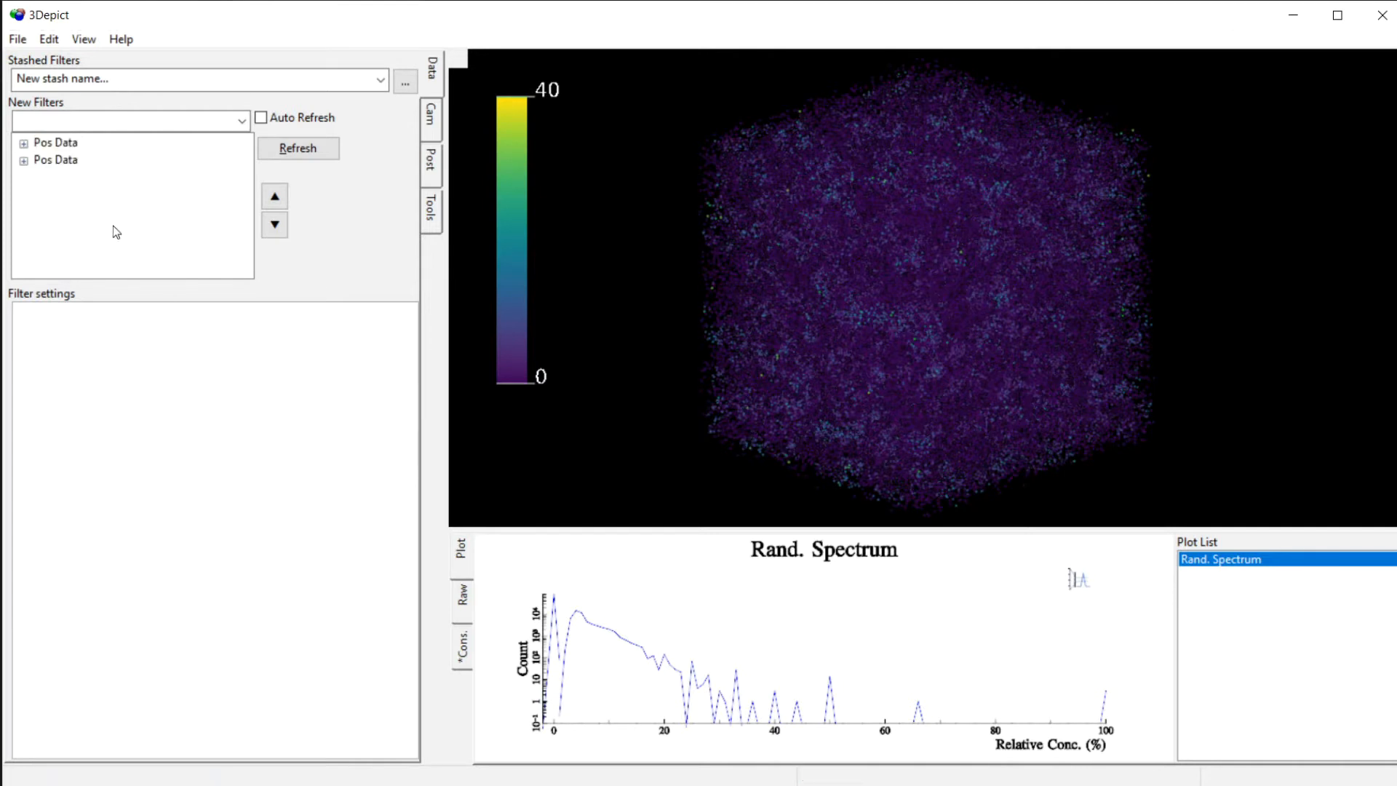
{"action": "left_click", "coordinate": [24, 160]}
{"action": "left_click", "coordinate": [41, 177]}
{"action": "left_click", "coordinate": [56, 195]}
{"action": "left_click", "coordinate": [72, 212]}
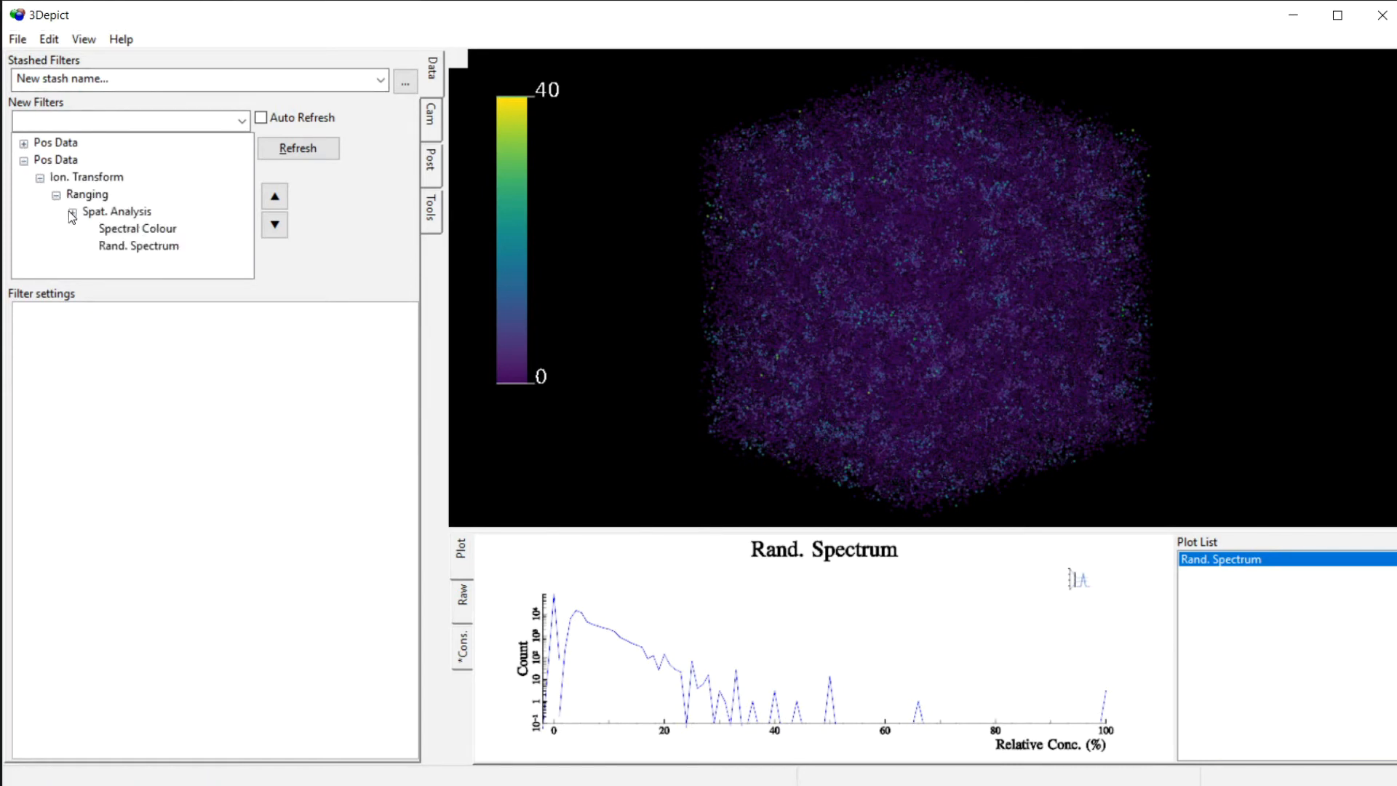
Step: Rename the copied tree's Rand. Spectrum filter as "Real. Spectrum" and abort the running refresh
{"action": "left_click", "coordinate": [135, 246]}
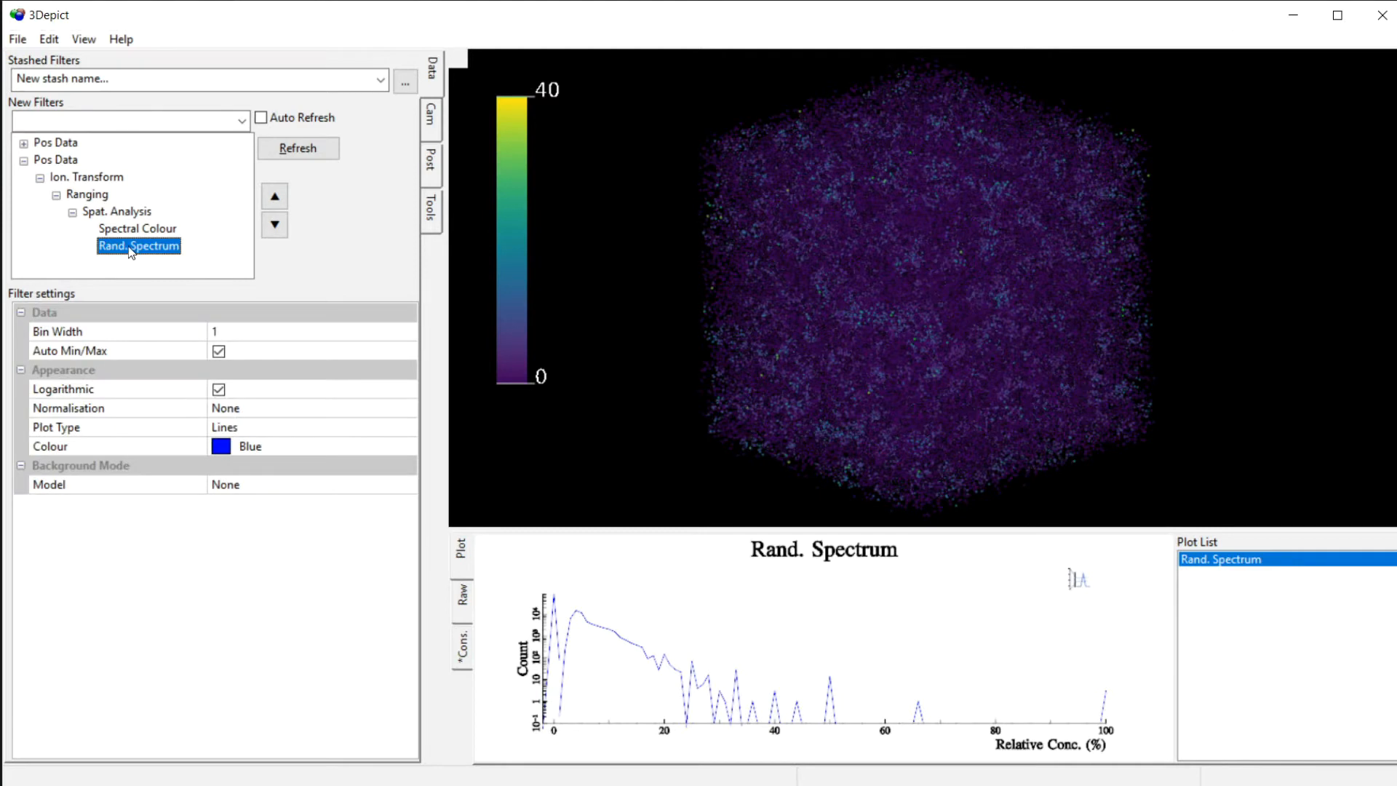
{"action": "left_click", "coordinate": [129, 248]}
{"action": "left_click", "coordinate": [126, 247]}
{"action": "key", "text": "BackSpace"}
{"action": "key", "text": "BackSpace"}
{"action": "key", "text": "BackSpace"}
{"action": "type", "text": "eal"}
{"action": "key", "text": "Return"}
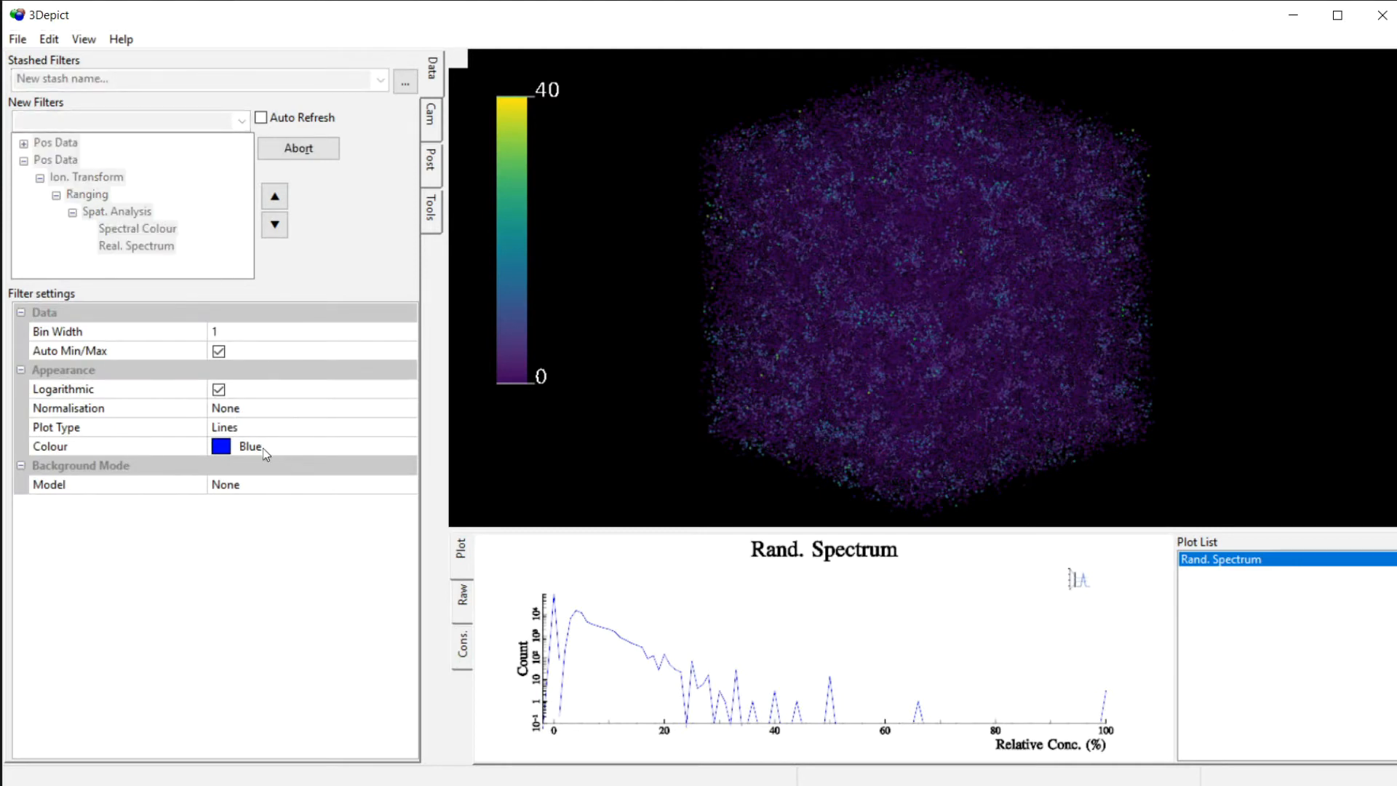
{"action": "left_click", "coordinate": [297, 146]}
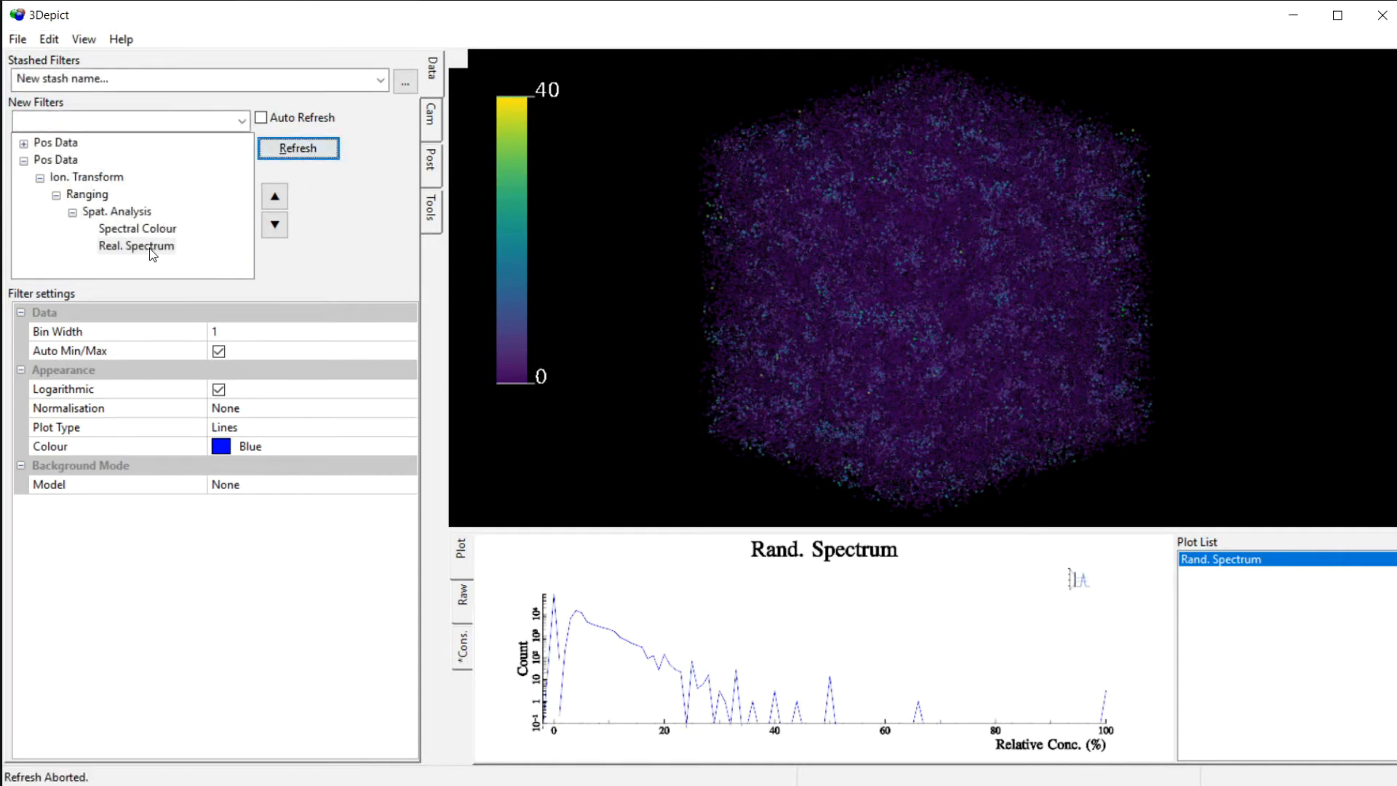
Step: Set the plot colour of the Real. Spectrum filter to black
{"action": "left_click", "coordinate": [254, 446]}
{"action": "left_click", "coordinate": [408, 447]}
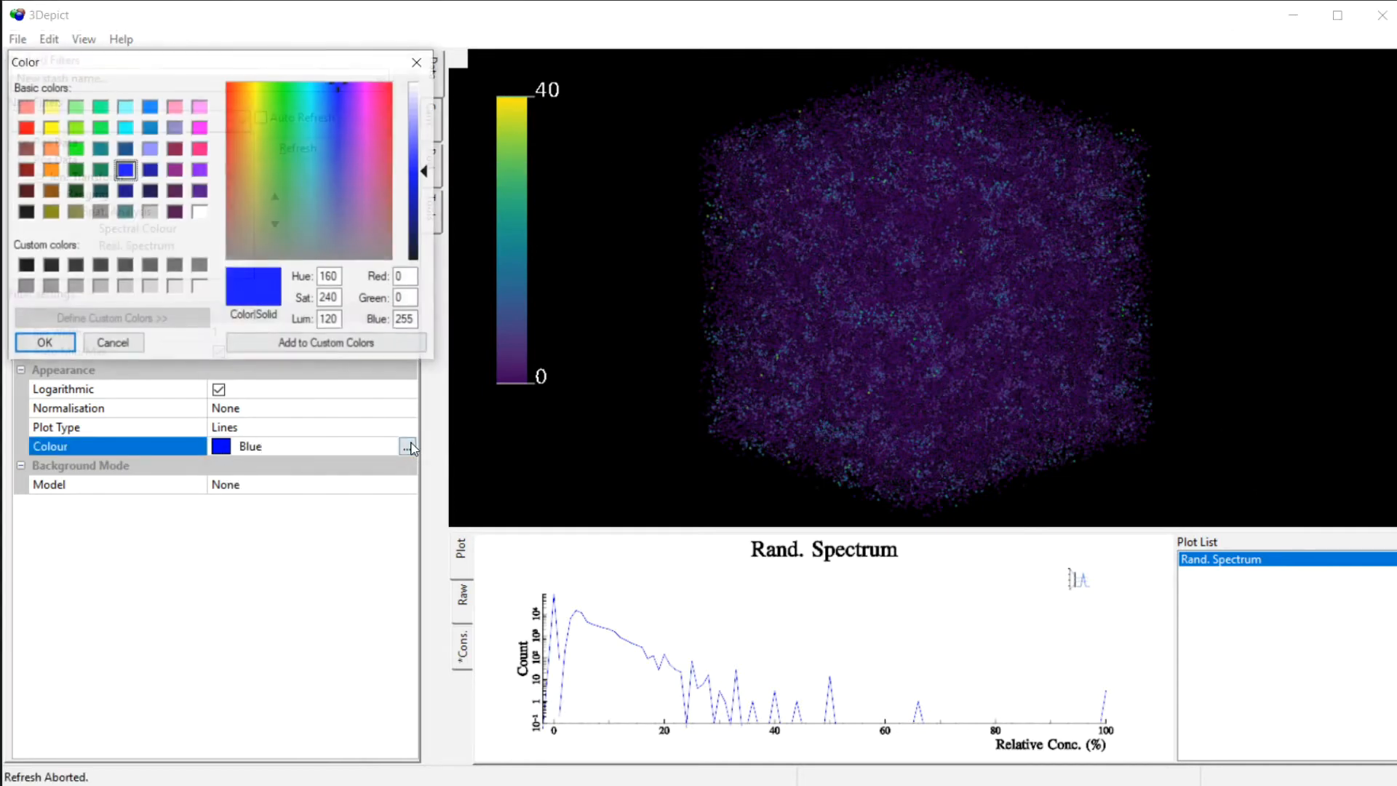
{"action": "left_click", "coordinate": [25, 211]}
{"action": "left_click", "coordinate": [54, 344]}
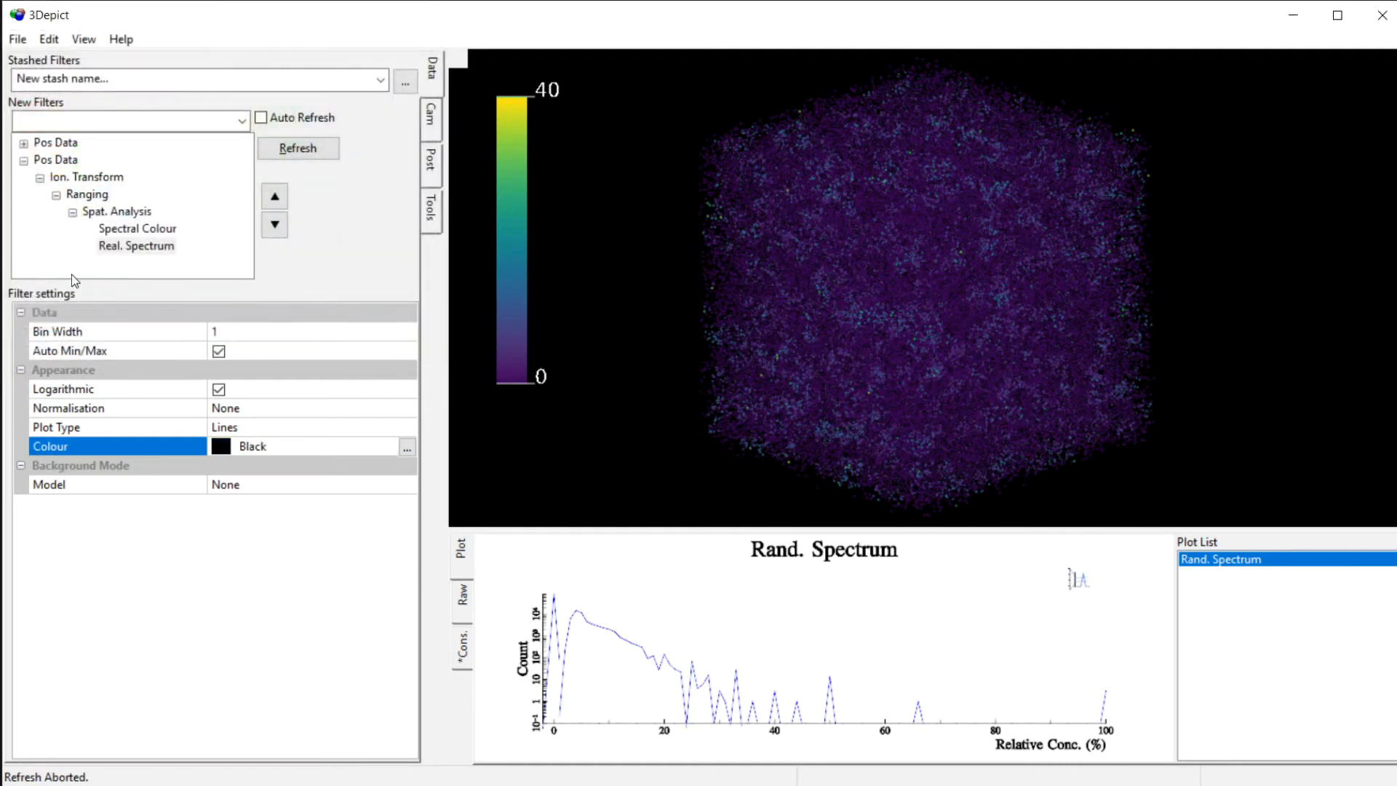
Step: Change the copied tree's Ion Transform from Value Shuffle to Translate with a translation of (18,0,0), and refresh
{"action": "left_click", "coordinate": [86, 177]}
{"action": "left_click", "coordinate": [266, 329]}
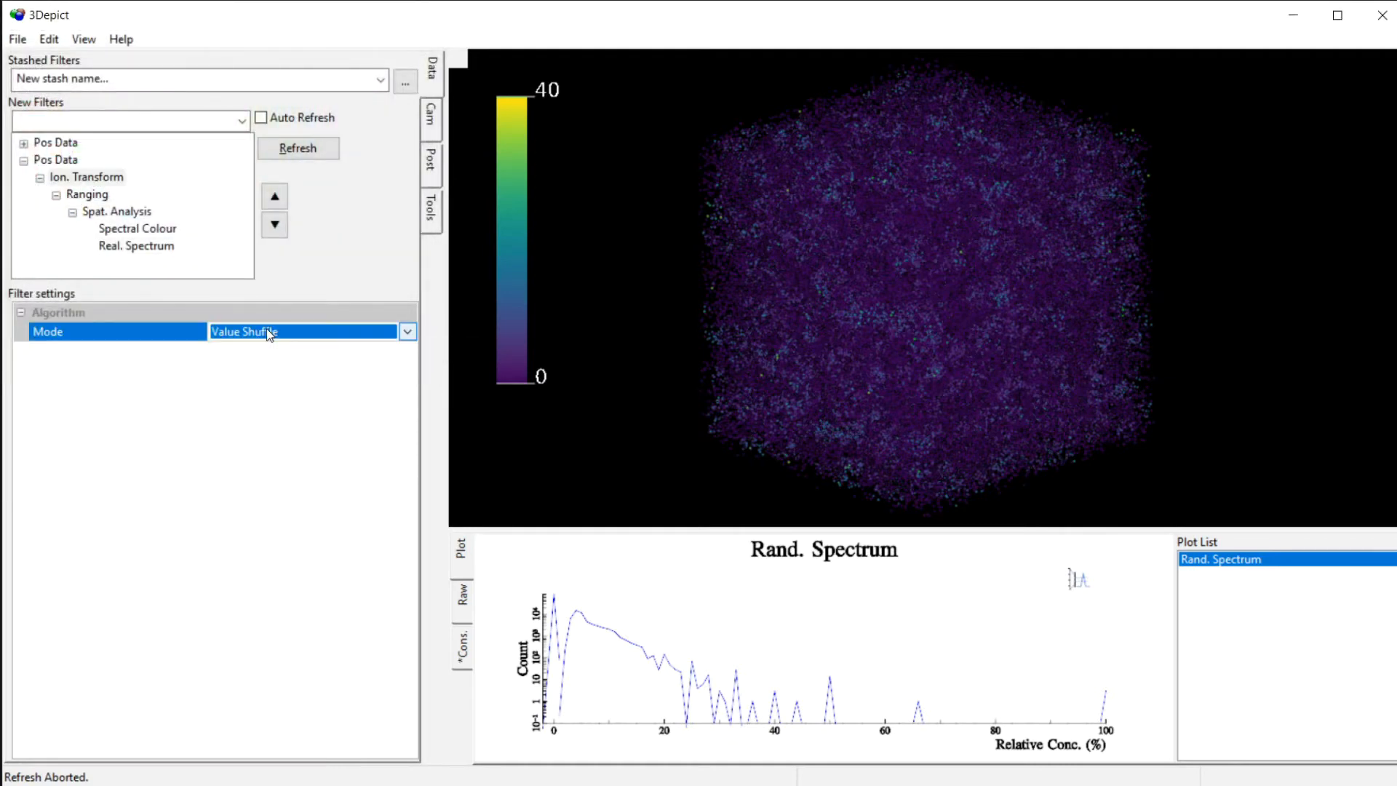
{"action": "left_click", "coordinate": [281, 330]}
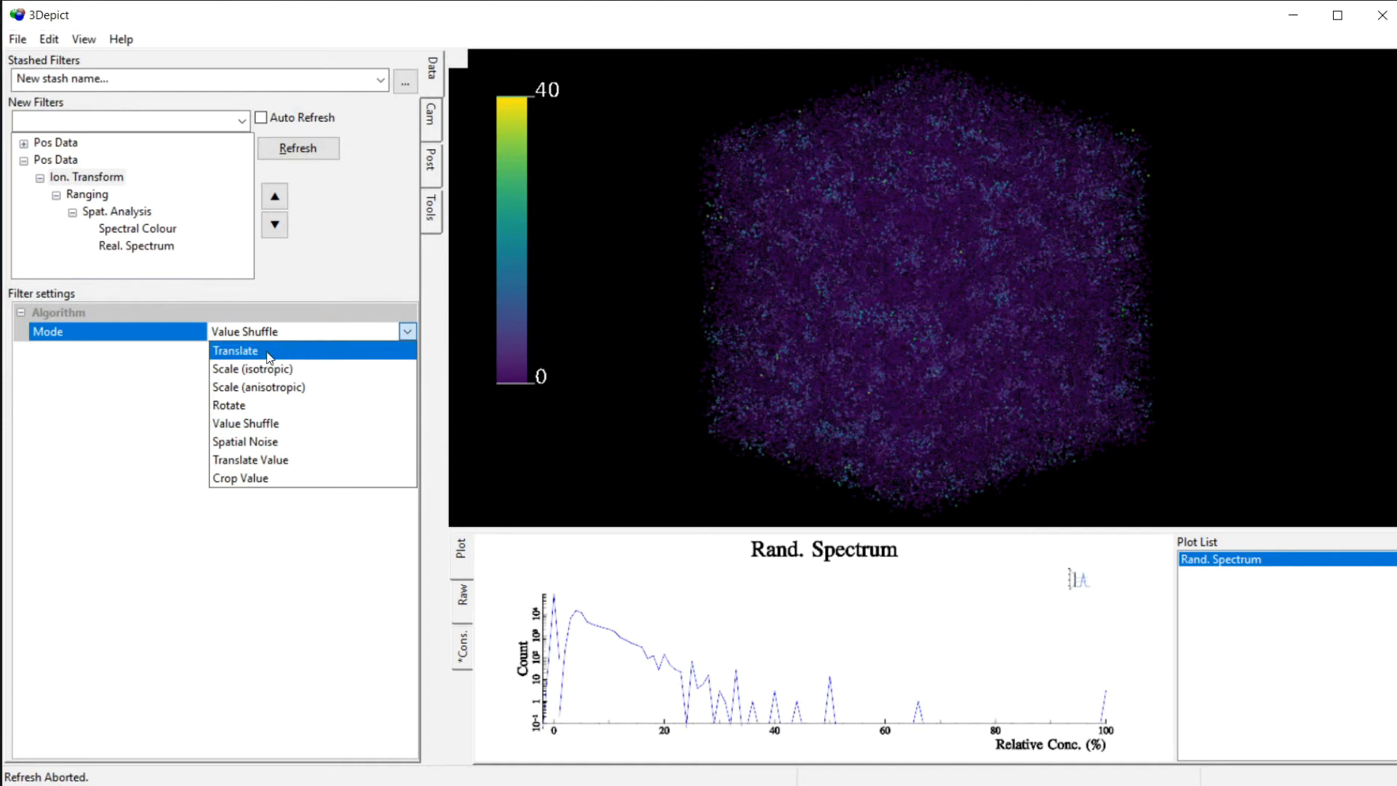
{"action": "left_click", "coordinate": [266, 350]}
{"action": "left_click", "coordinate": [22, 352]}
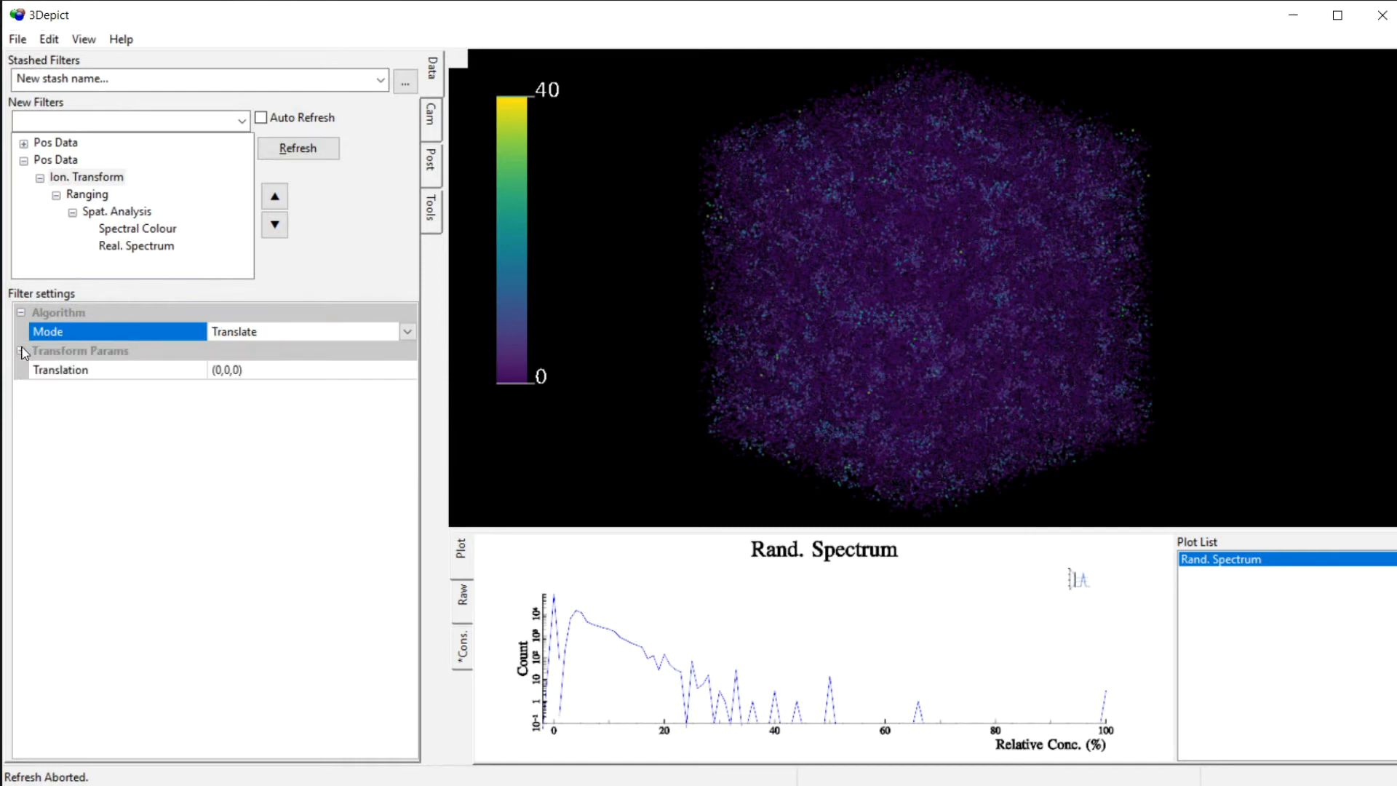
{"action": "left_click", "coordinate": [223, 371]}
{"action": "left_click", "coordinate": [222, 370]}
{"action": "key", "text": "BackSpace"}
{"action": "type", "text": "18"}
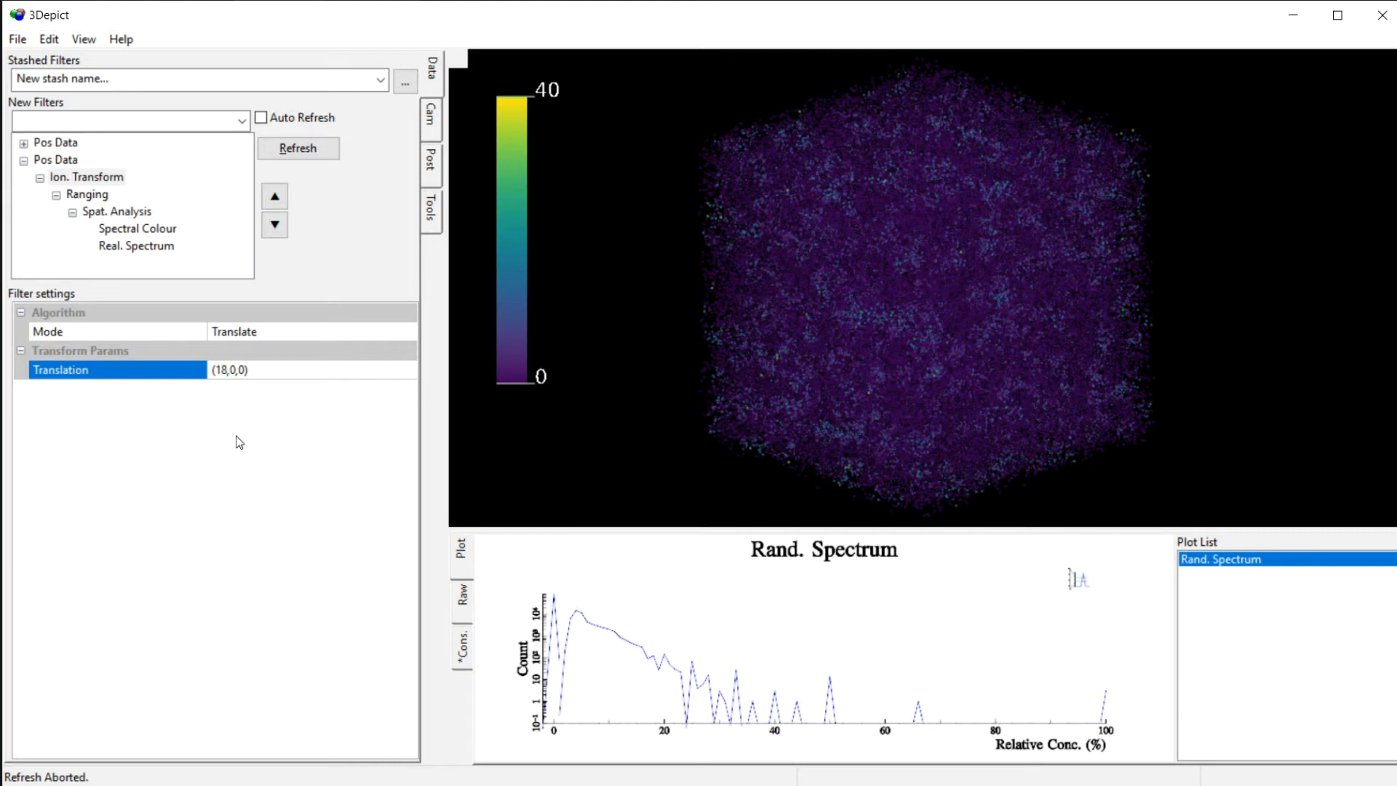
{"action": "left_click", "coordinate": [316, 149]}
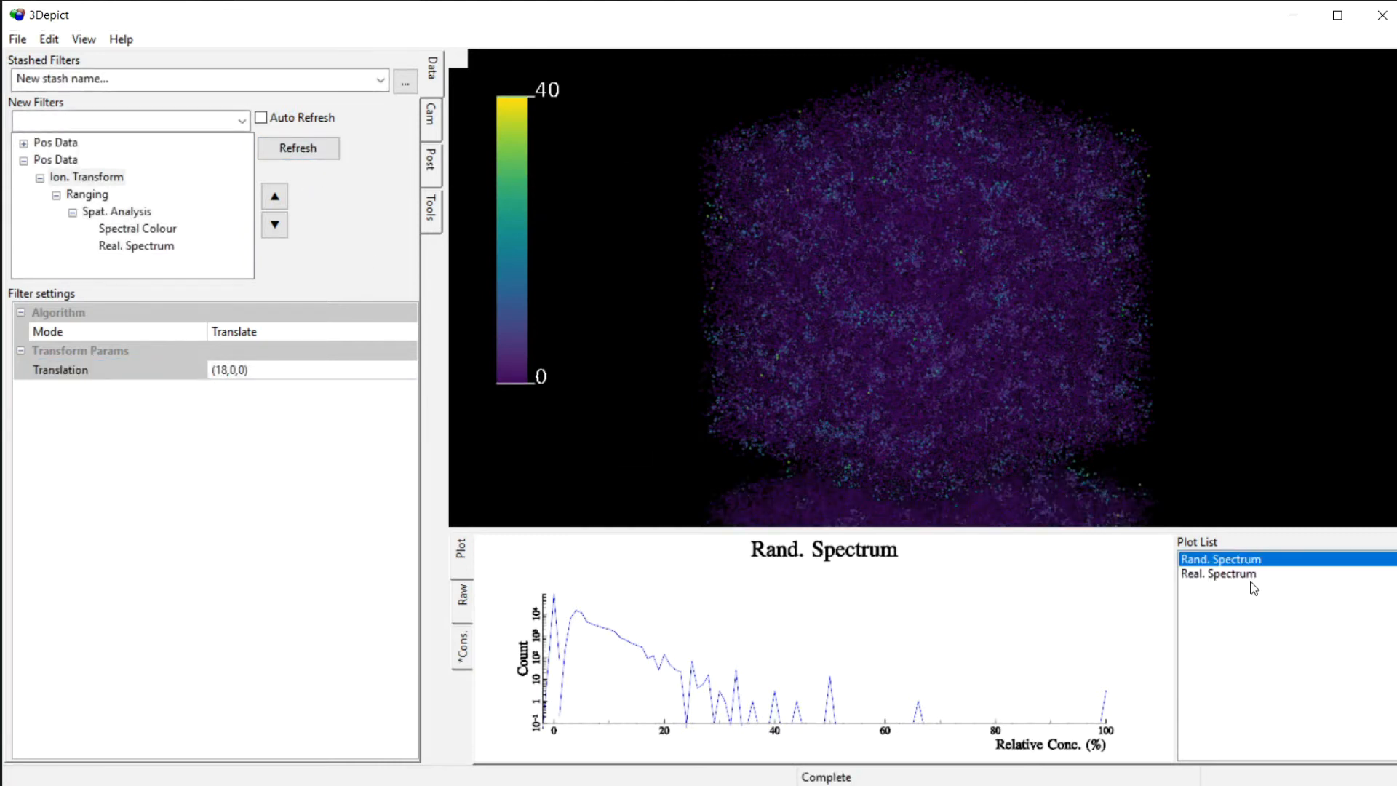
Step: Overlay the Rand. and Real. Spectrum plots and orient the 3D view to compare both point clouds side by side
{"action": "left_click", "coordinate": [1243, 571], "text": "ctrl"}
{"action": "key", "text": "space"}
{"action": "left_click_drag", "start_coordinate": [891, 383], "coordinate": [1276, 409]}
{"action": "scroll", "coordinate": [950, 282], "scroll_direction": "up", "scroll_amount": 4}
{"action": "left_click_drag", "start_coordinate": [997, 382], "coordinate": [944, 303]}
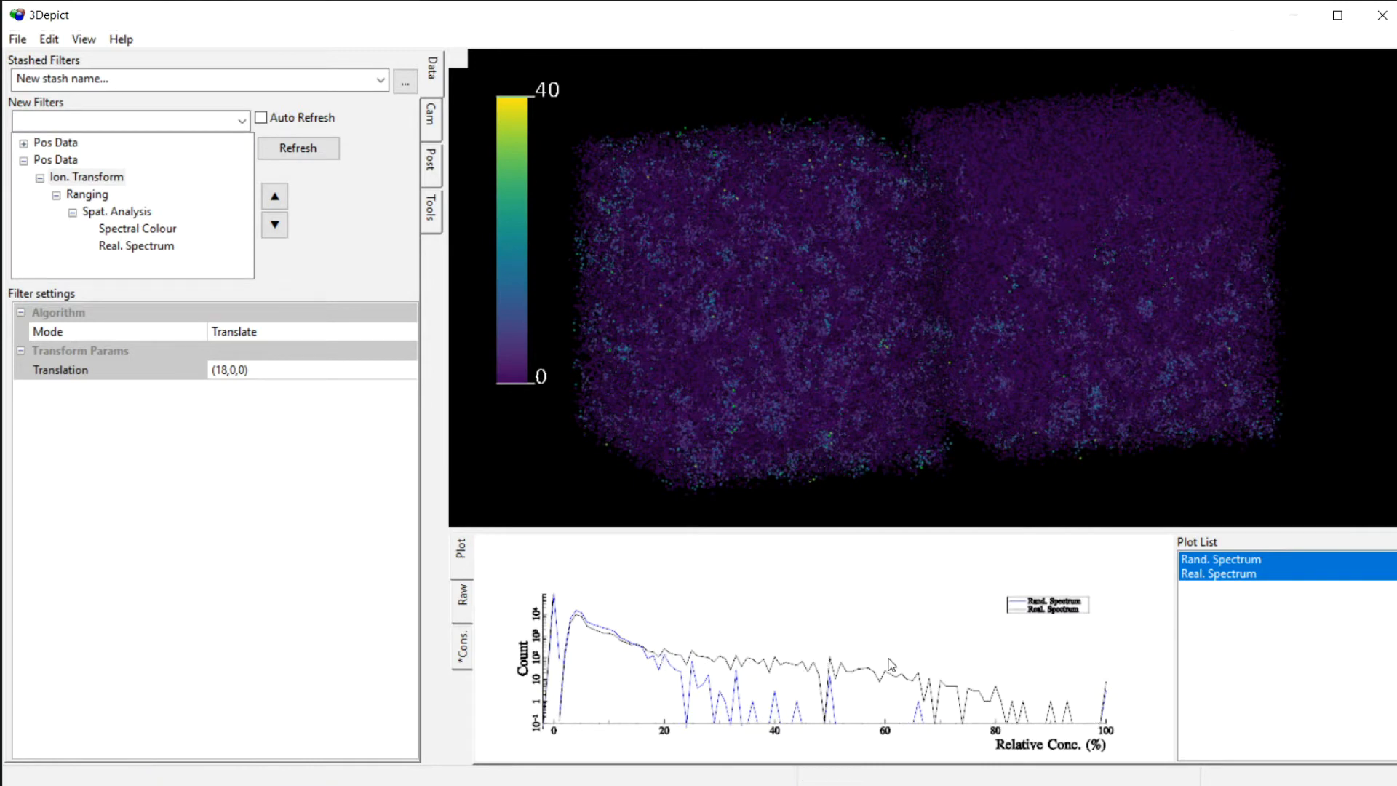
{"action": "left_click_drag", "start_coordinate": [902, 407], "coordinate": [1074, 247]}
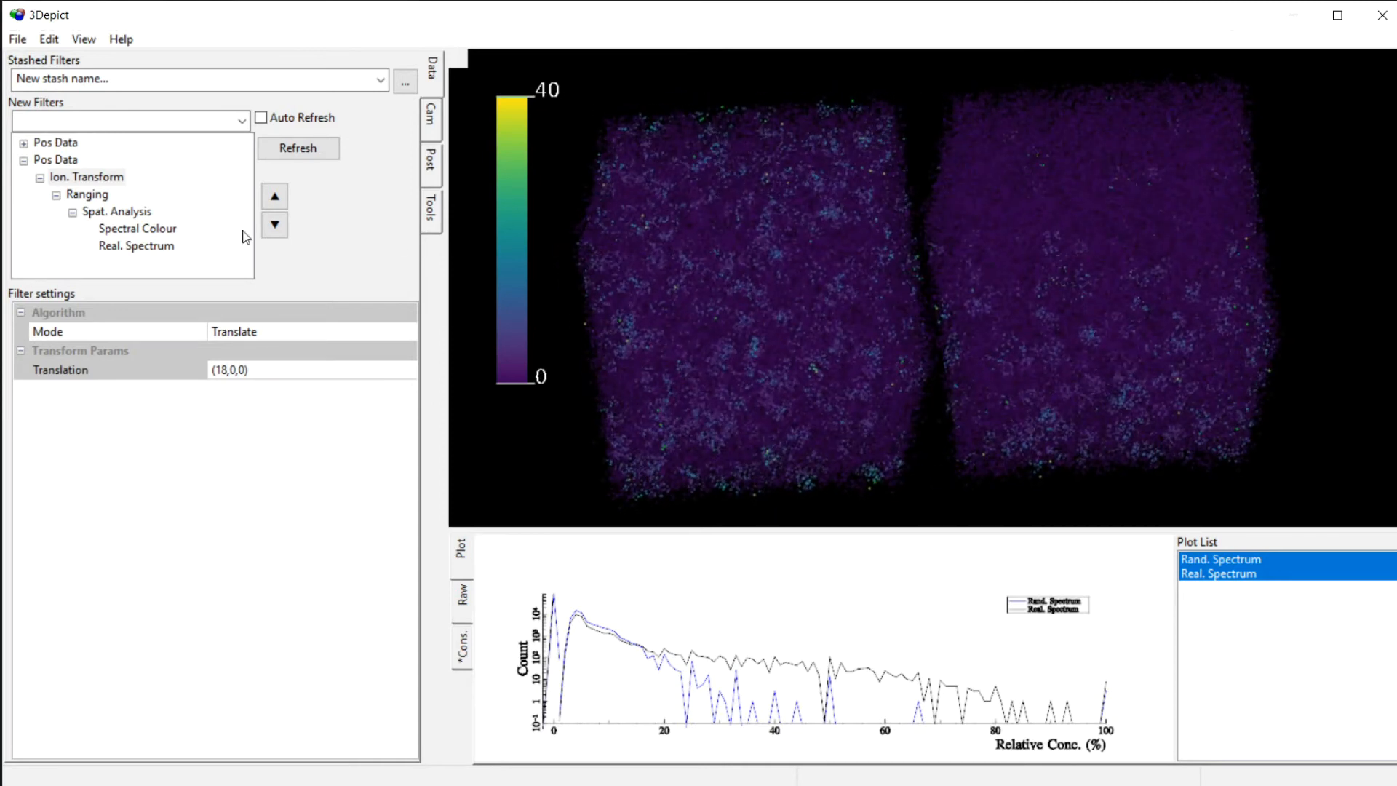
Step: Add an Ion Transform filter under the copied tree's Spat. Analysis, in Crop Value mode with a minimum value of 20
{"action": "left_click", "coordinate": [128, 255]}
{"action": "left_click", "coordinate": [128, 251]}
{"action": "left_click", "coordinate": [130, 218]}
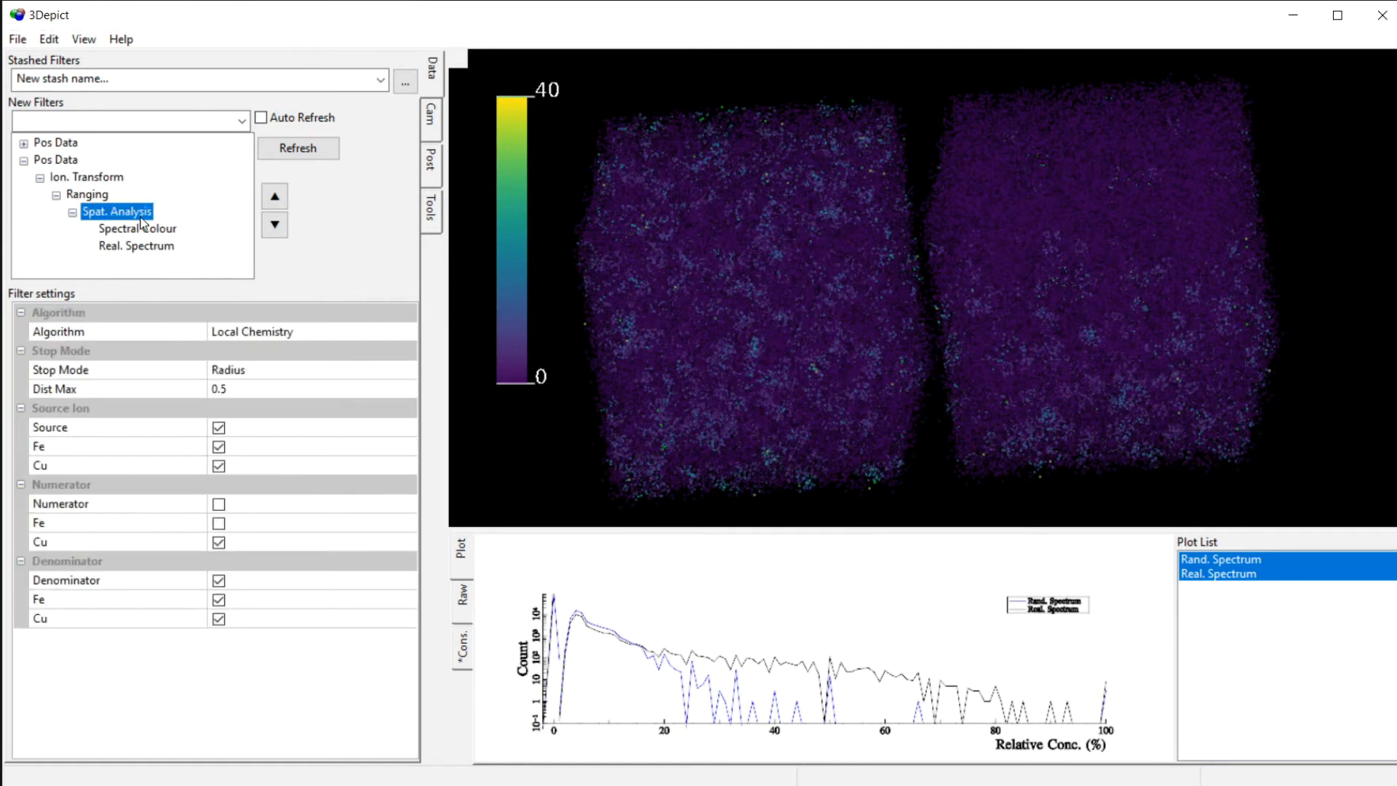
{"action": "left_click", "coordinate": [242, 120]}
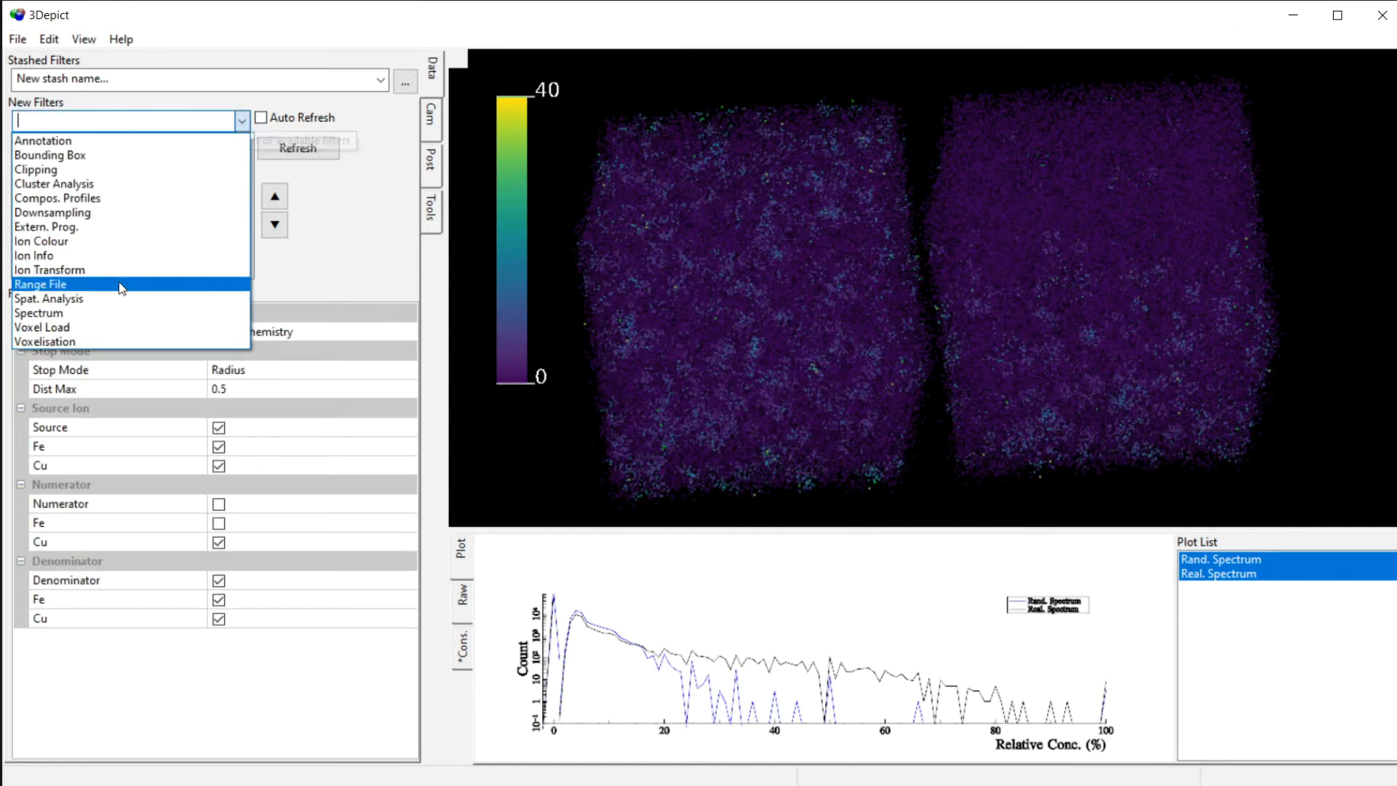
{"action": "left_click", "coordinate": [95, 272]}
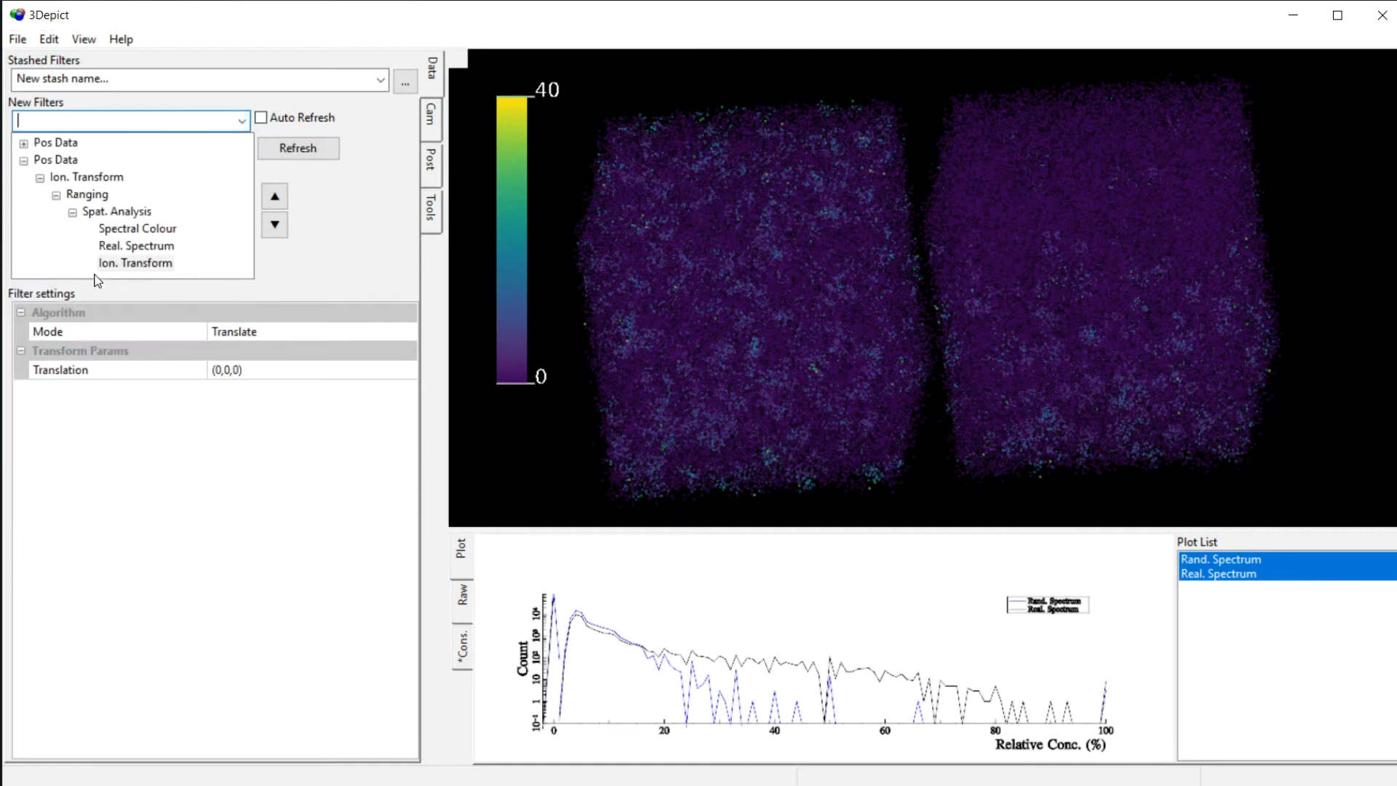
{"action": "left_click", "coordinate": [280, 331]}
{"action": "left_click", "coordinate": [279, 479]}
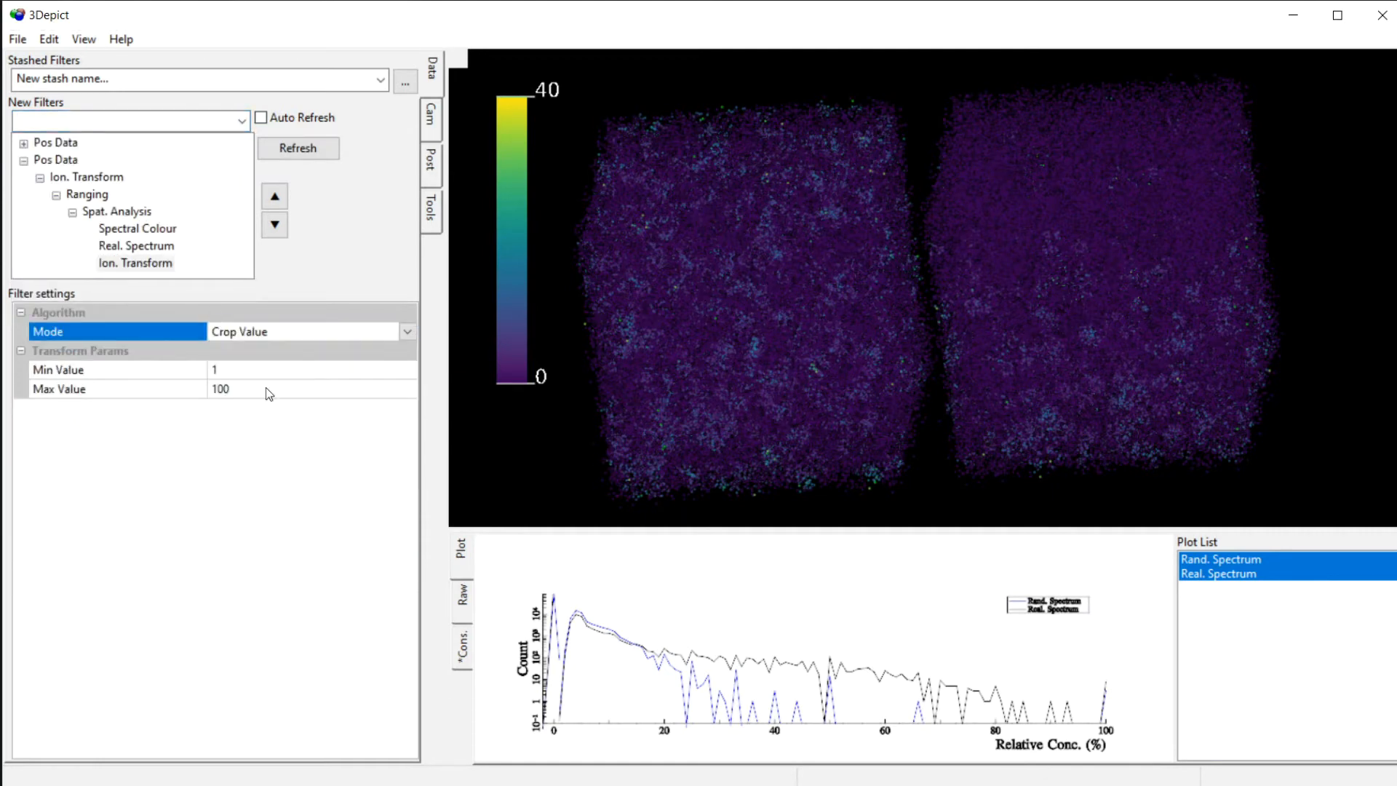
{"action": "left_click", "coordinate": [278, 369]}
{"action": "type", "text": "20"}
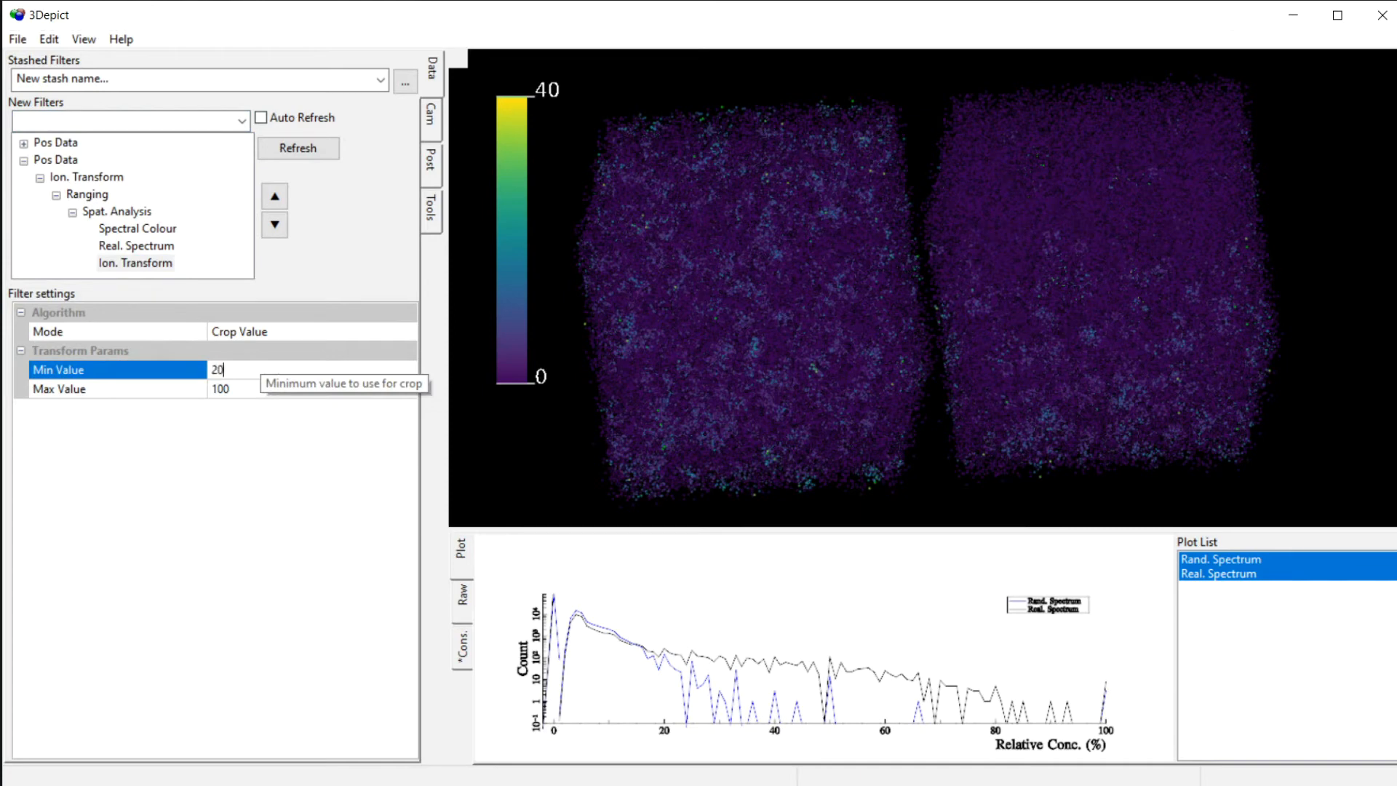
{"action": "key", "text": "Return"}
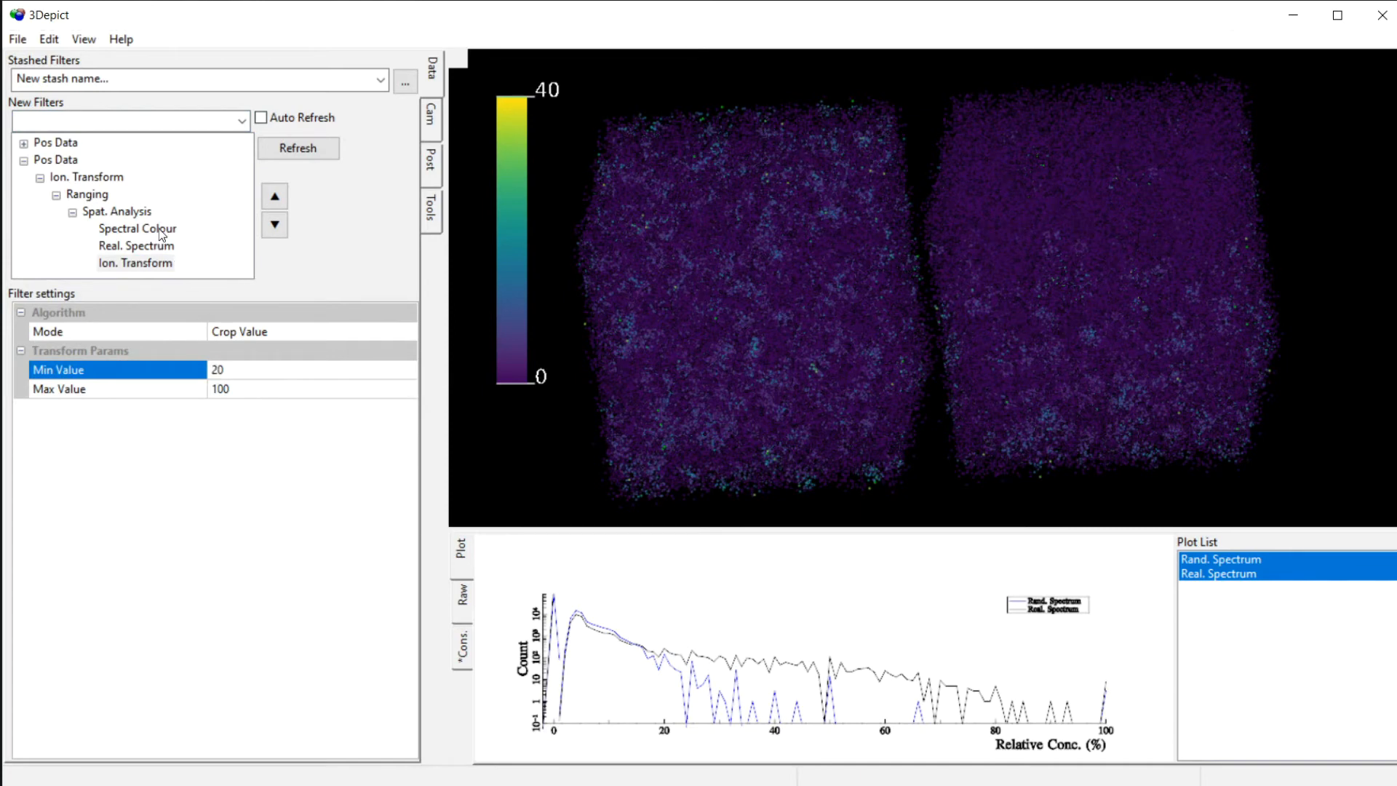
Step: Move the Spectral Colour filter beneath the Crop Value Ion Transform, refresh, and orbit the 3D view to inspect the cropped ions
{"action": "left_click", "coordinate": [160, 229]}
{"action": "key", "text": "Down"}
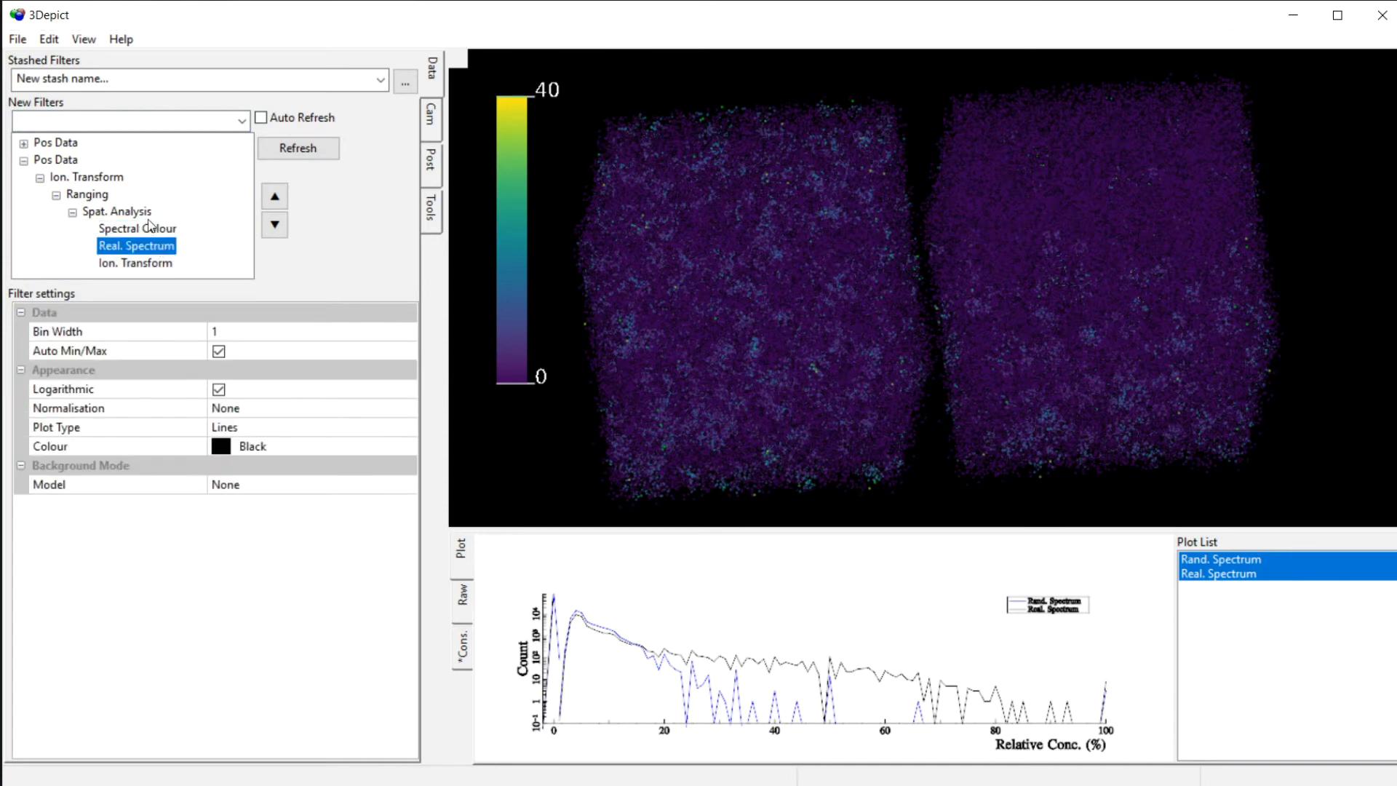
{"action": "left_click_drag", "start_coordinate": [156, 231], "coordinate": [163, 263]}
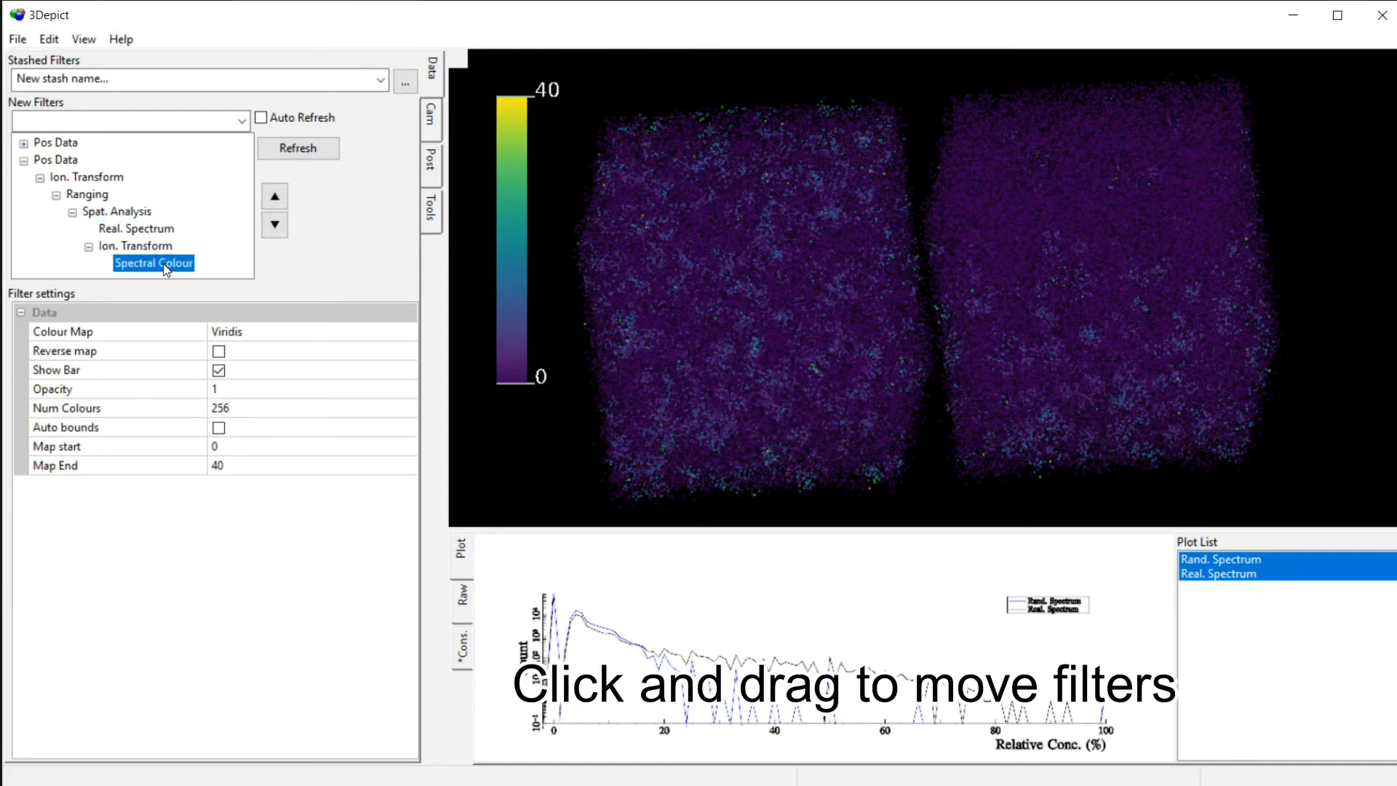
{"action": "left_click", "coordinate": [304, 155]}
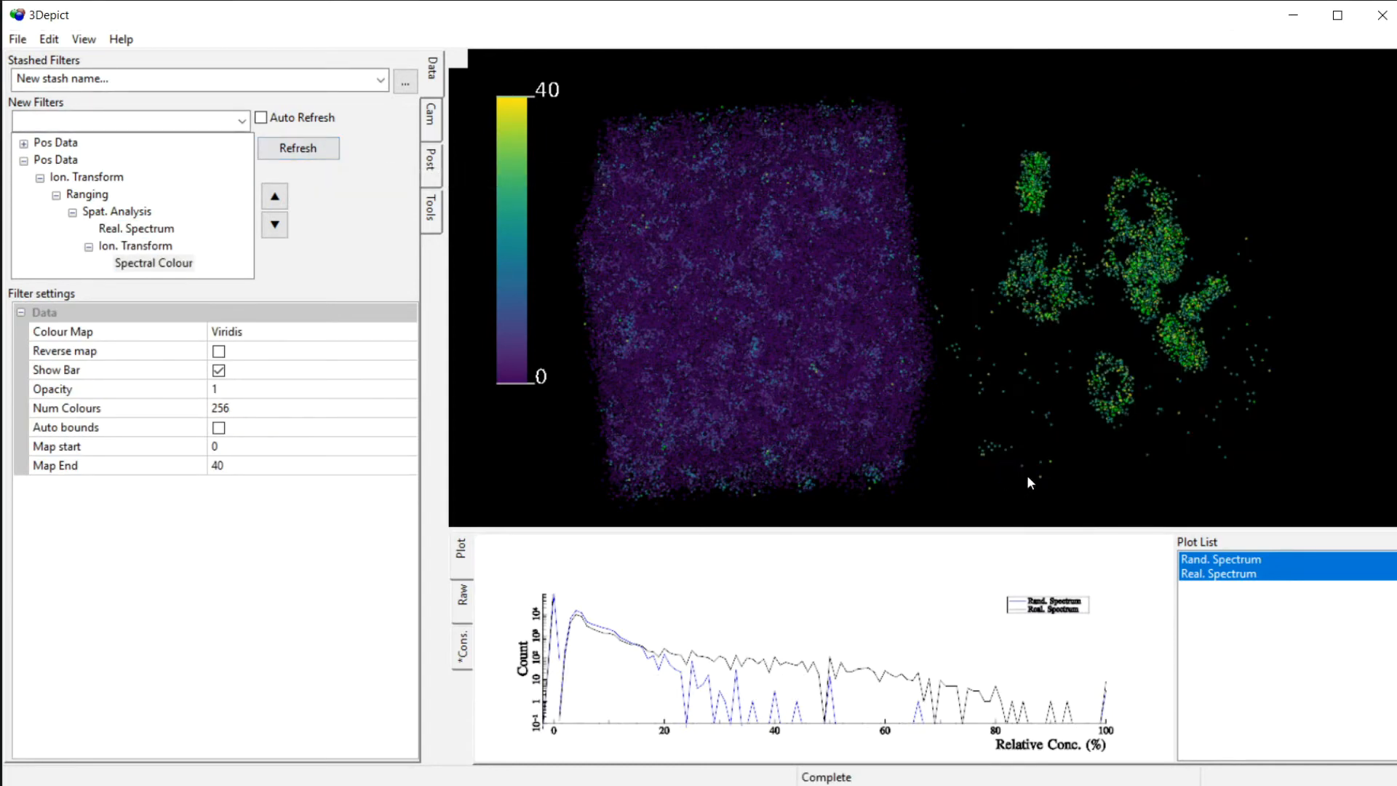
{"action": "left_click_drag", "start_coordinate": [931, 426], "coordinate": [901, 473]}
{"action": "left_click_drag", "start_coordinate": [1151, 87], "coordinate": [873, 284]}
Step: Lower the Ion Transform crop's minimum value to 10, refresh, and examine the cropped point cloud from several angles
{"action": "left_click", "coordinate": [135, 246]}
{"action": "left_click", "coordinate": [232, 370]}
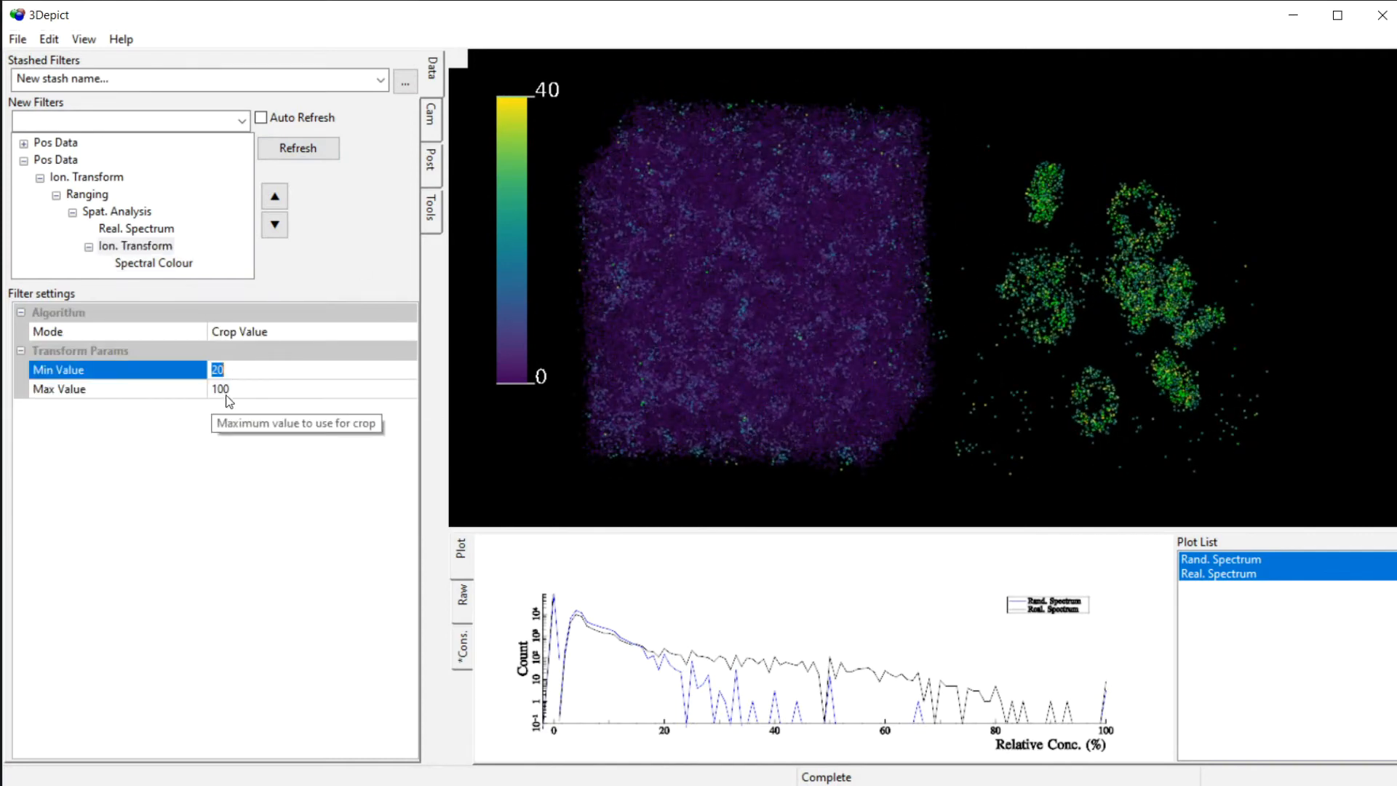
{"action": "left_click", "coordinate": [323, 149]}
{"action": "left_click_drag", "start_coordinate": [851, 432], "coordinate": [1048, 275]}
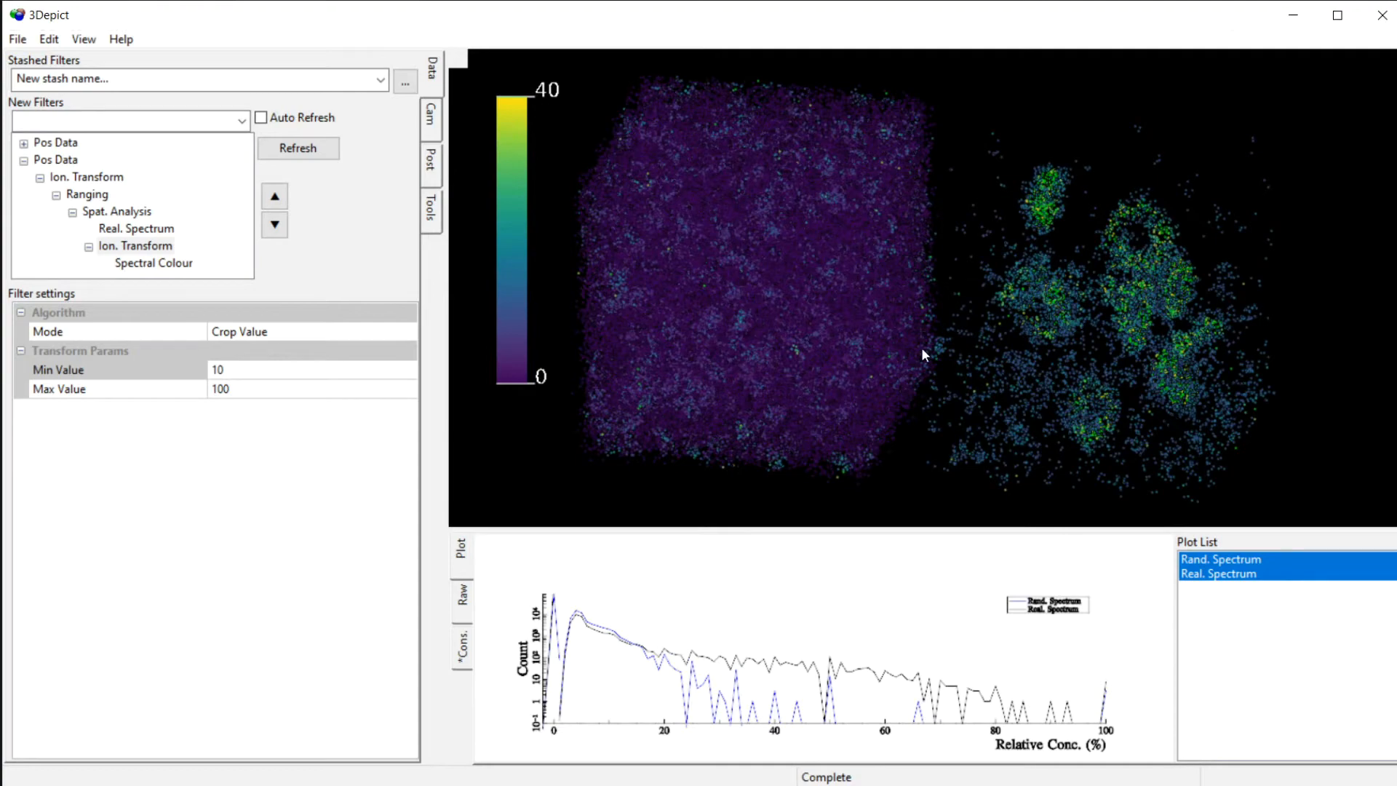
{"action": "left_click_drag", "start_coordinate": [1036, 413], "coordinate": [1236, 268]}
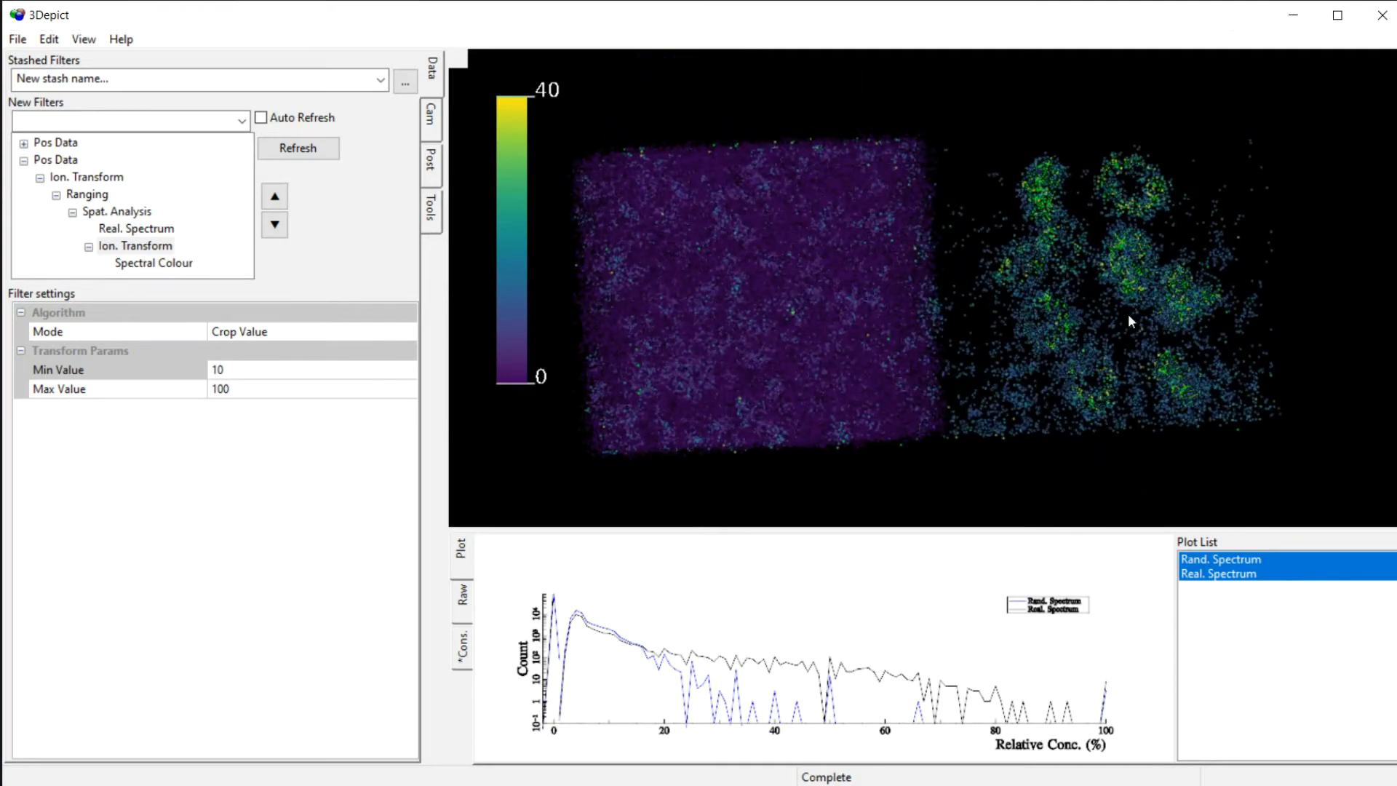
{"action": "left_click_drag", "start_coordinate": [1067, 277], "coordinate": [1076, 162]}
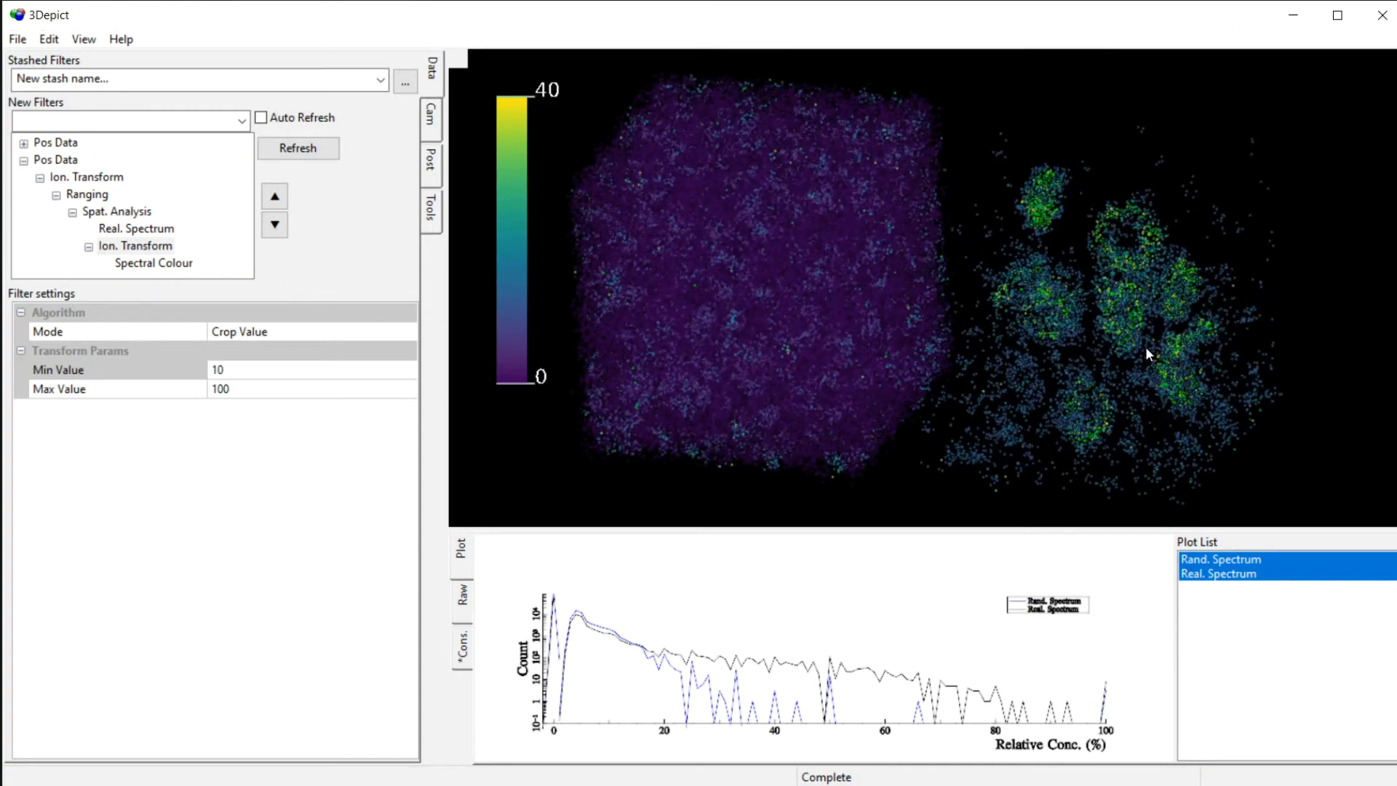
{"action": "left_click_drag", "start_coordinate": [1146, 354], "coordinate": [728, 327]}
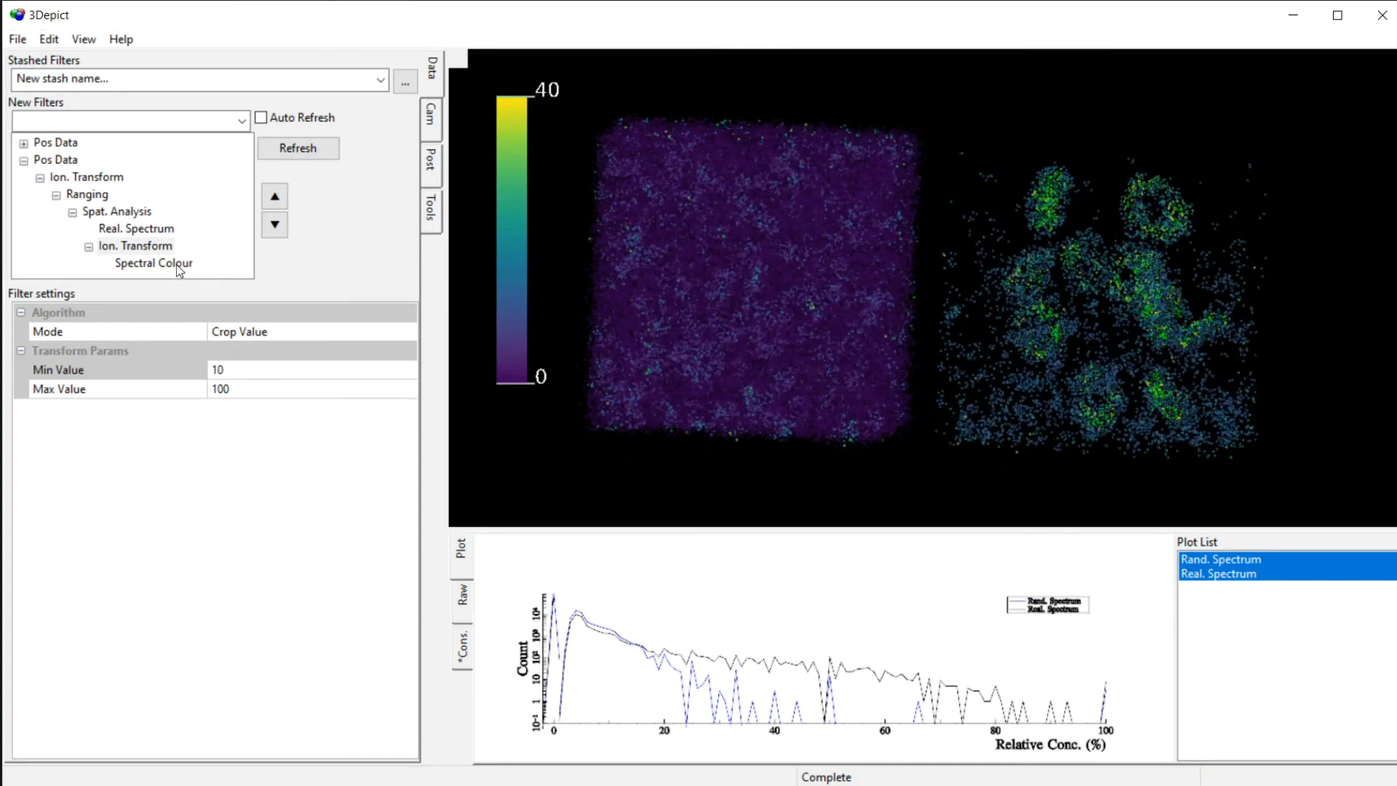
Step: Move Spectral Colour back directly under Spat. Analysis and delete the Crop Value Ion Transform filter
{"action": "left_click", "coordinate": [148, 244]}
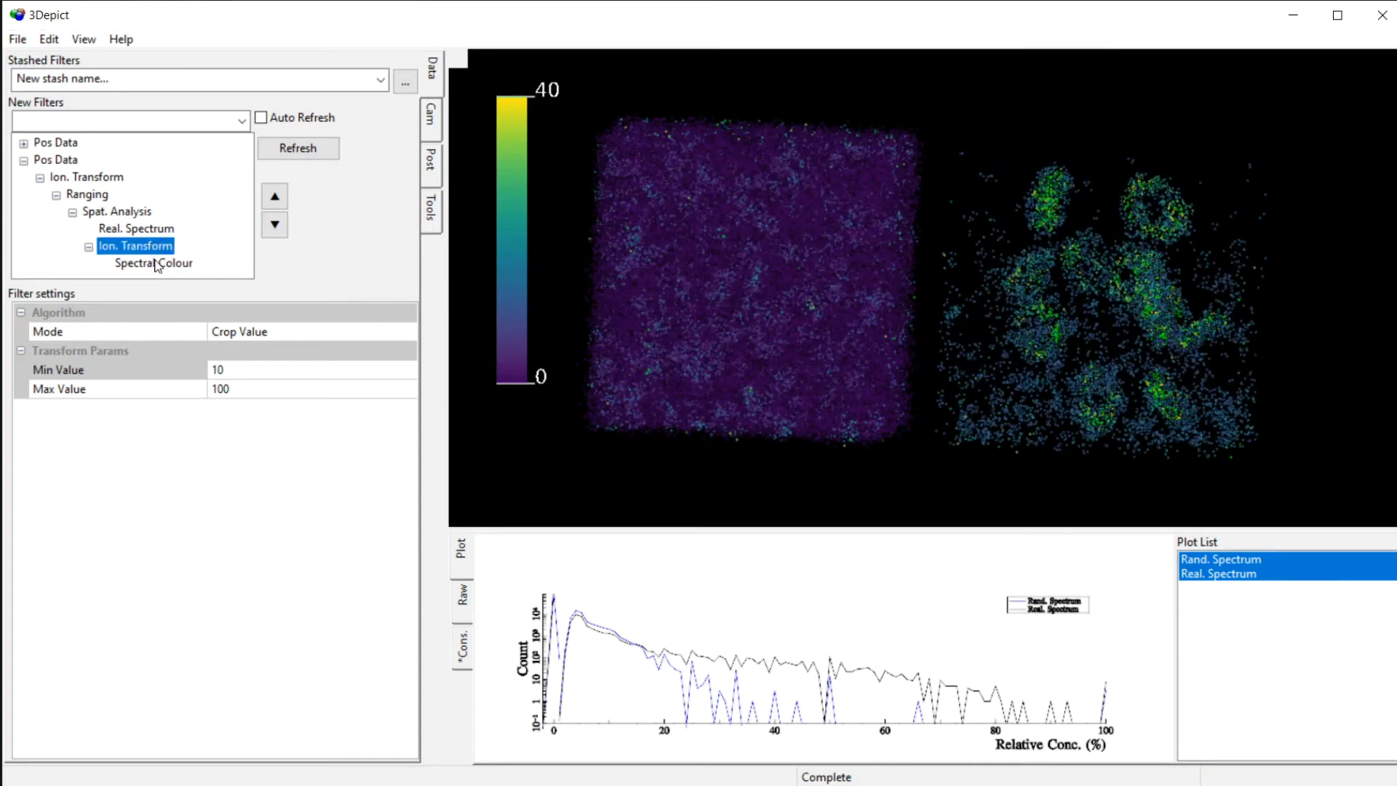
{"action": "left_click_drag", "start_coordinate": [152, 263], "coordinate": [145, 214]}
{"action": "key", "text": "Delete"}
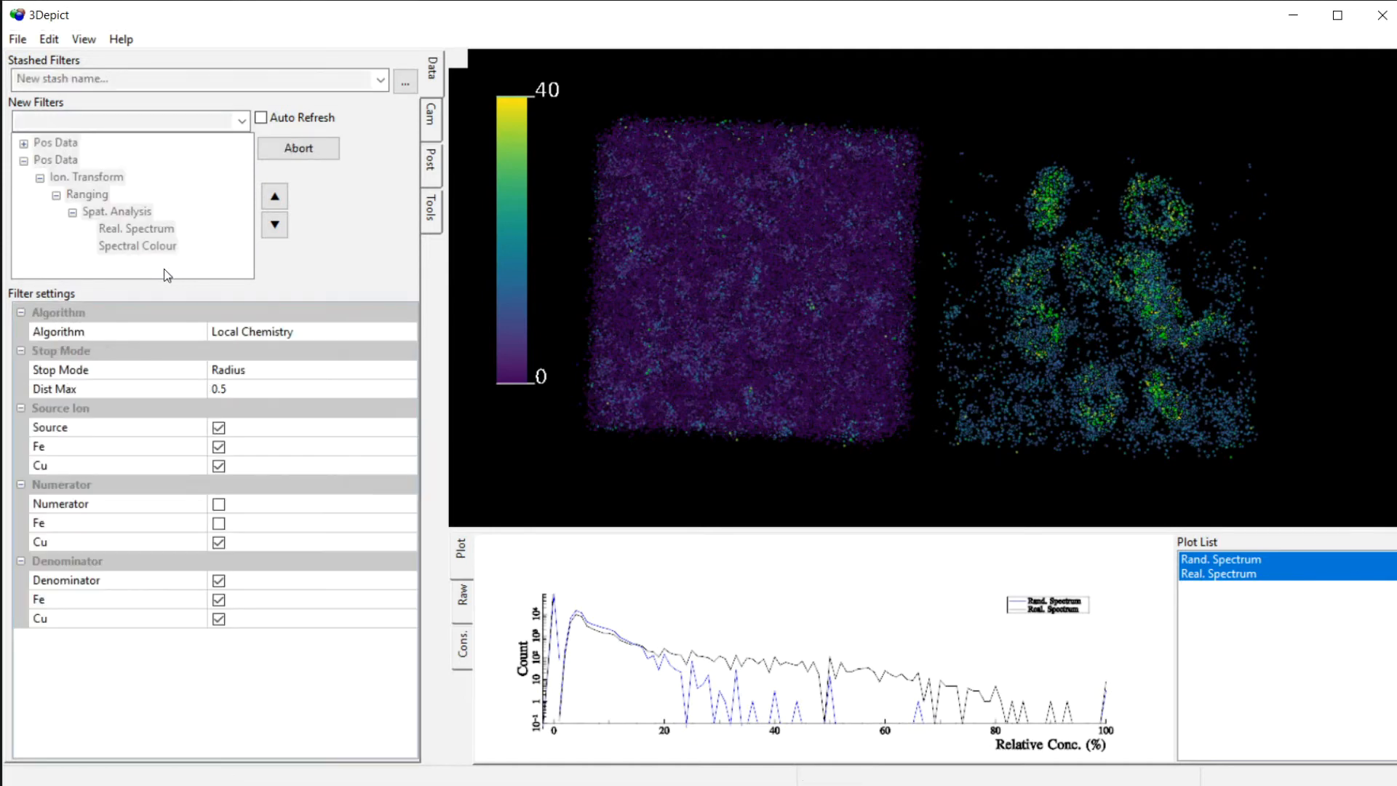
{"action": "left_click_drag", "start_coordinate": [725, 334], "coordinate": [945, 393]}
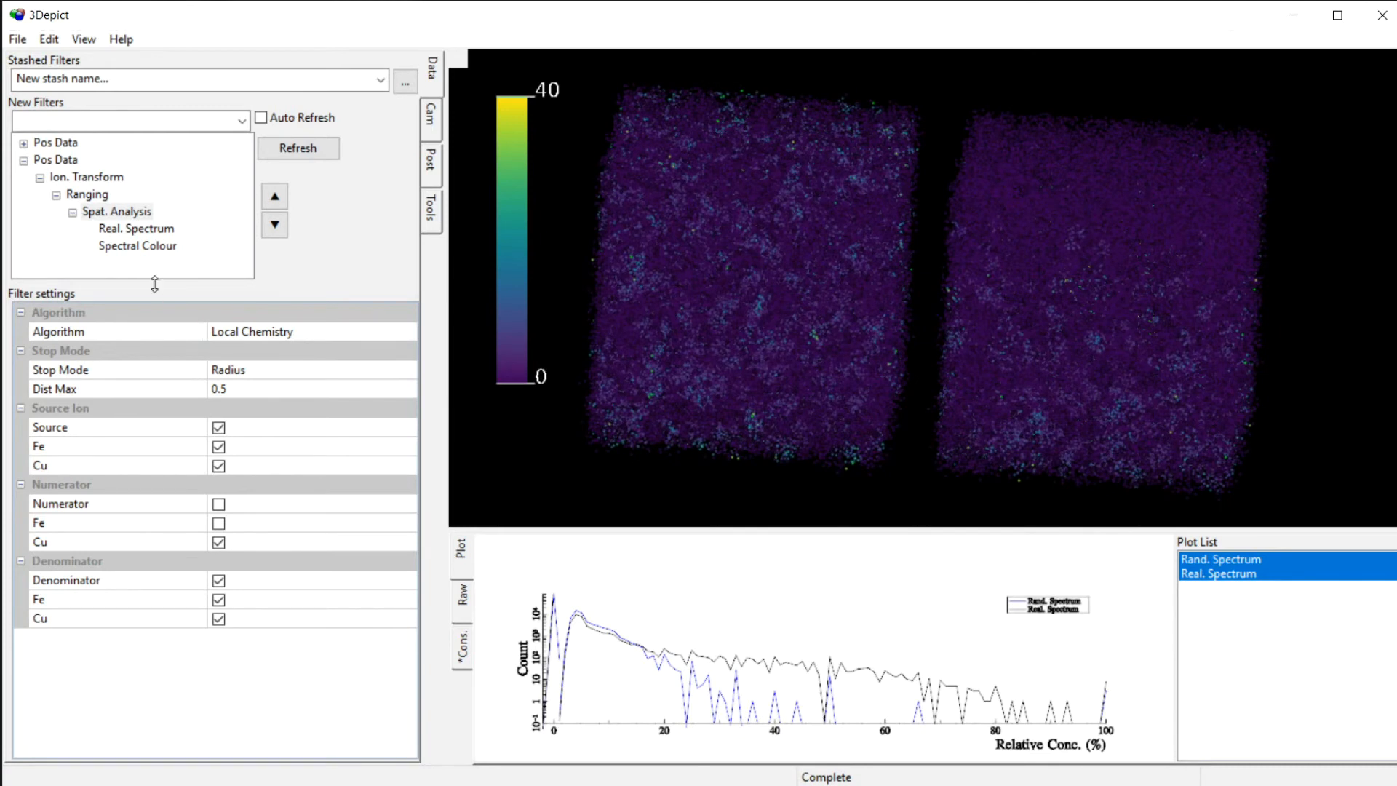
Step: Set up a Pos data export of selected data, adding all ion data from the second tree's Spectral Colour filter to the selection
{"action": "left_click", "coordinate": [151, 231]}
{"action": "left_click", "coordinate": [17, 38]}
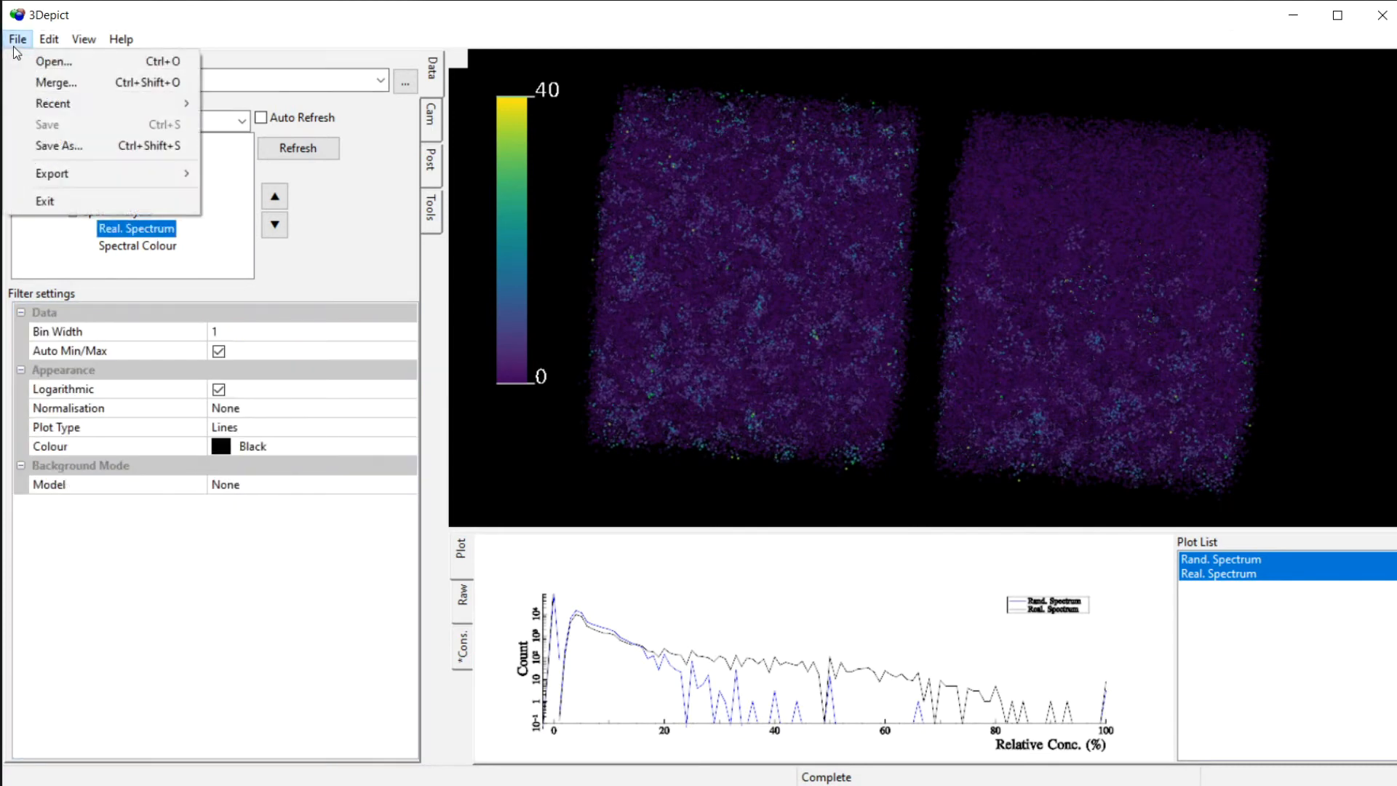
{"action": "mouse_move", "coordinate": [59, 173]}
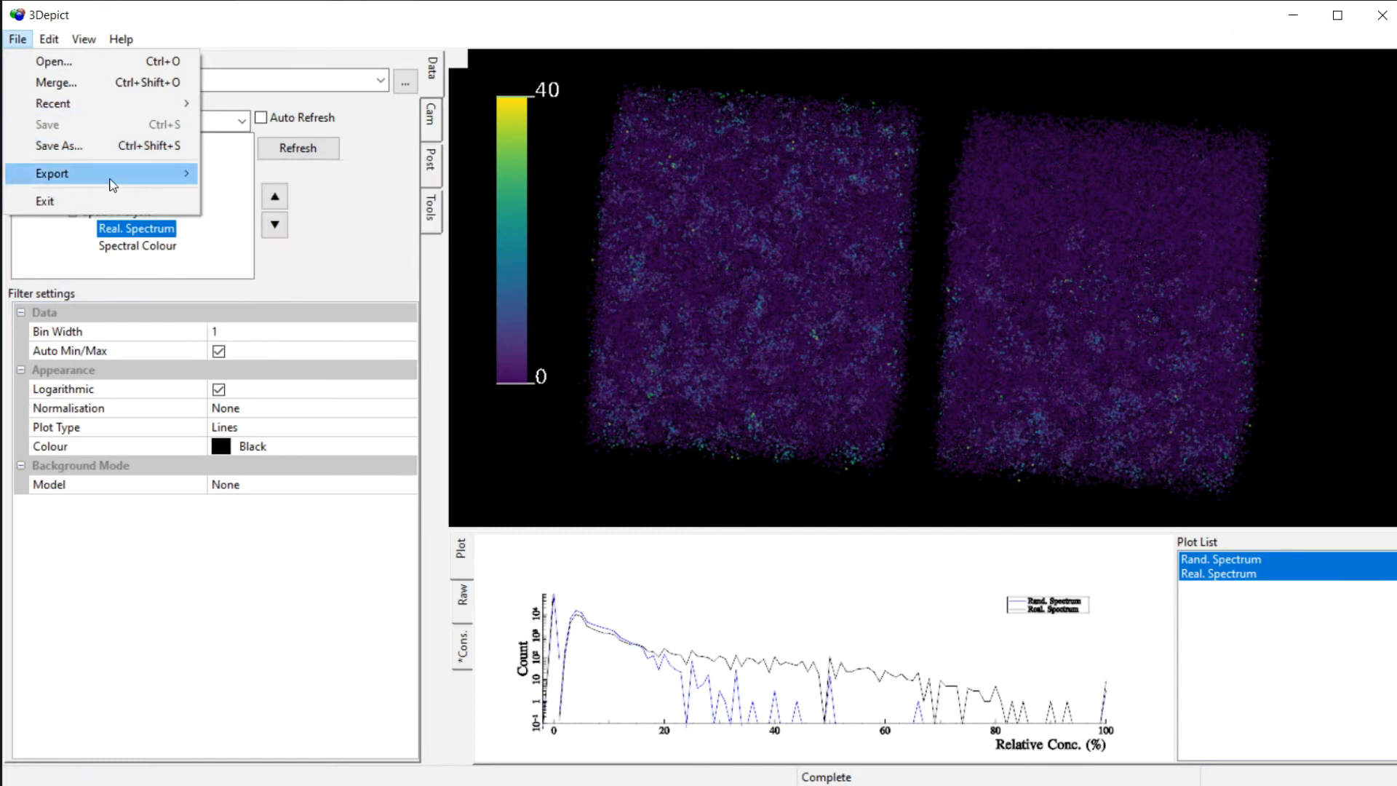
{"action": "mouse_move", "coordinate": [113, 182]}
{"action": "left_click", "coordinate": [276, 218]}
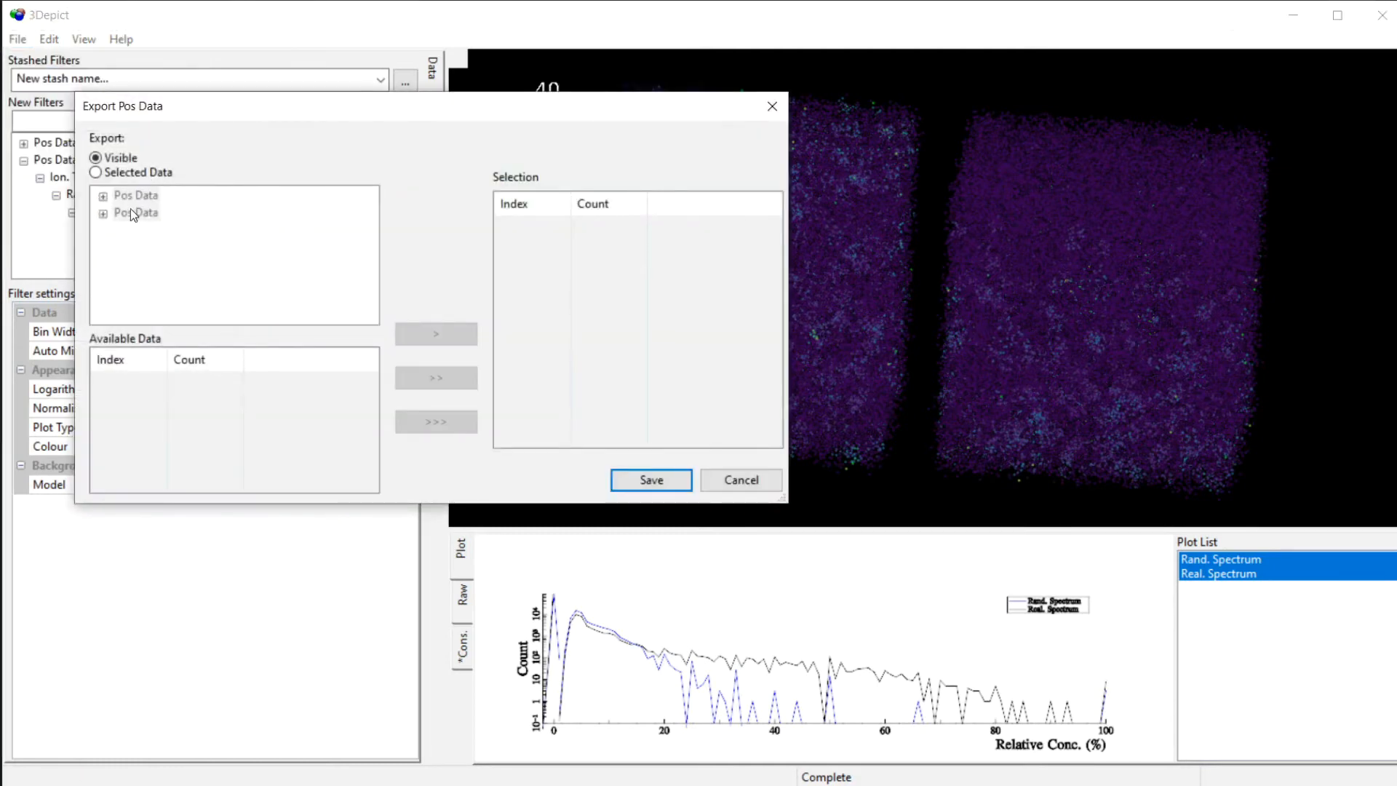
{"action": "left_click", "coordinate": [122, 174]}
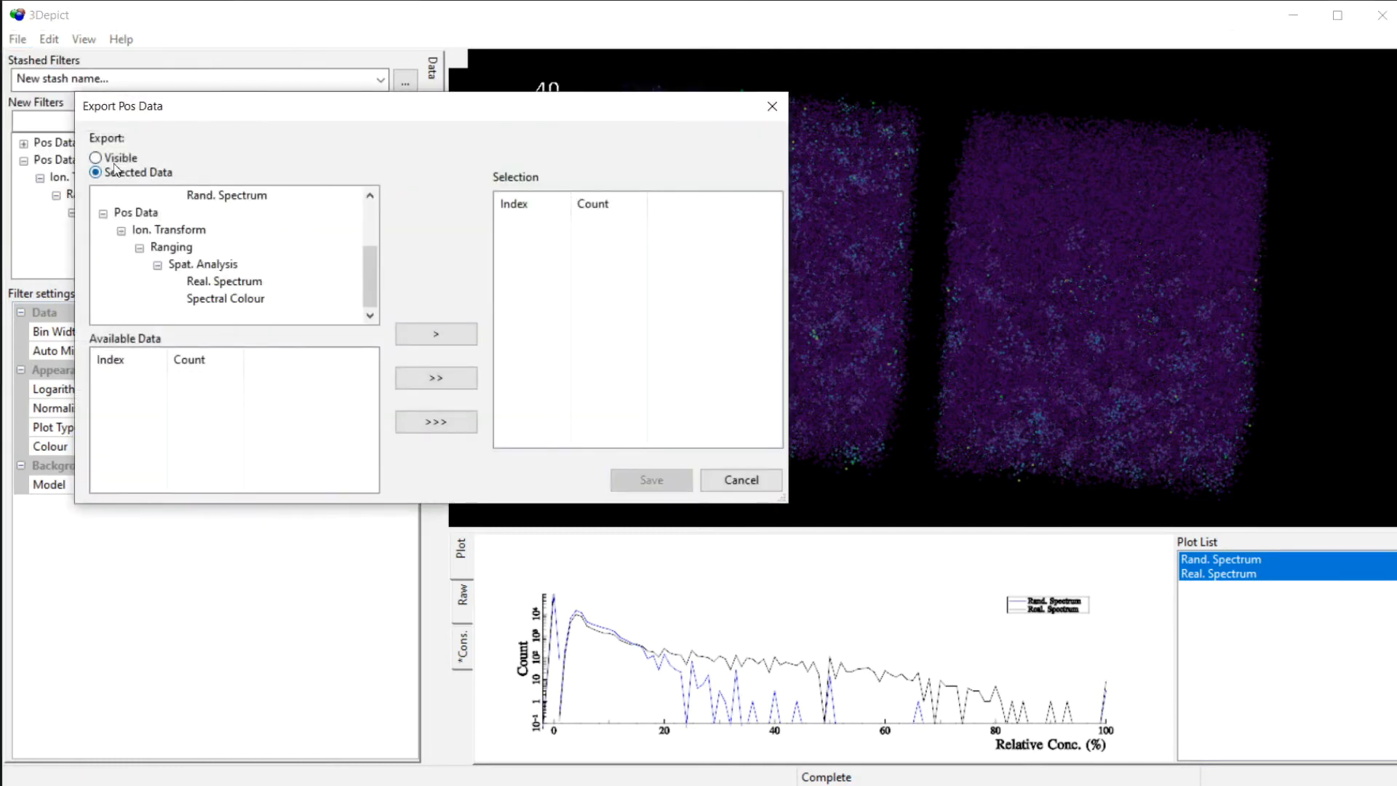
{"action": "left_click_drag", "start_coordinate": [374, 277], "coordinate": [274, 172]}
{"action": "left_click", "coordinate": [231, 298]}
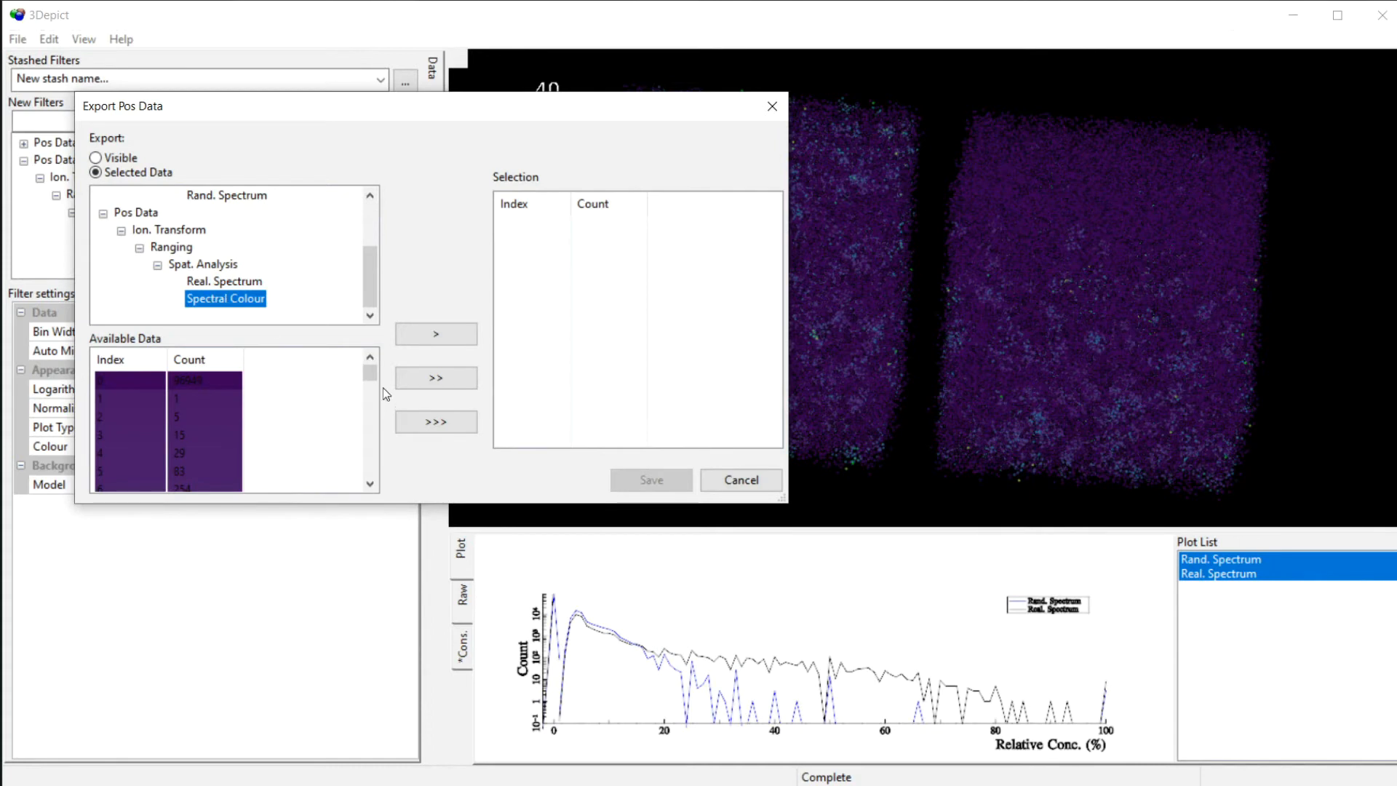
{"action": "left_click_drag", "start_coordinate": [369, 372], "coordinate": [369, 480]}
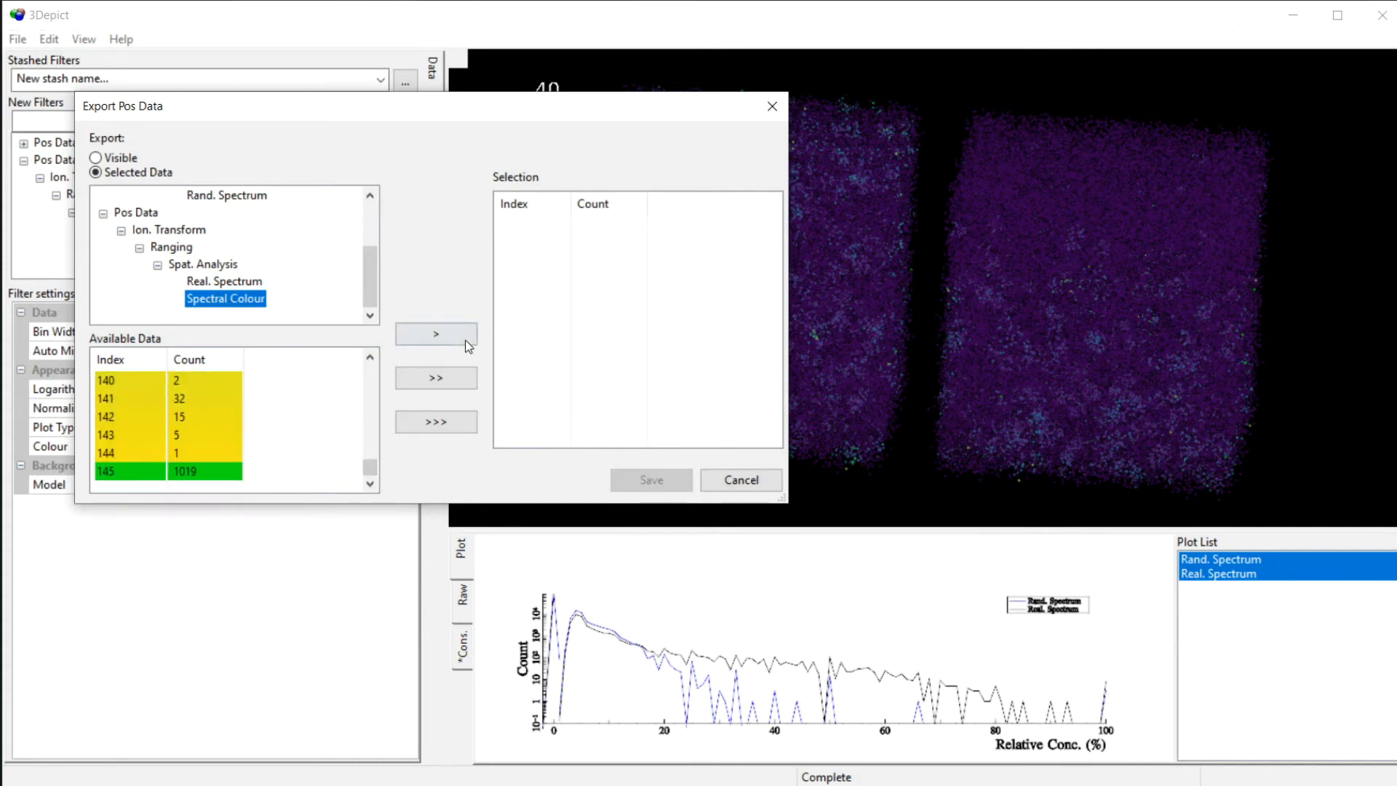
{"action": "left_click", "coordinate": [445, 378]}
{"action": "left_click", "coordinate": [777, 397]}
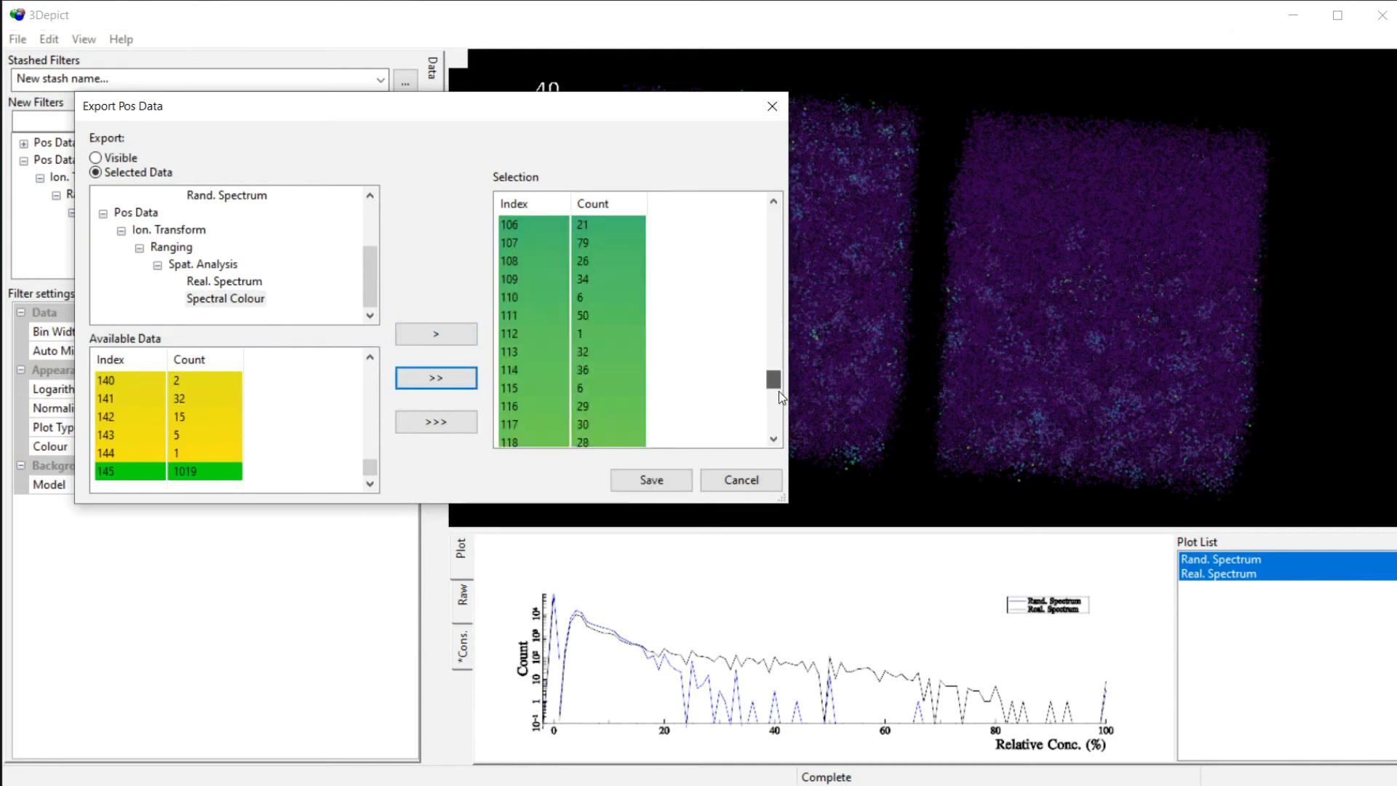
{"action": "left_click_drag", "start_coordinate": [778, 391], "coordinate": [774, 226]}
Step: Save the selected ions as the POS file torus_0.5_Cu_conc in the threedepict folder
{"action": "left_click", "coordinate": [658, 482]}
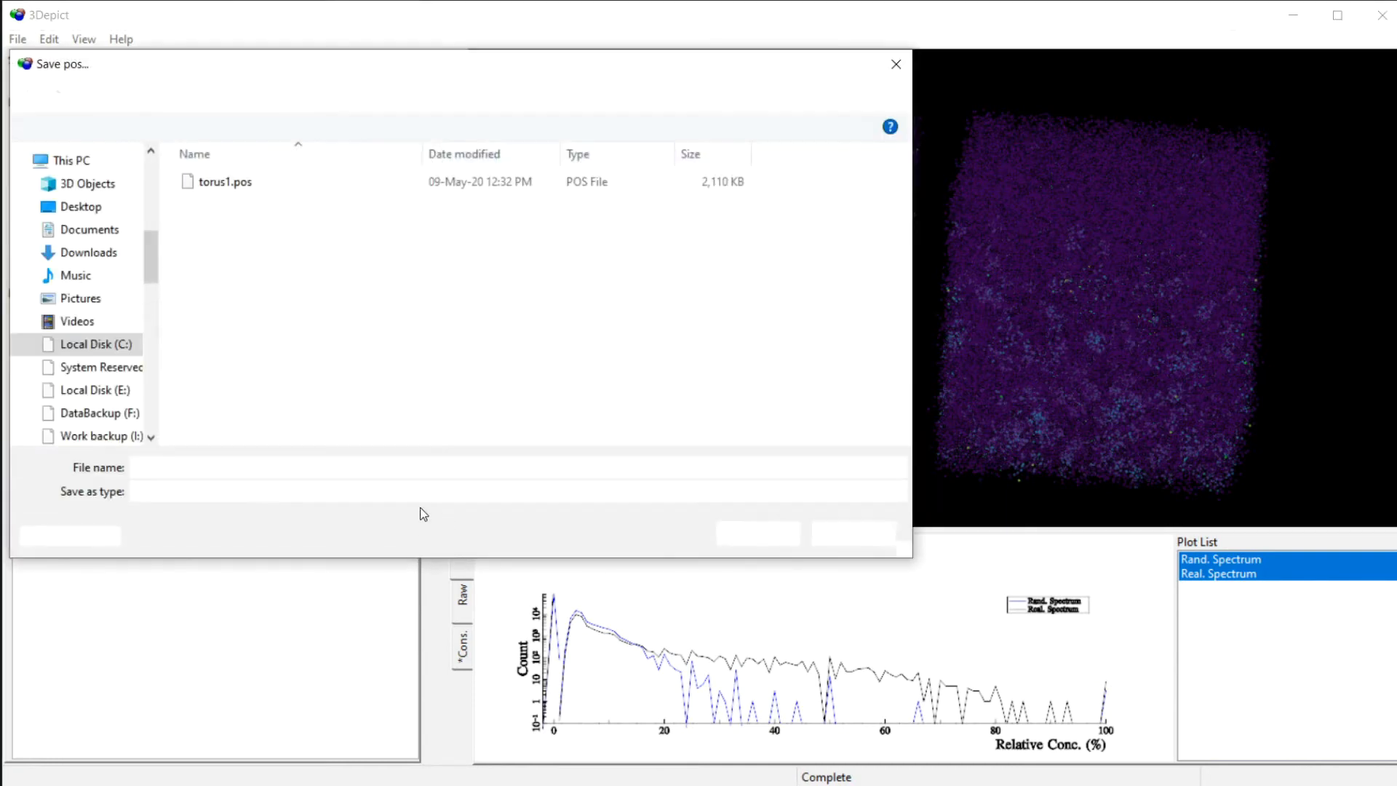
{"action": "type", "text": "to"}
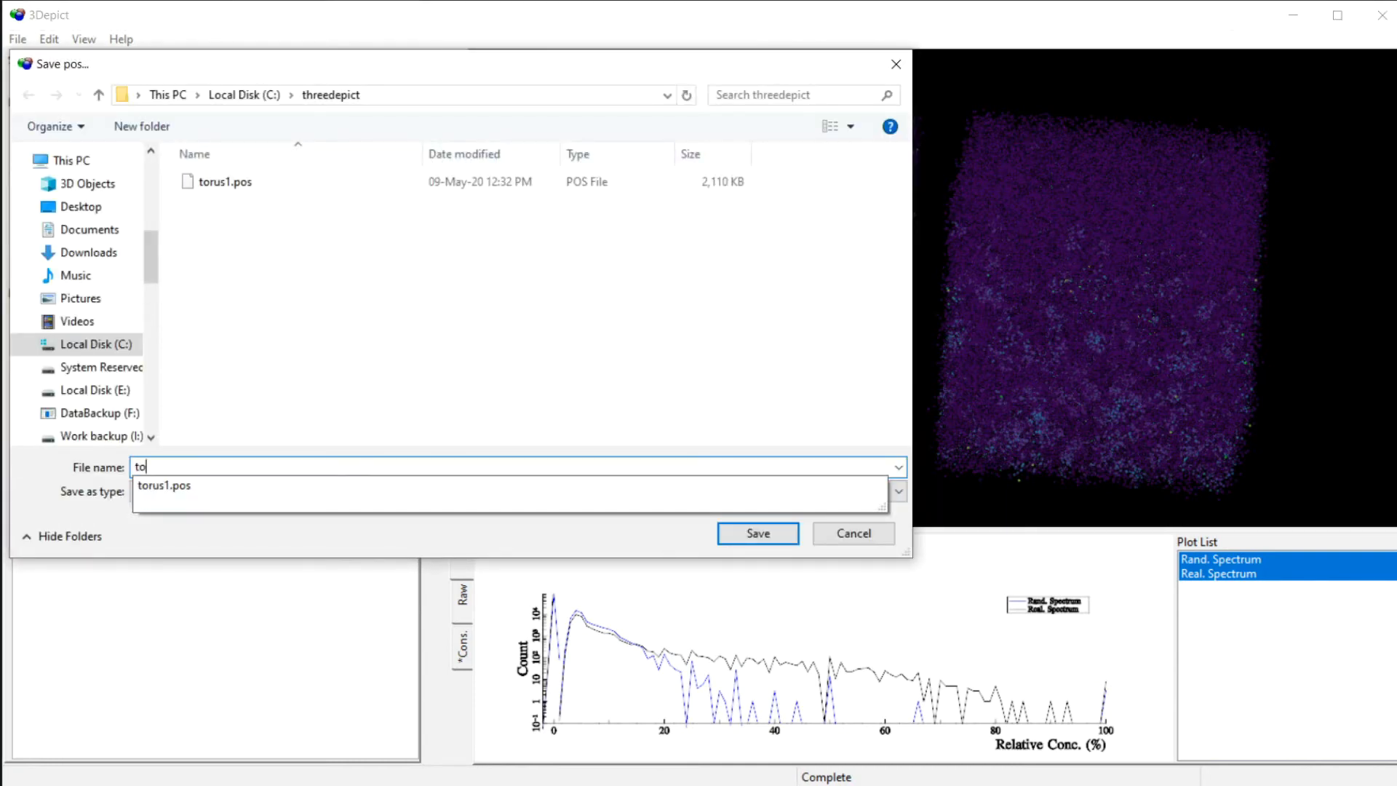
{"action": "type", "text": "rus_0.5_Cu_conc"}
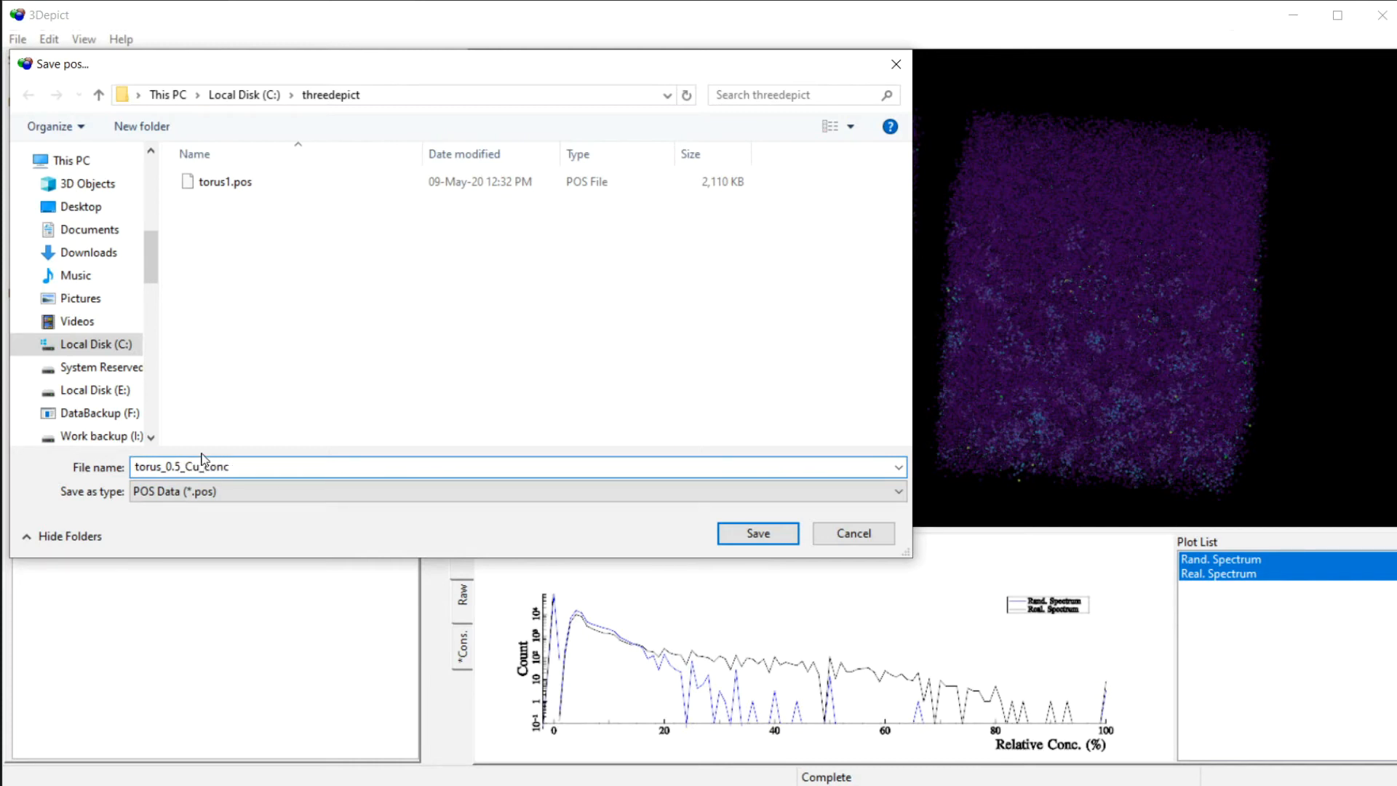
{"action": "left_click_drag", "start_coordinate": [245, 467], "coordinate": [94, 454]}
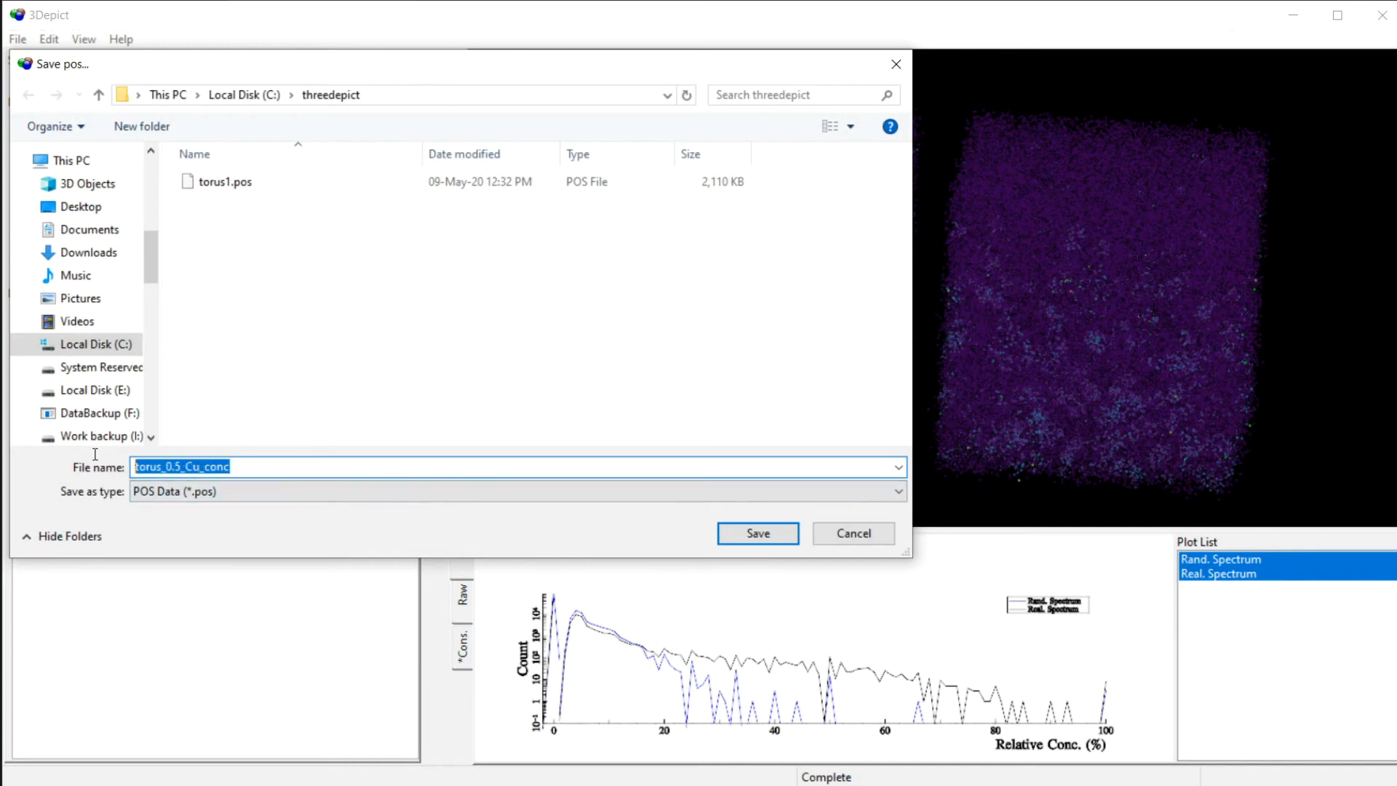
{"action": "left_click", "coordinate": [266, 460]}
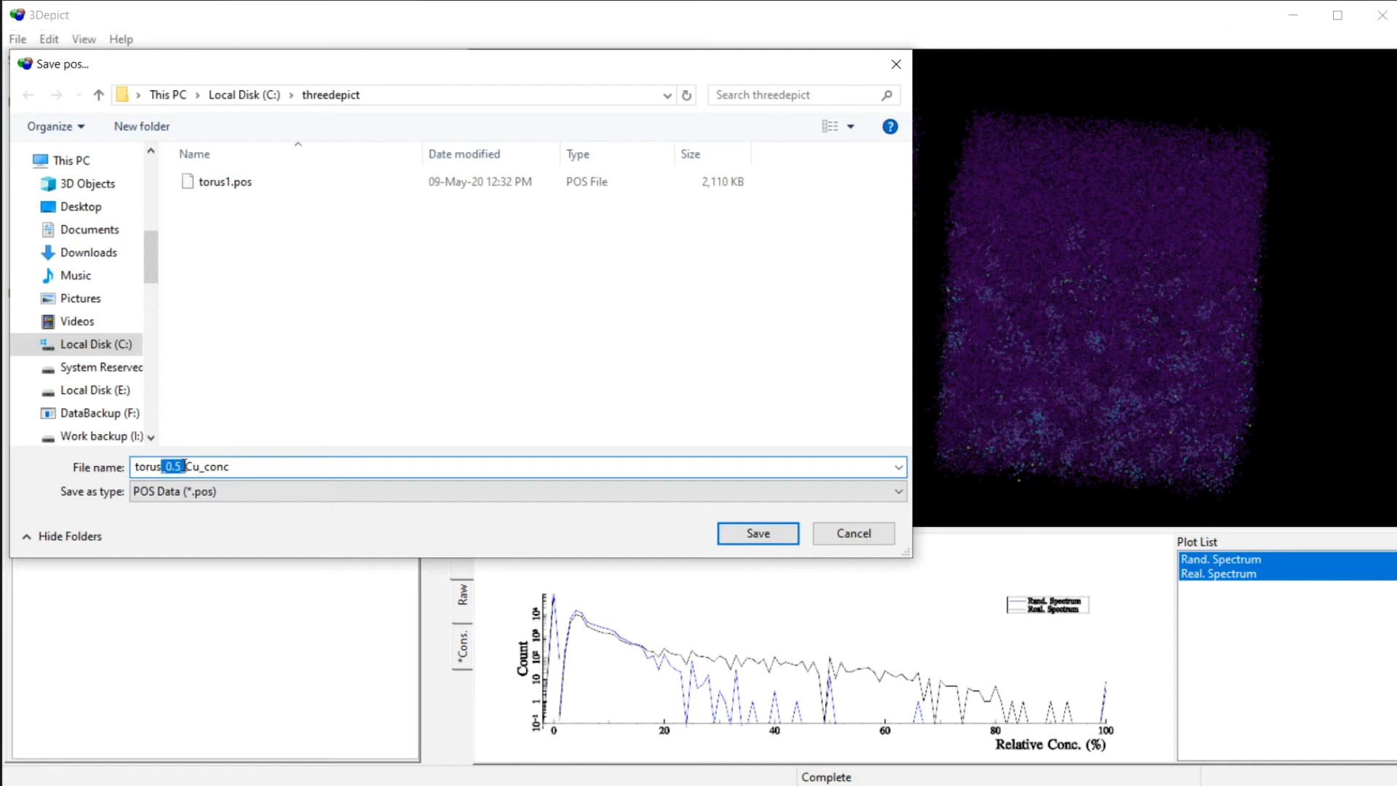
{"action": "left_click", "coordinate": [202, 466]}
{"action": "left_click", "coordinate": [758, 533]}
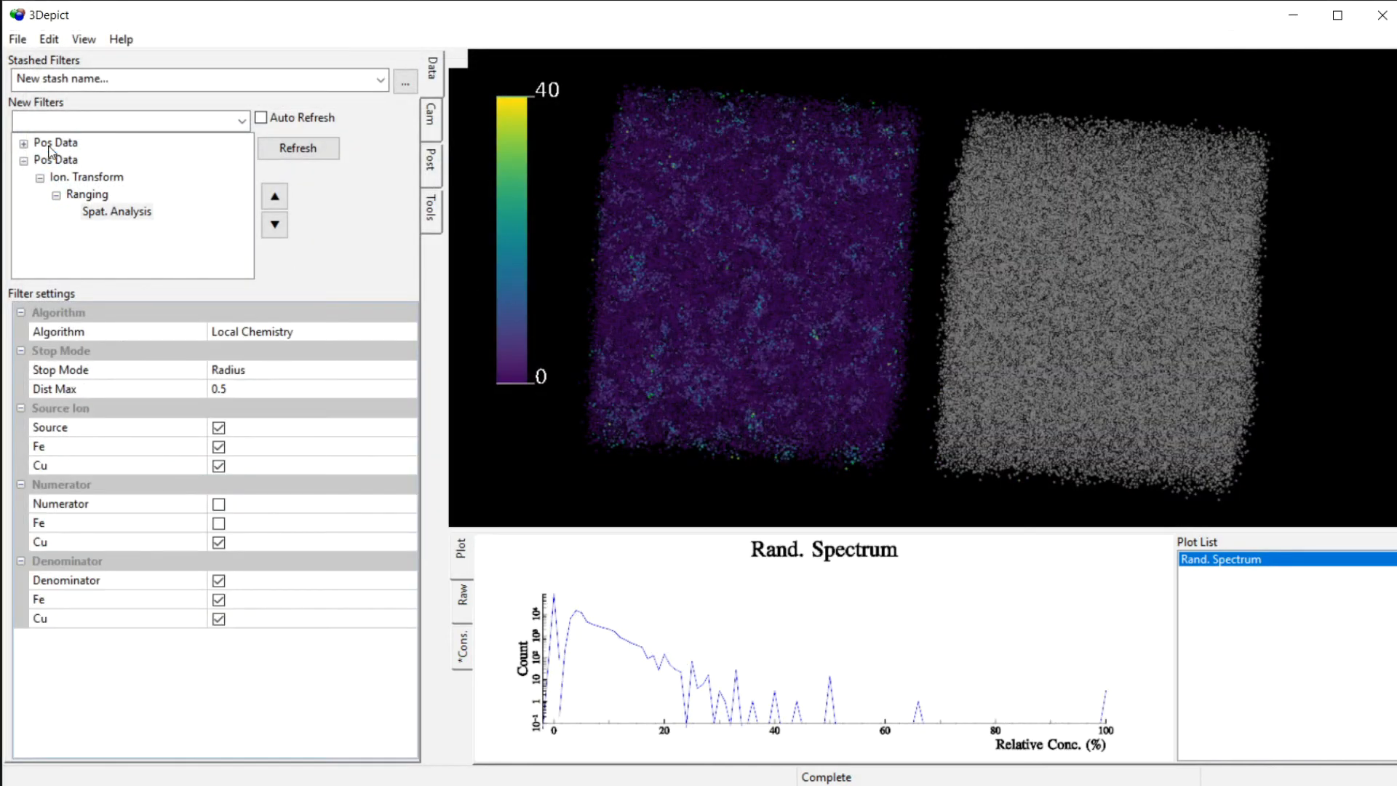
Step: Delete the first Pos Data tree, which holds the shuffled data, and expand the remaining Pos Data tree
{"action": "left_click", "coordinate": [50, 145]}
{"action": "key", "text": "Delete"}
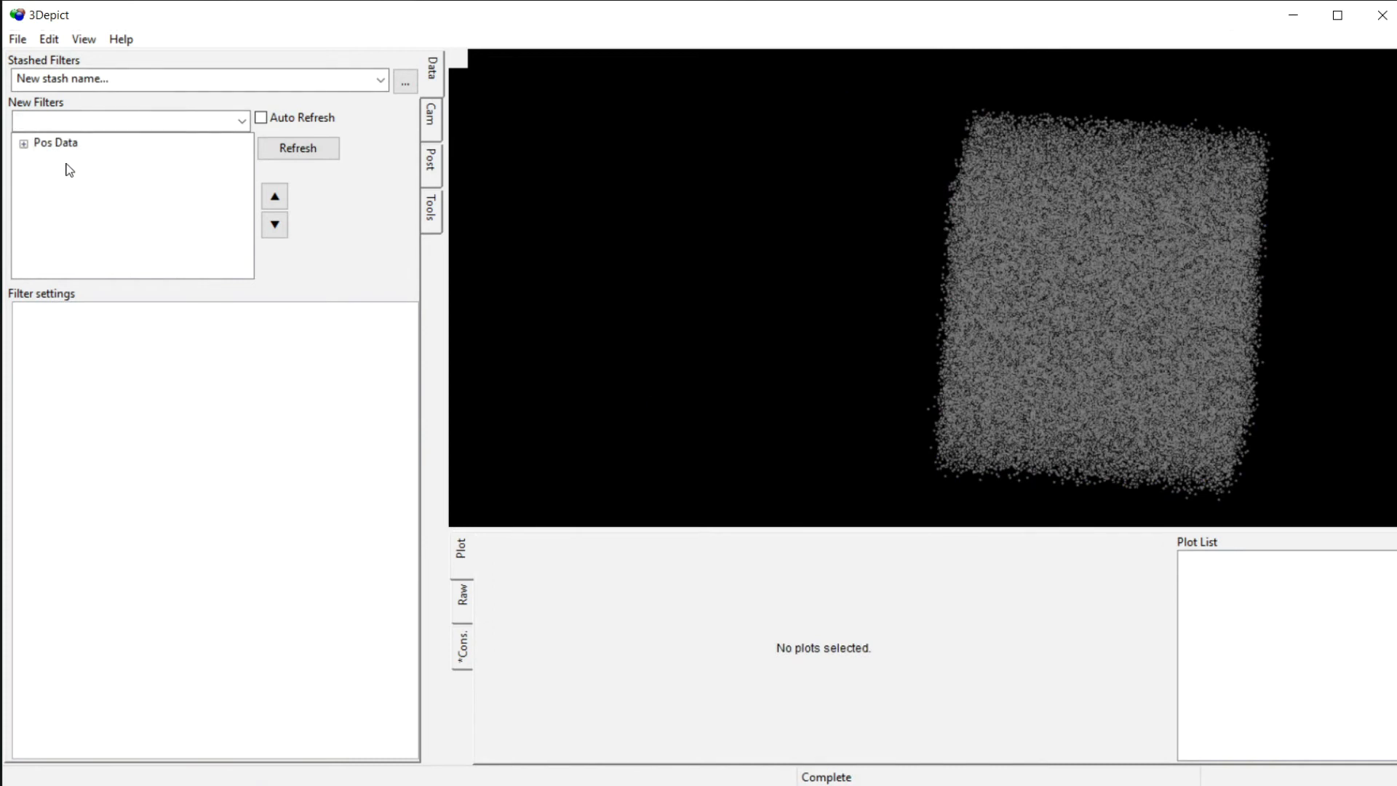
{"action": "left_click", "coordinate": [24, 144]}
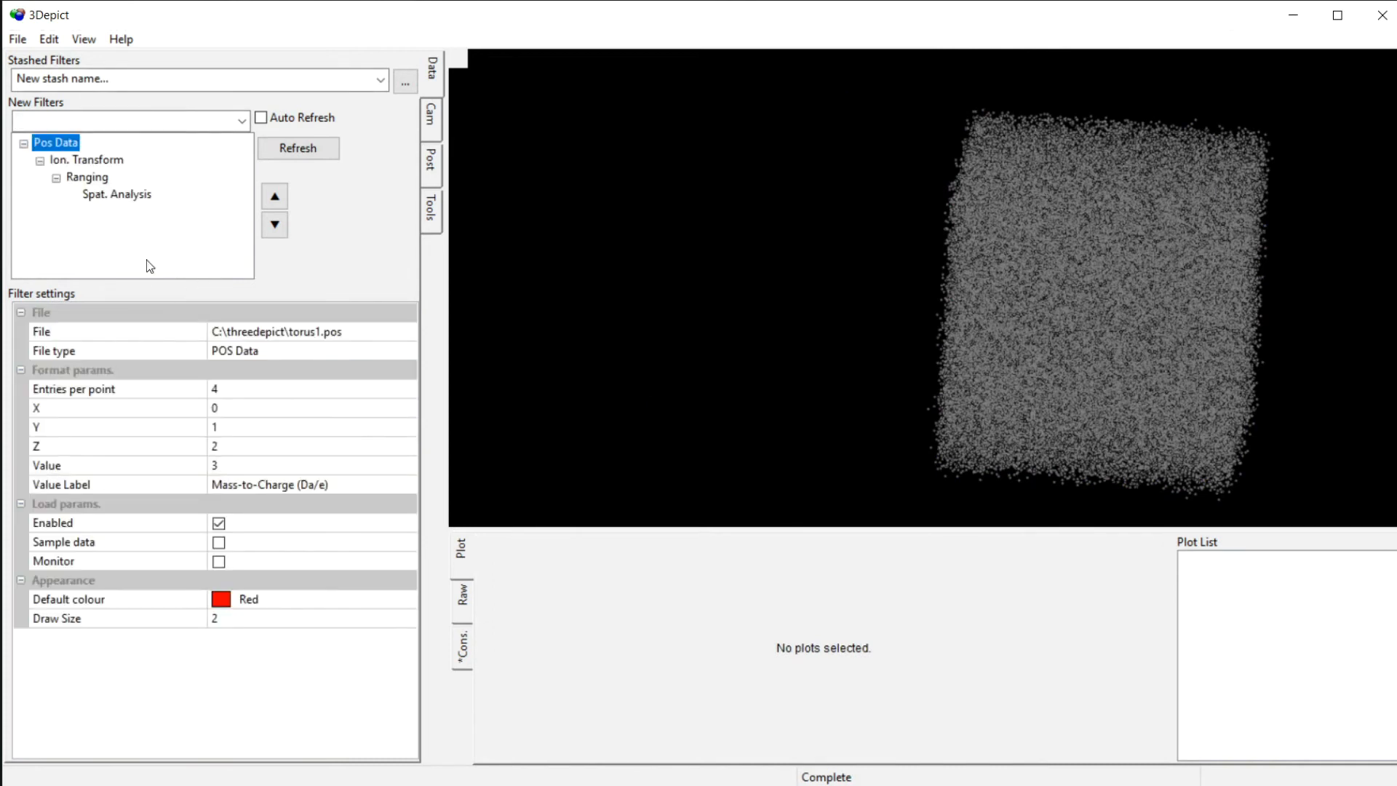
Step: Change the remaining tree's Spat. Analysis algorithm to Local Chem. Filter
{"action": "left_click", "coordinate": [102, 161]}
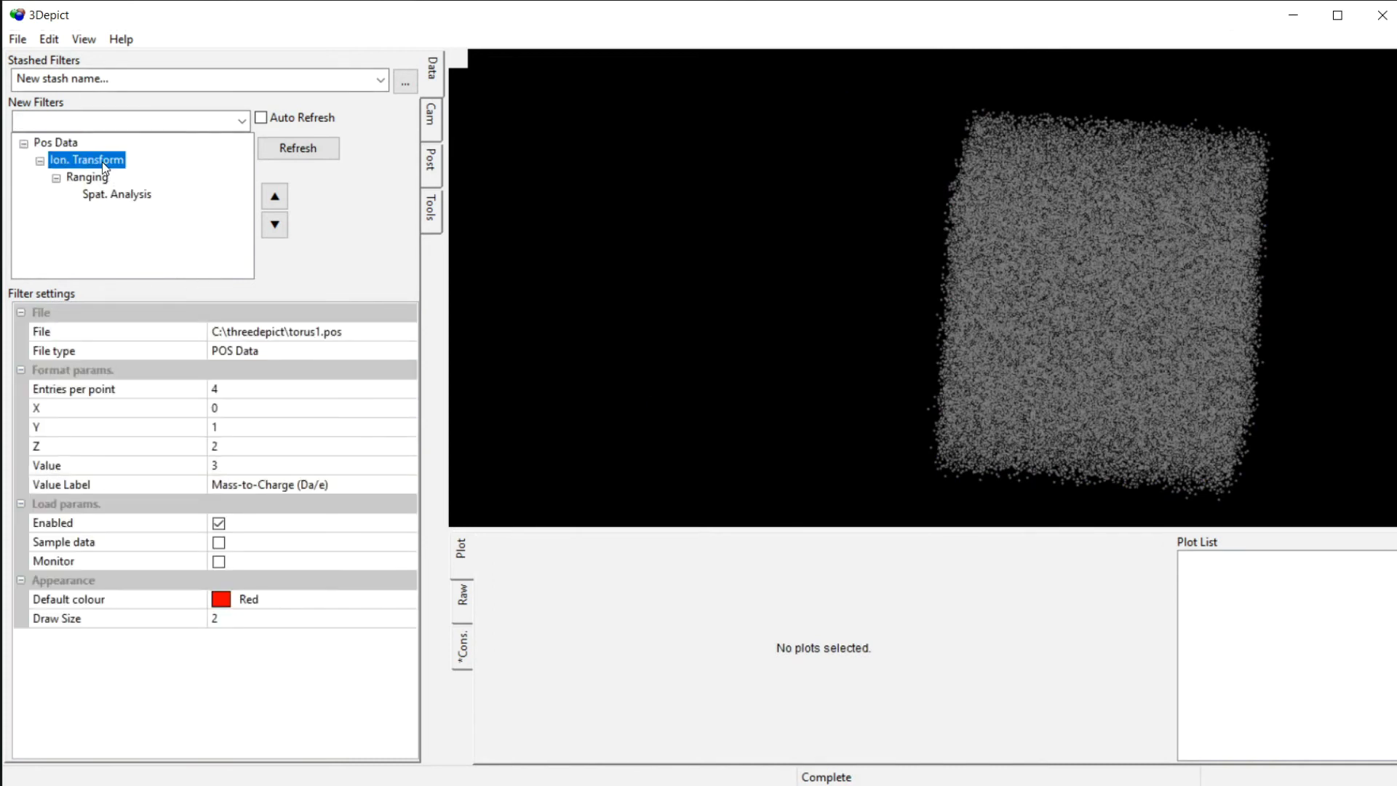
{"action": "left_click", "coordinate": [113, 201]}
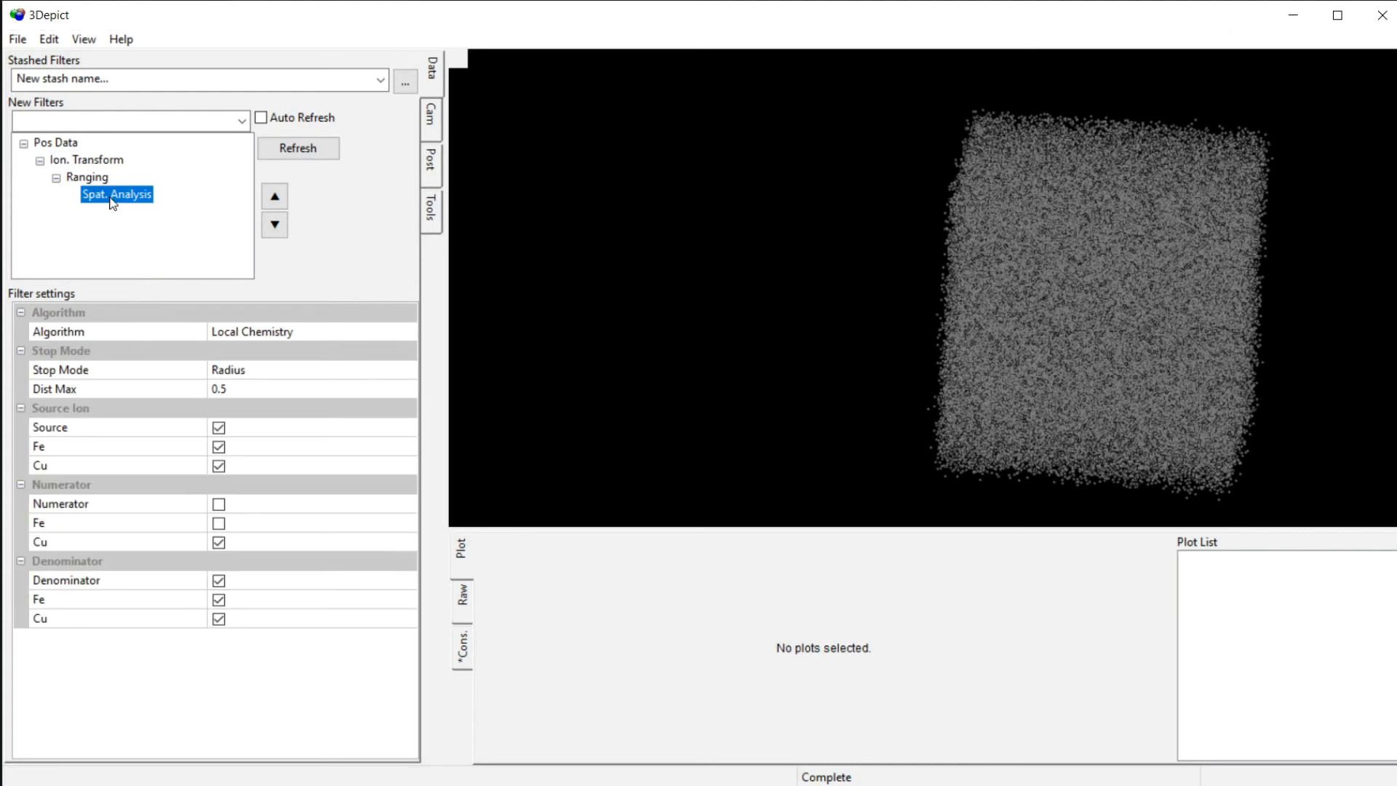
{"action": "left_click", "coordinate": [308, 335]}
{"action": "left_click", "coordinate": [308, 335]}
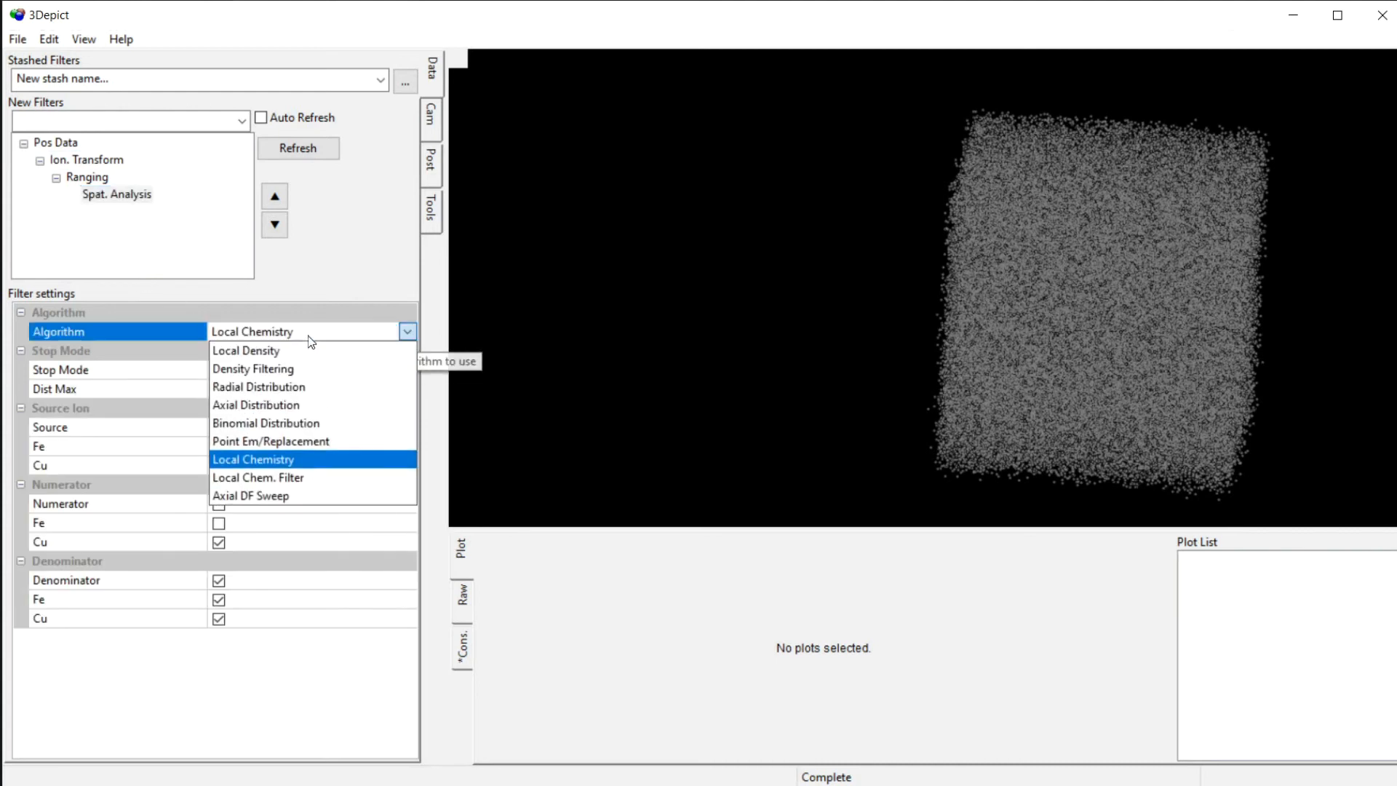
{"action": "left_click", "coordinate": [306, 478]}
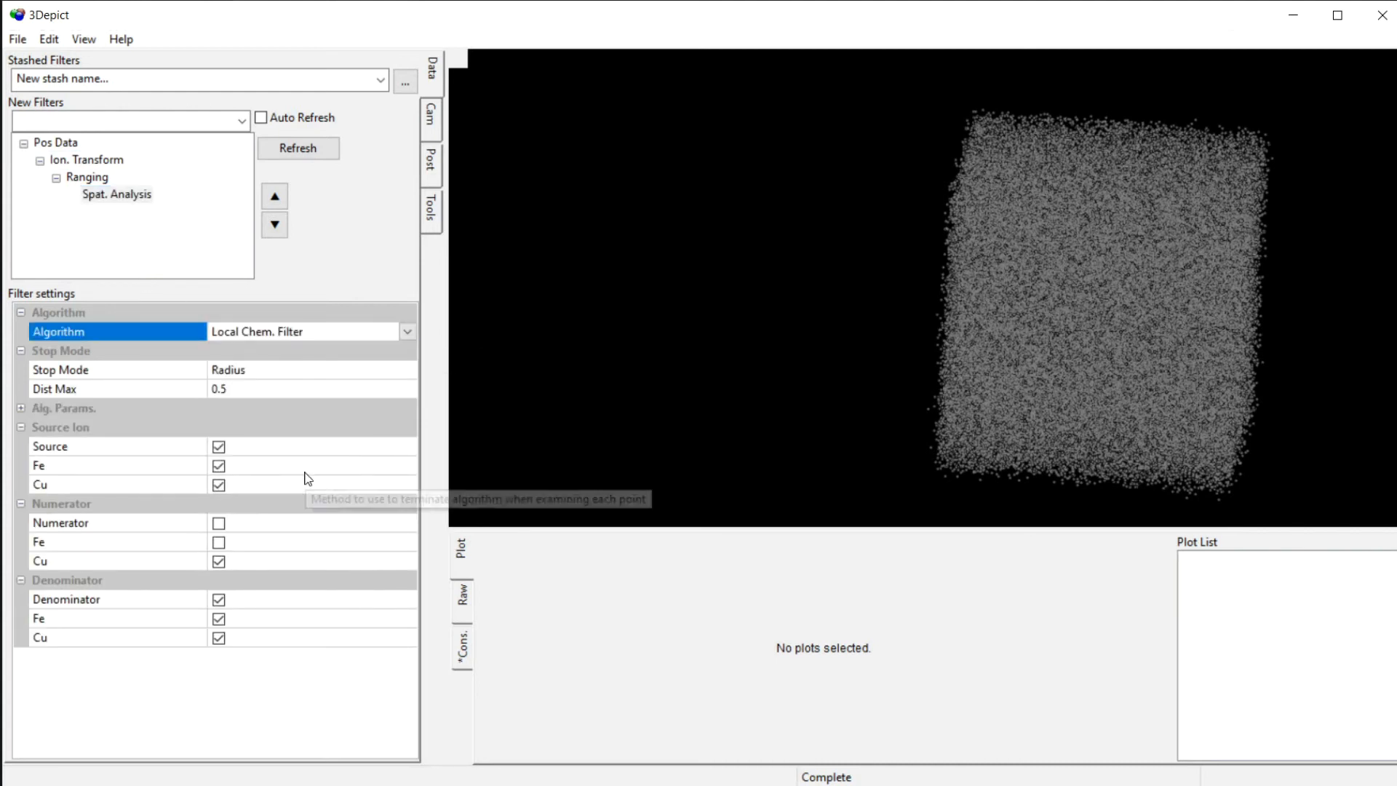
Step: Set the Local Chem. Filter cutoff to 10, refresh, and orbit the 3D view to inspect the retained ions
{"action": "left_click", "coordinate": [20, 410]}
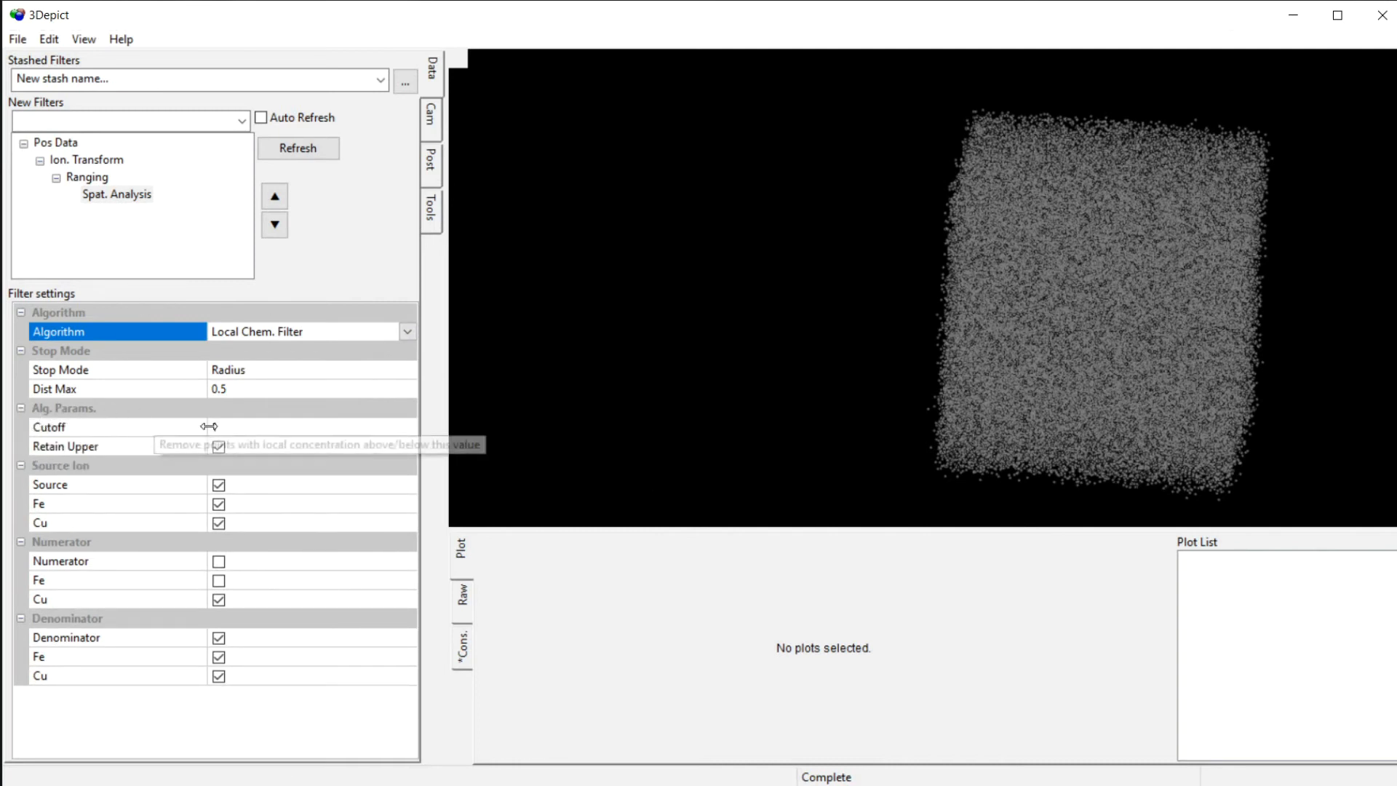
{"action": "left_click", "coordinate": [233, 427]}
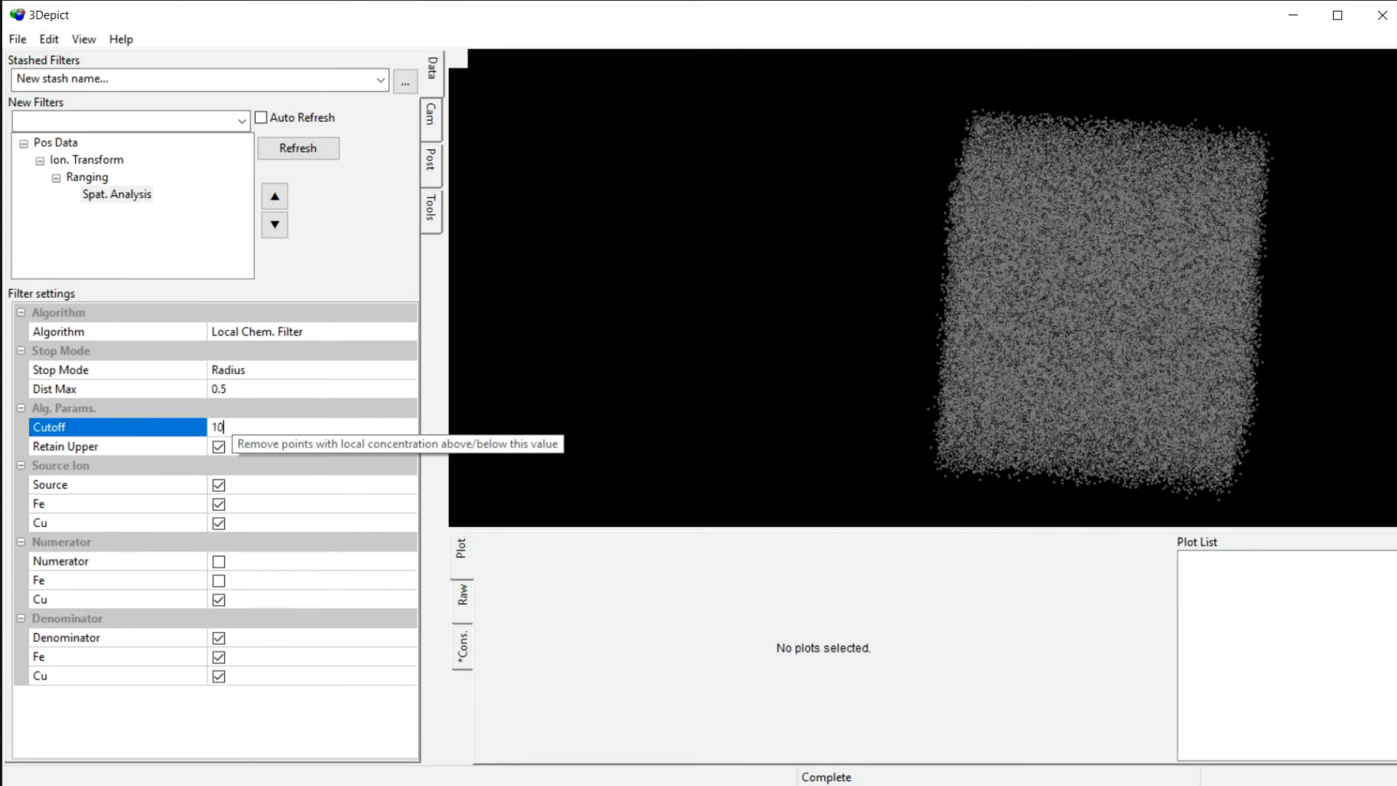
{"action": "key", "text": "Return"}
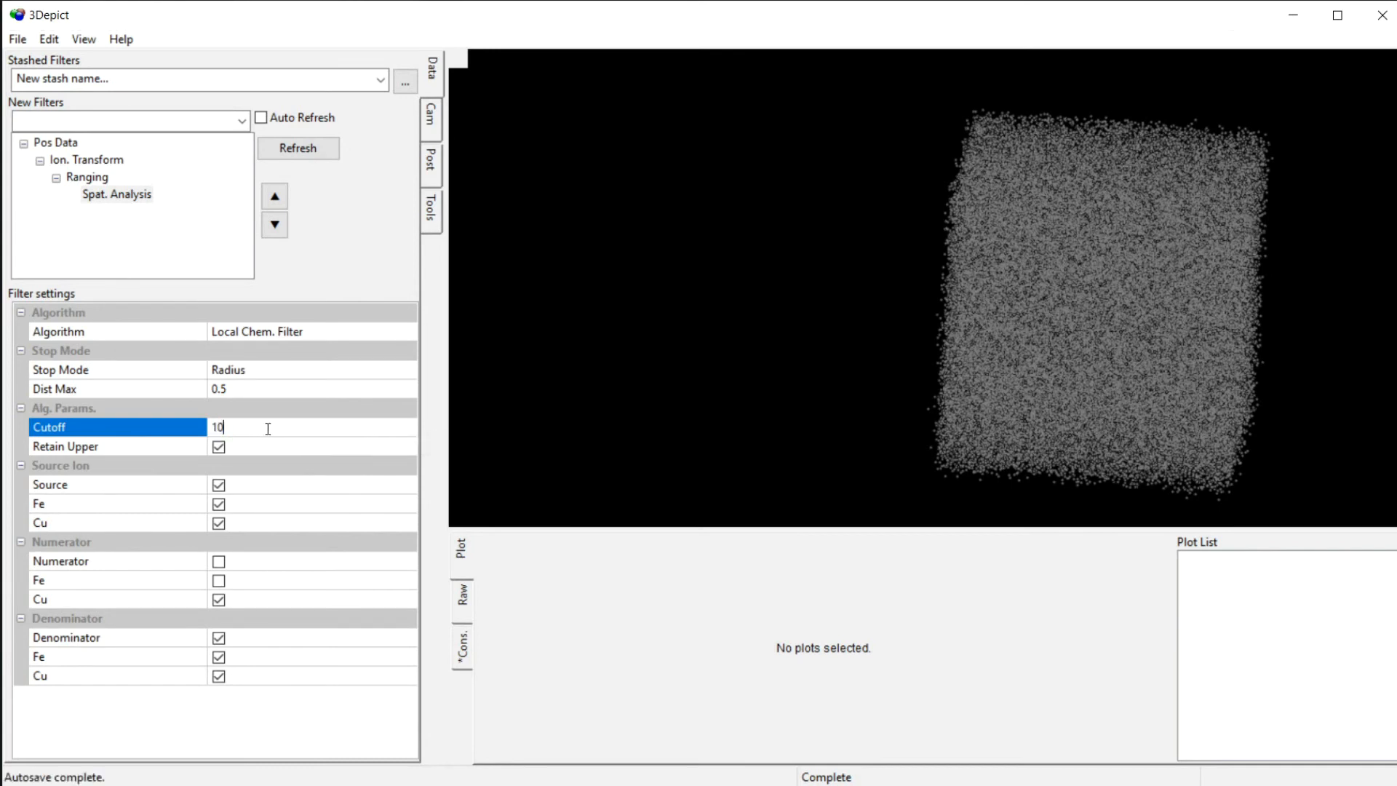
{"action": "double_click", "coordinate": [252, 426]}
{"action": "left_click", "coordinate": [280, 144]}
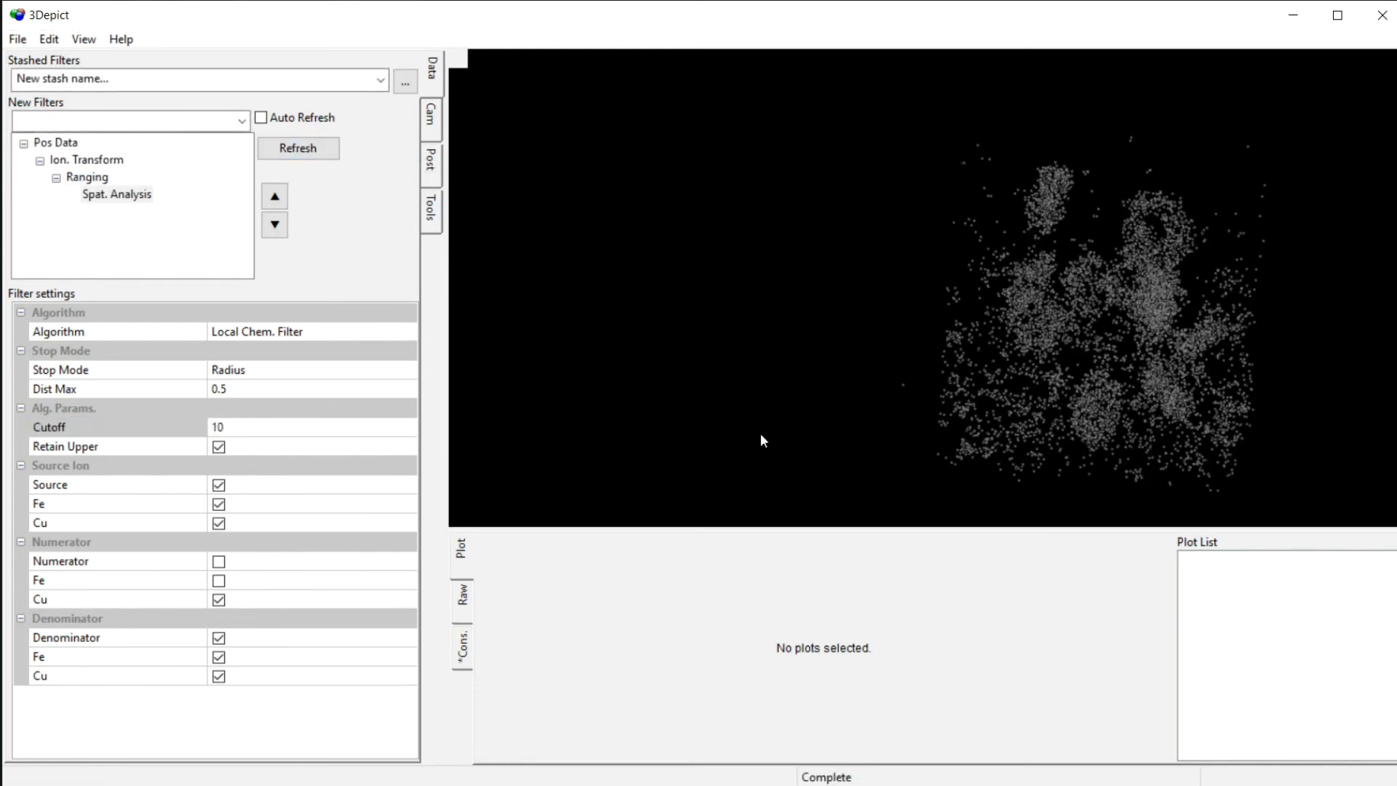
{"action": "left_click_drag", "start_coordinate": [1070, 449], "coordinate": [670, 468]}
{"action": "left_click", "coordinate": [116, 193]}
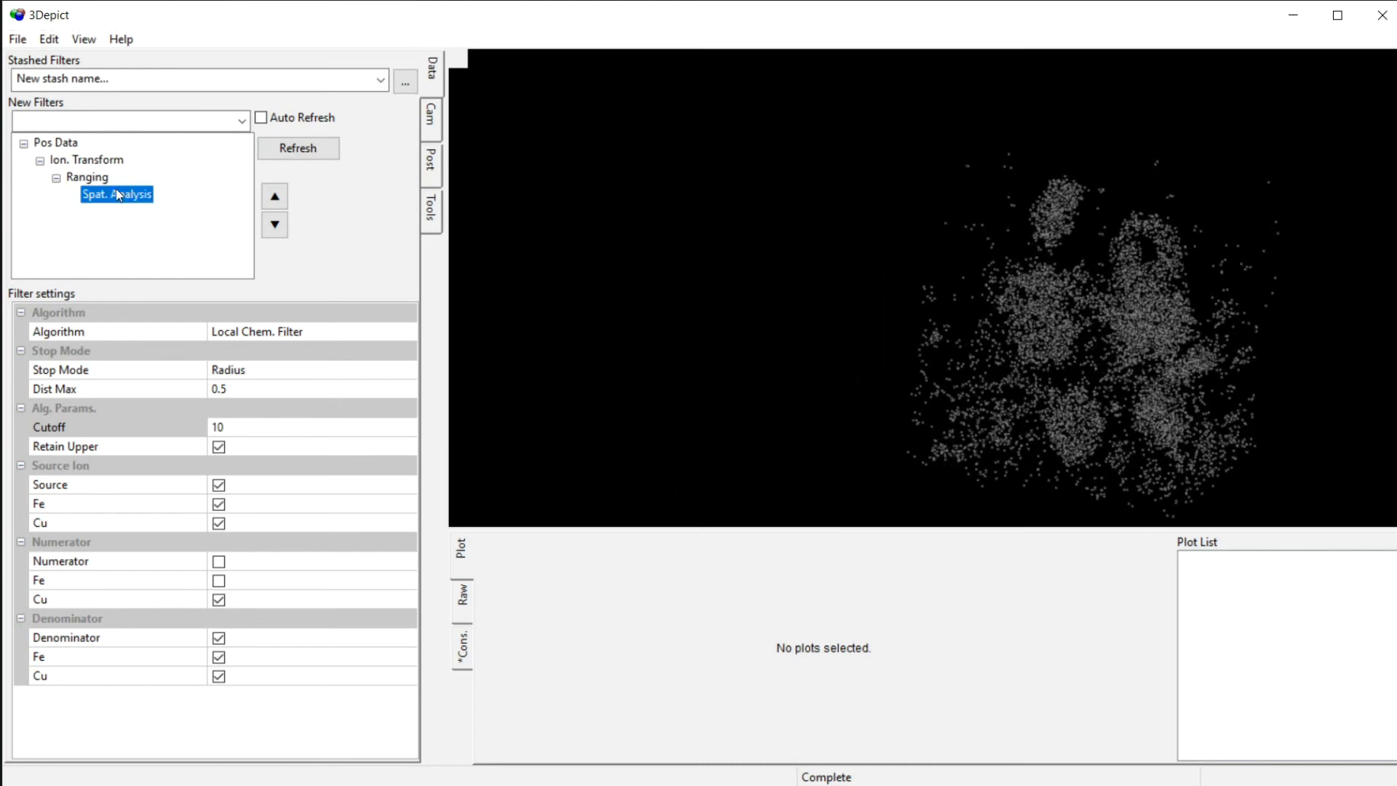
Step: Add a Range File filter using simple.rrng beneath Spat. Analysis, refresh, and inspect the coloured Fe and Cu ions from several angles
{"action": "left_click", "coordinate": [220, 121]}
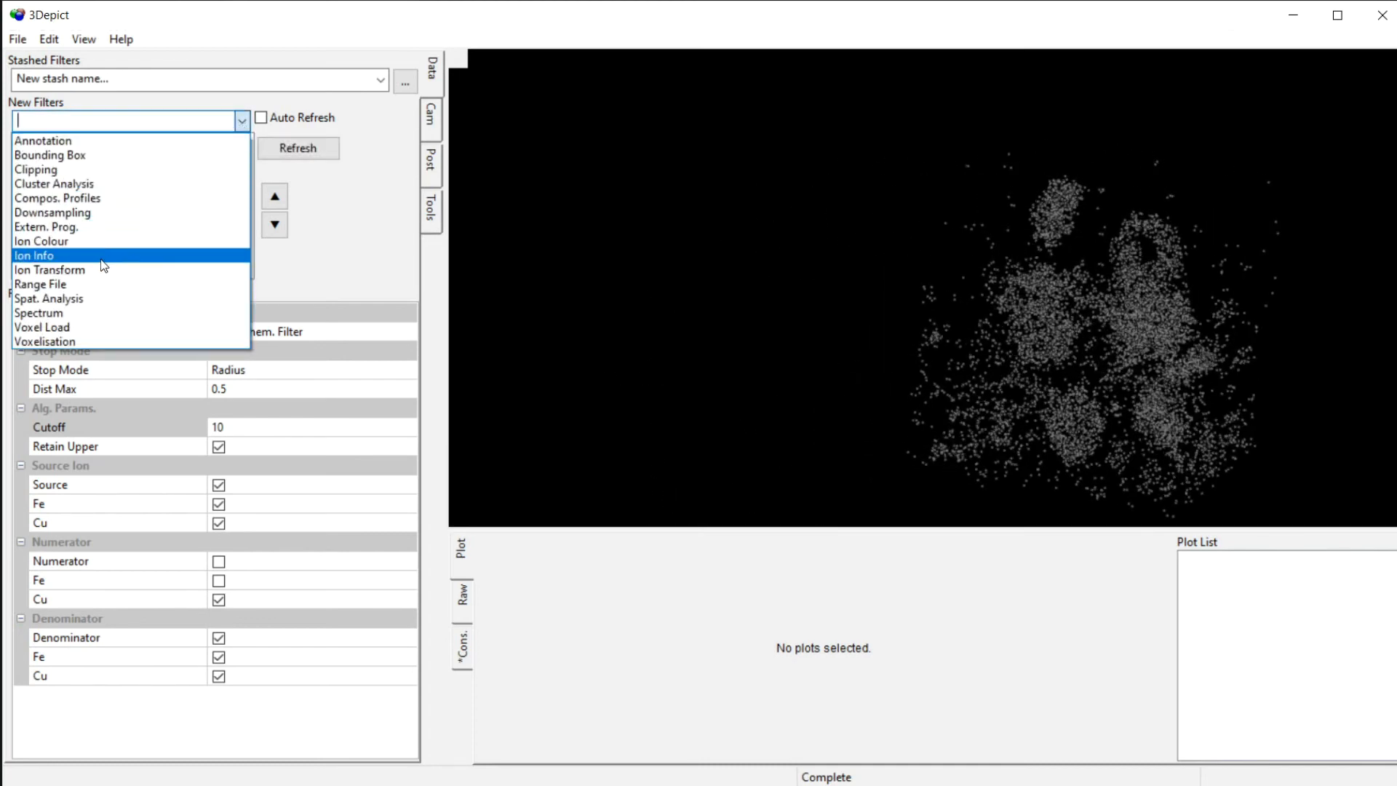
{"action": "left_click", "coordinate": [94, 285]}
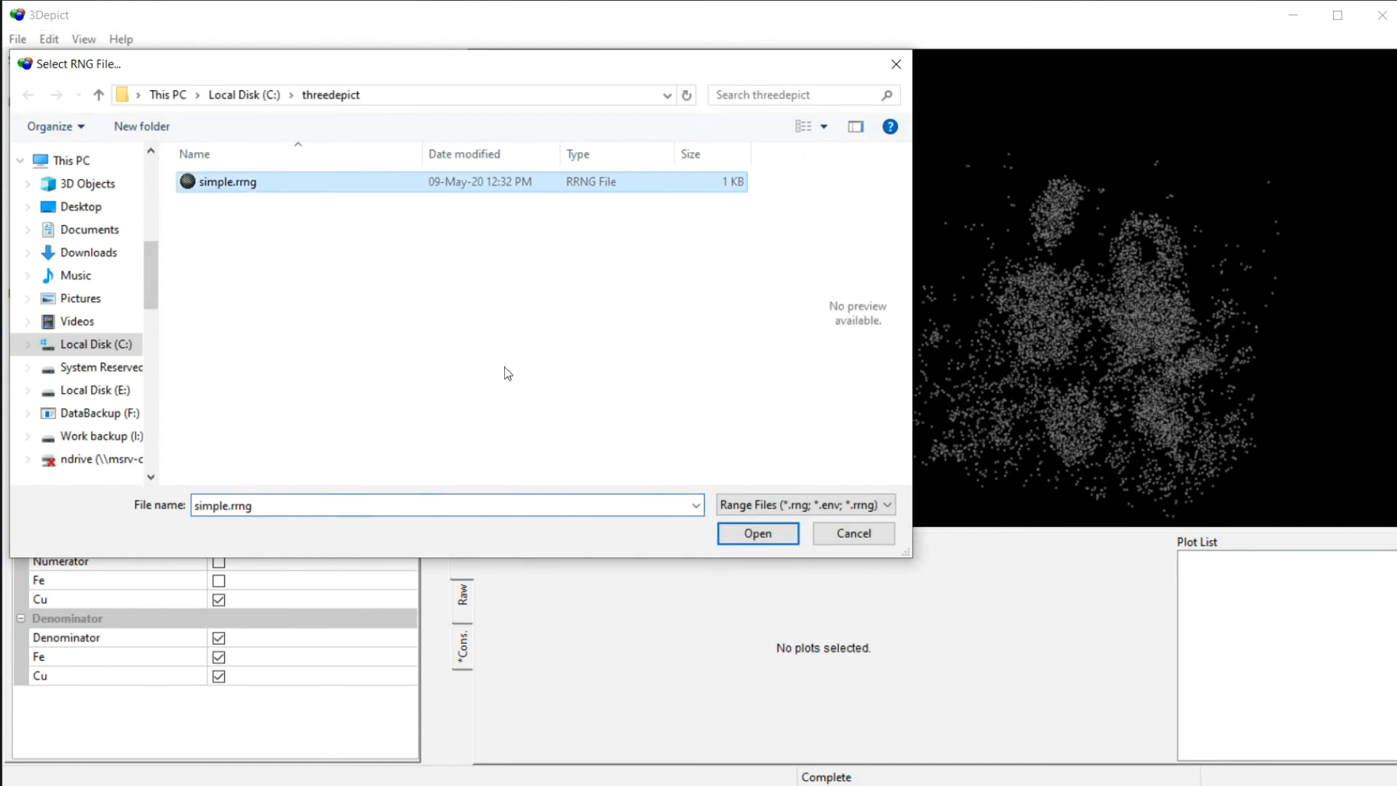
{"action": "left_click", "coordinate": [757, 534]}
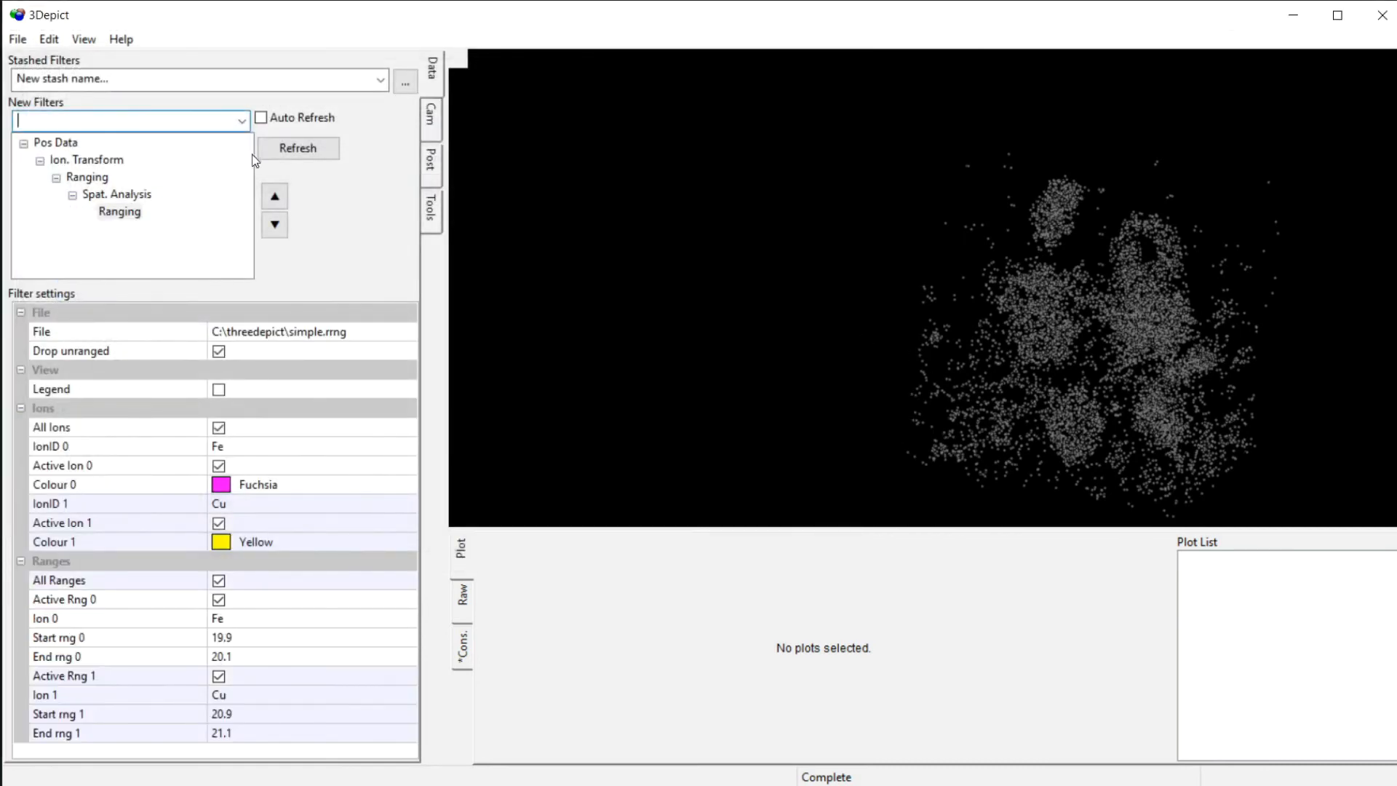
{"action": "left_click", "coordinate": [298, 148]}
{"action": "left_click_drag", "start_coordinate": [780, 408], "coordinate": [982, 390]}
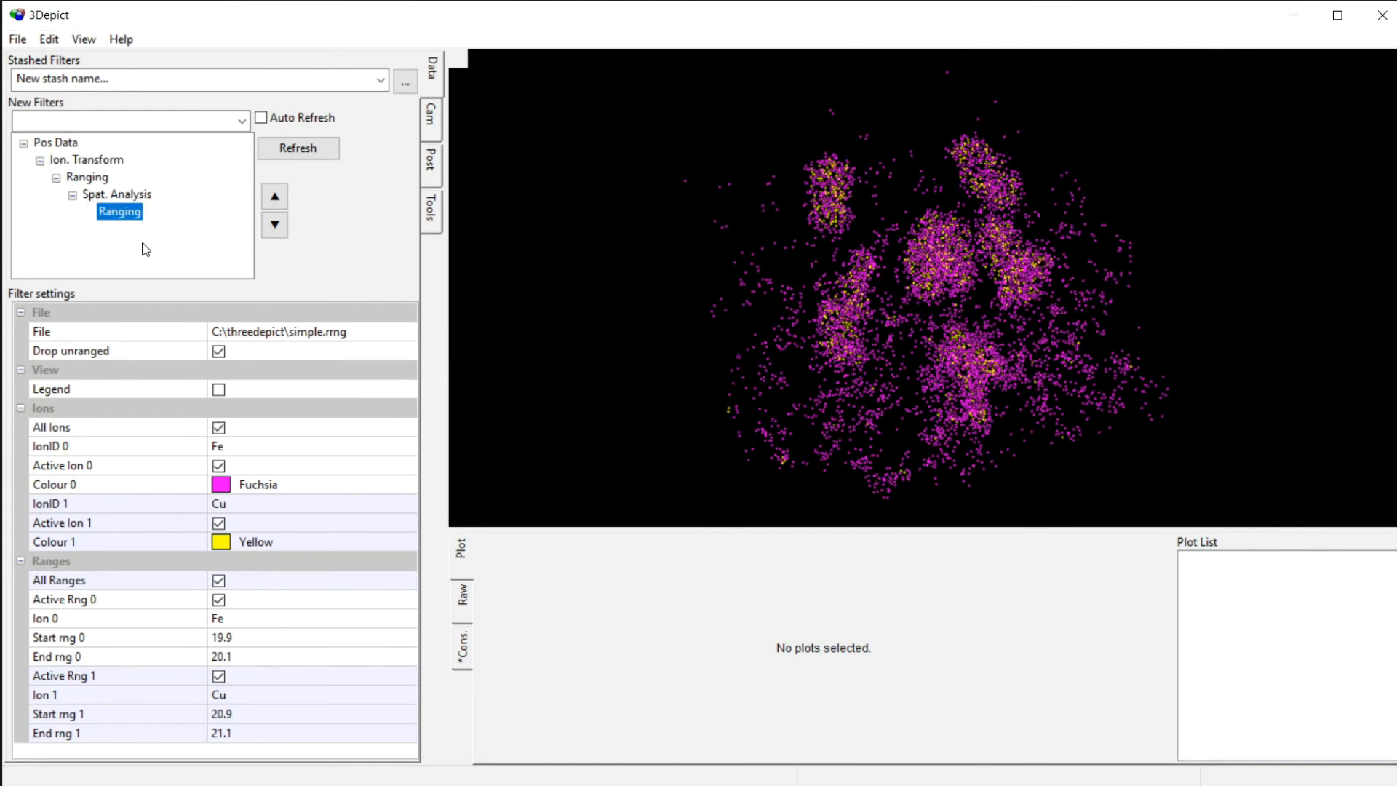
{"action": "left_click_drag", "start_coordinate": [779, 446], "coordinate": [553, 284]}
Step: Add a Cluster Analysis filter beneath the new Ranging filter, with Cu as the core range and Cluster Id enabled
{"action": "left_click", "coordinate": [124, 211]}
{"action": "left_click", "coordinate": [241, 120]}
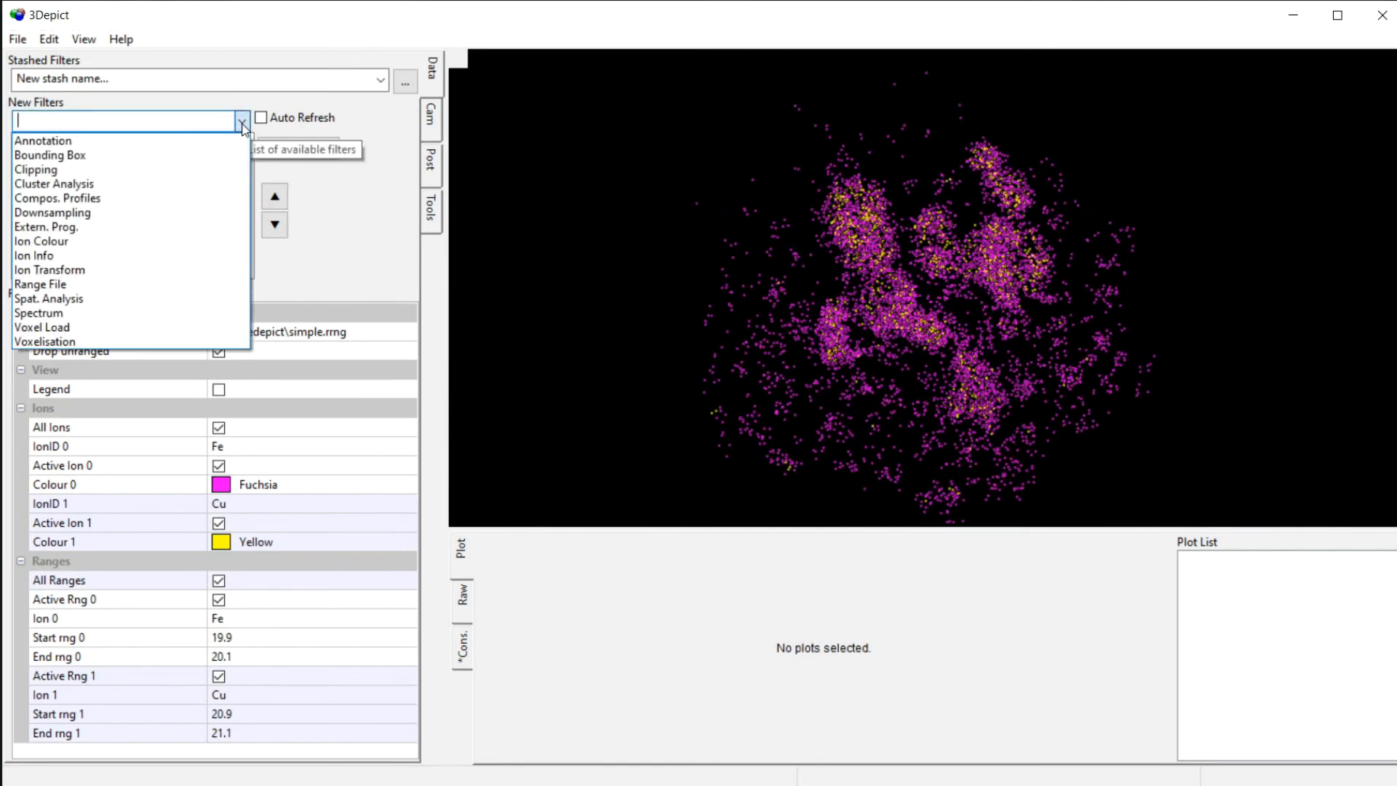
{"action": "left_click", "coordinate": [77, 184]}
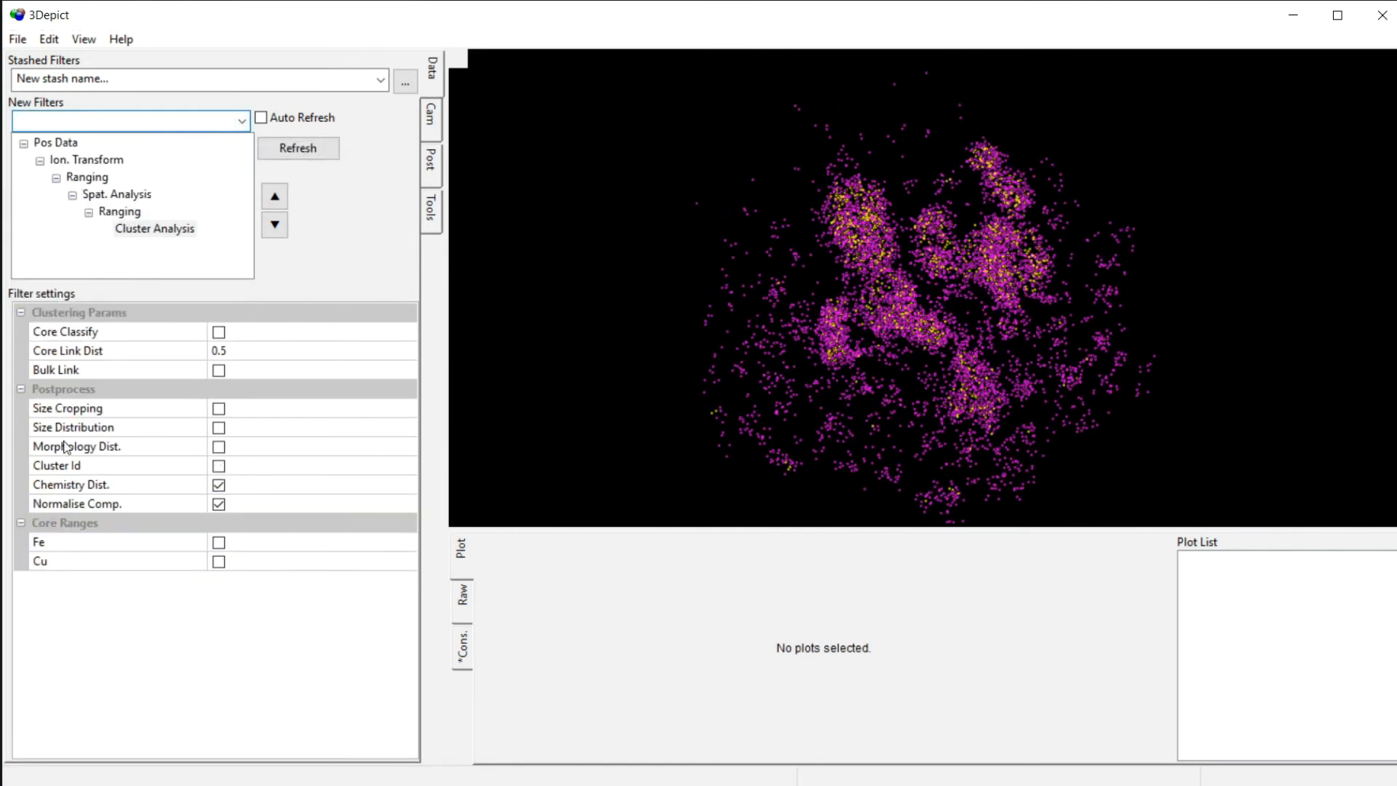
{"action": "left_click", "coordinate": [219, 561]}
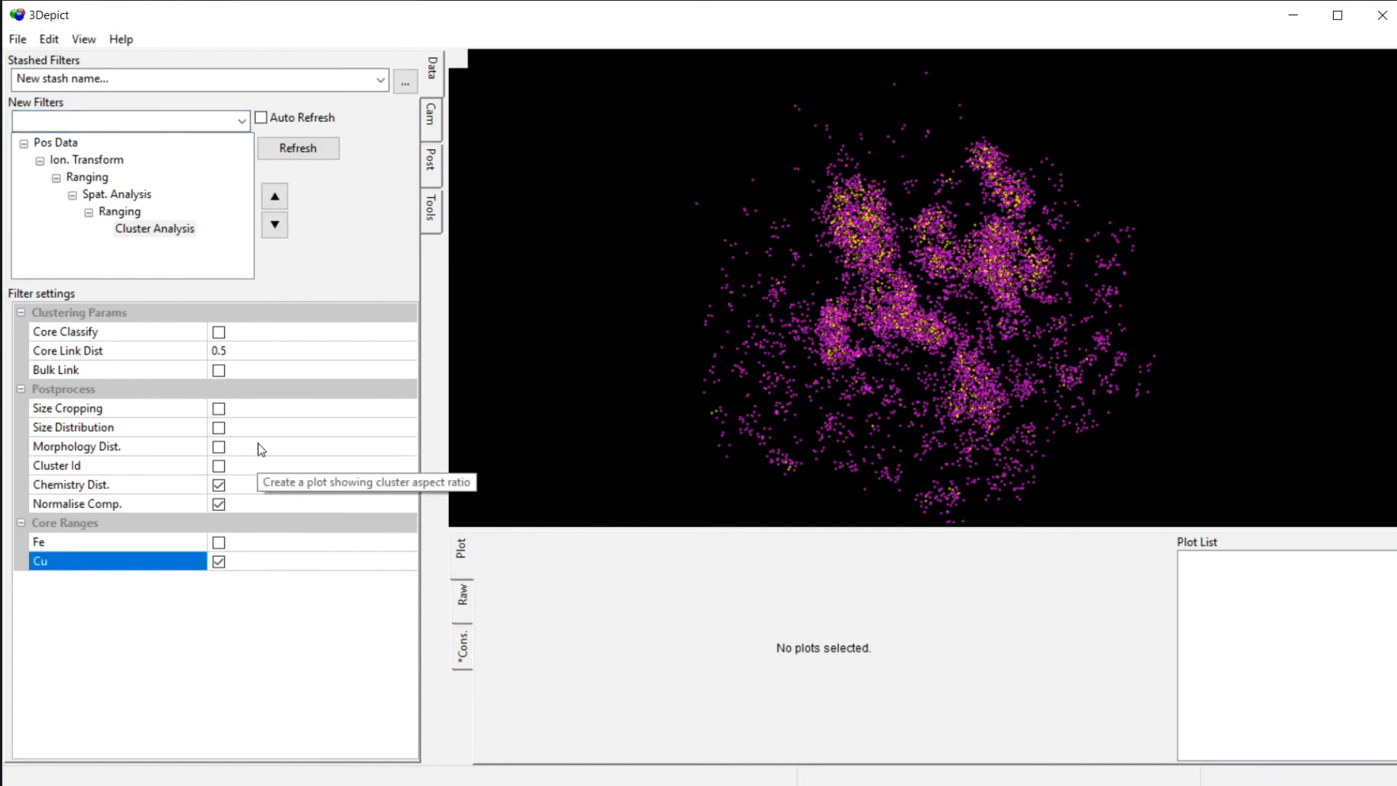
{"action": "left_click", "coordinate": [219, 466]}
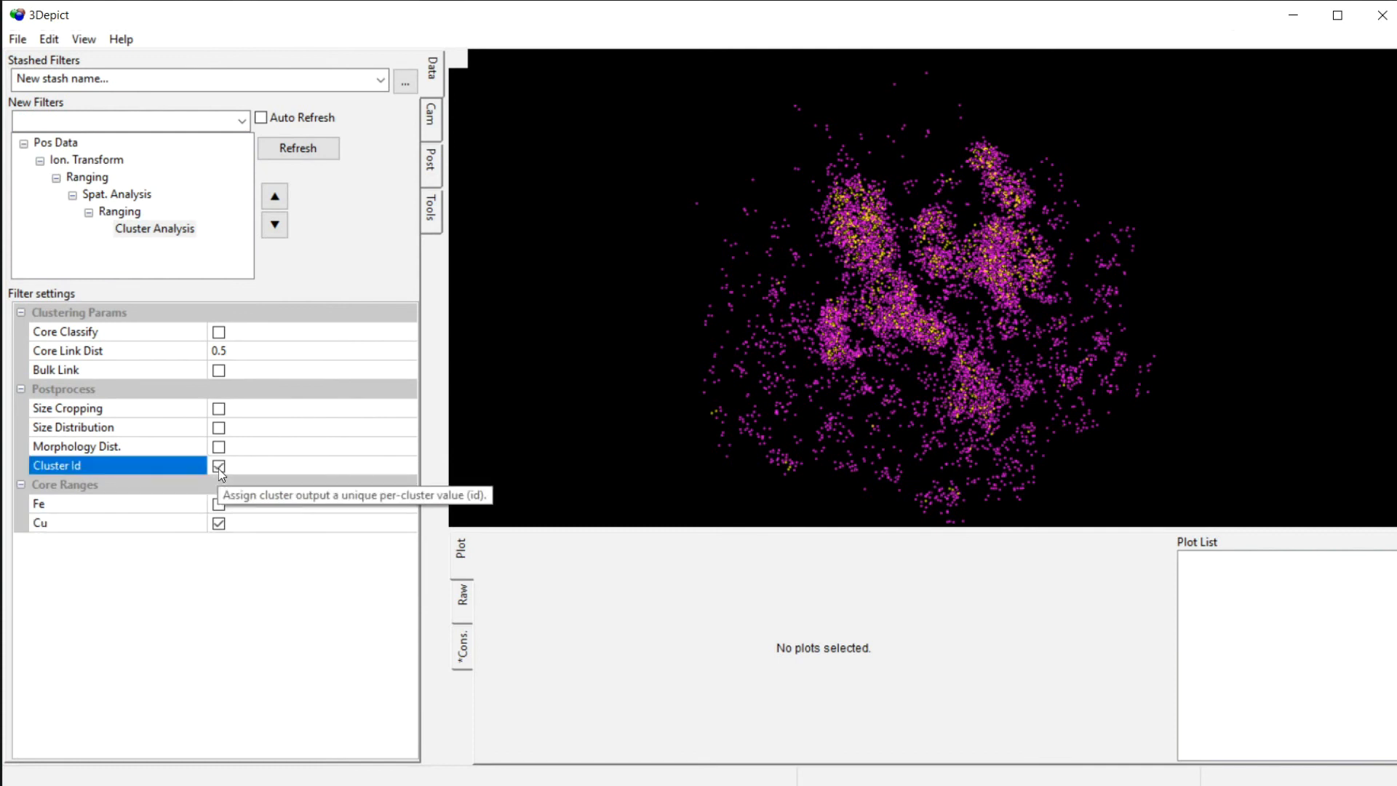
Step: Add an Ion Colour filter beneath Cluster Analysis with the Pseudo-Random colour map, refresh, and inspect the coloured clusters
{"action": "left_click", "coordinate": [186, 231]}
{"action": "left_click", "coordinate": [242, 121]}
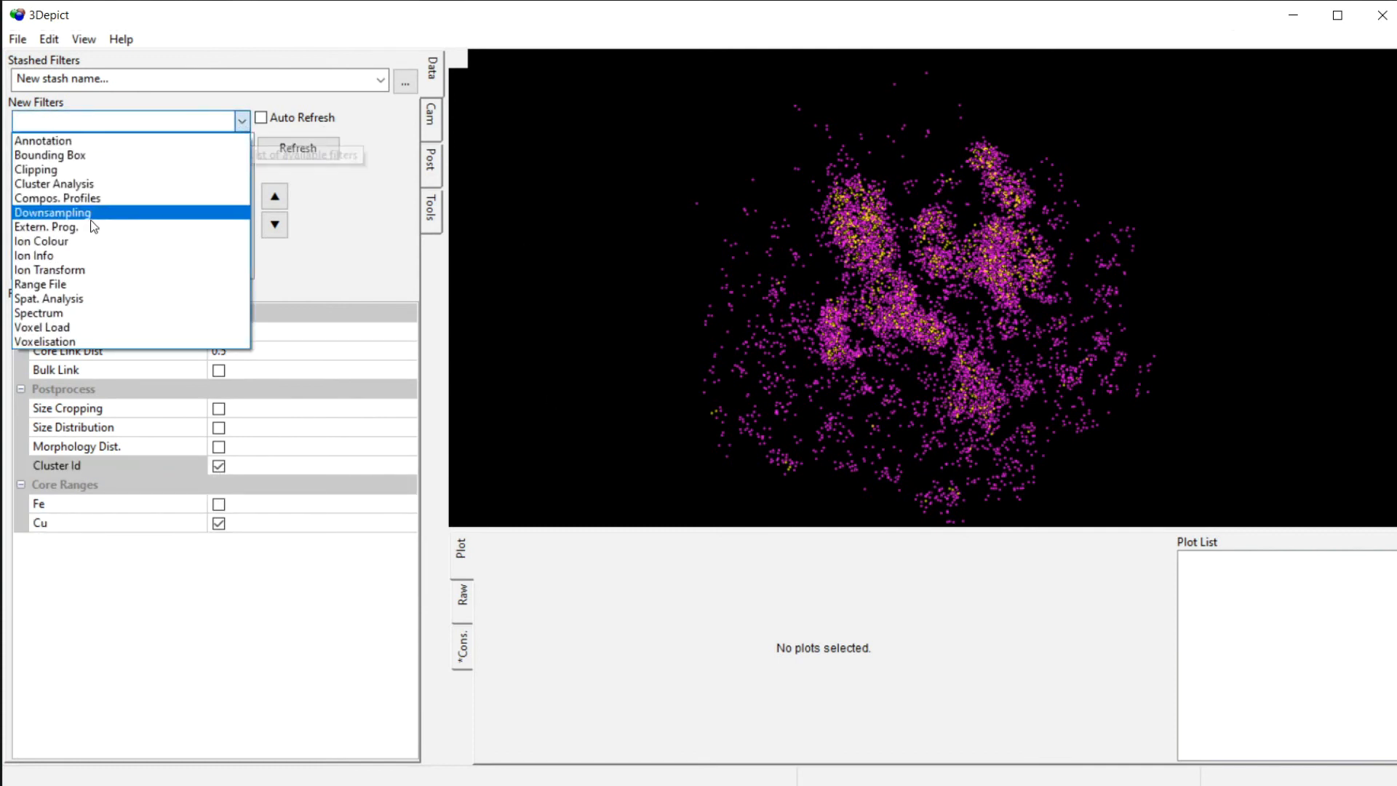
{"action": "left_click", "coordinate": [55, 243]}
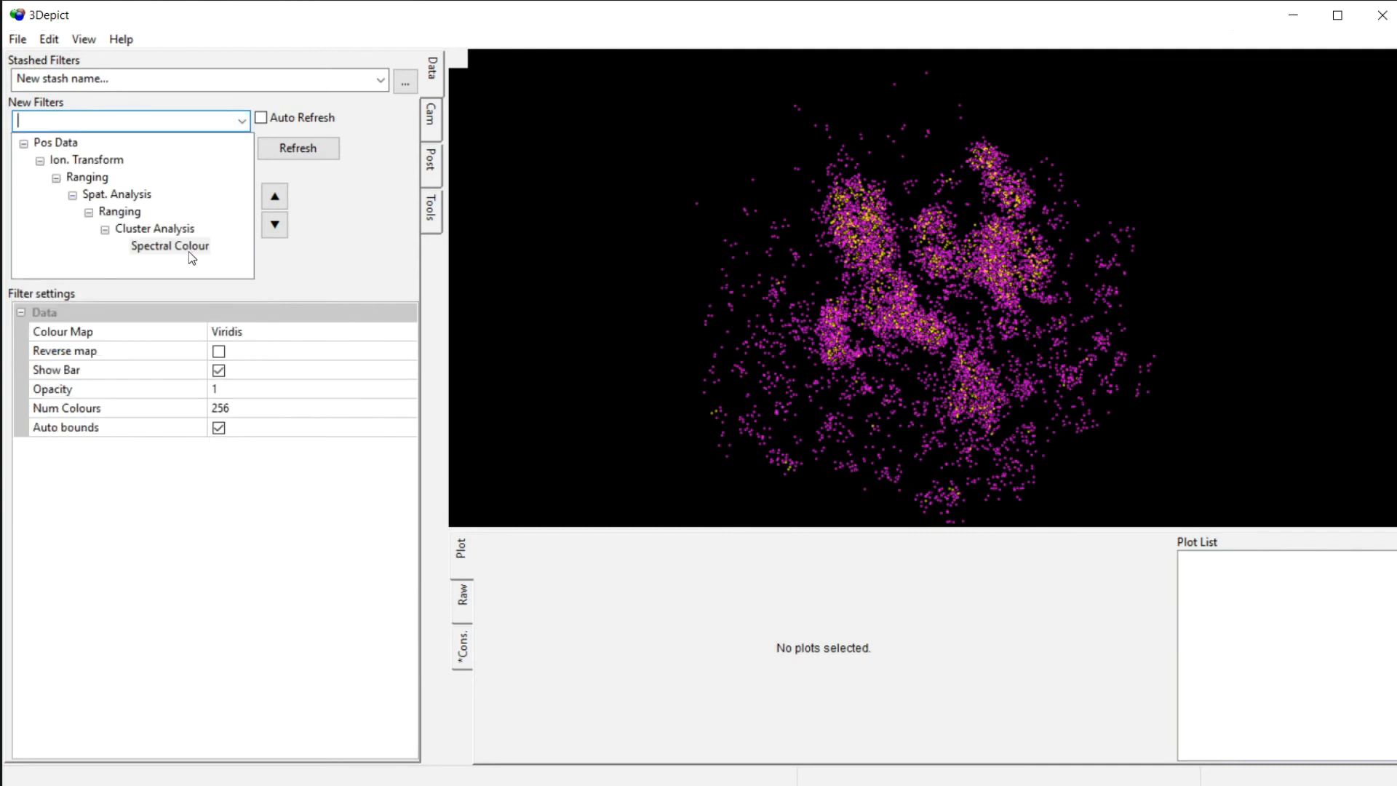
{"action": "left_click", "coordinate": [189, 251]}
{"action": "left_click", "coordinate": [259, 331]}
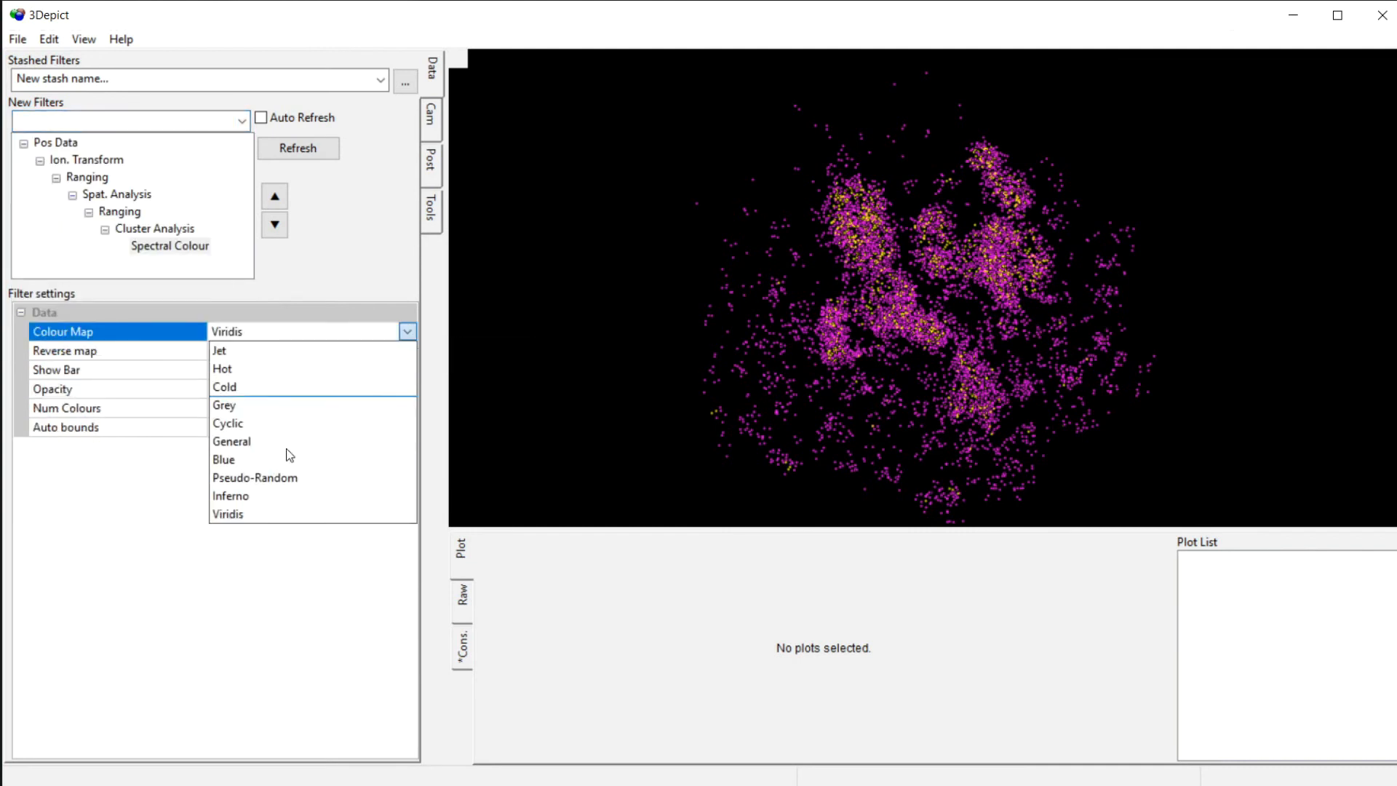
{"action": "left_click", "coordinate": [293, 478]}
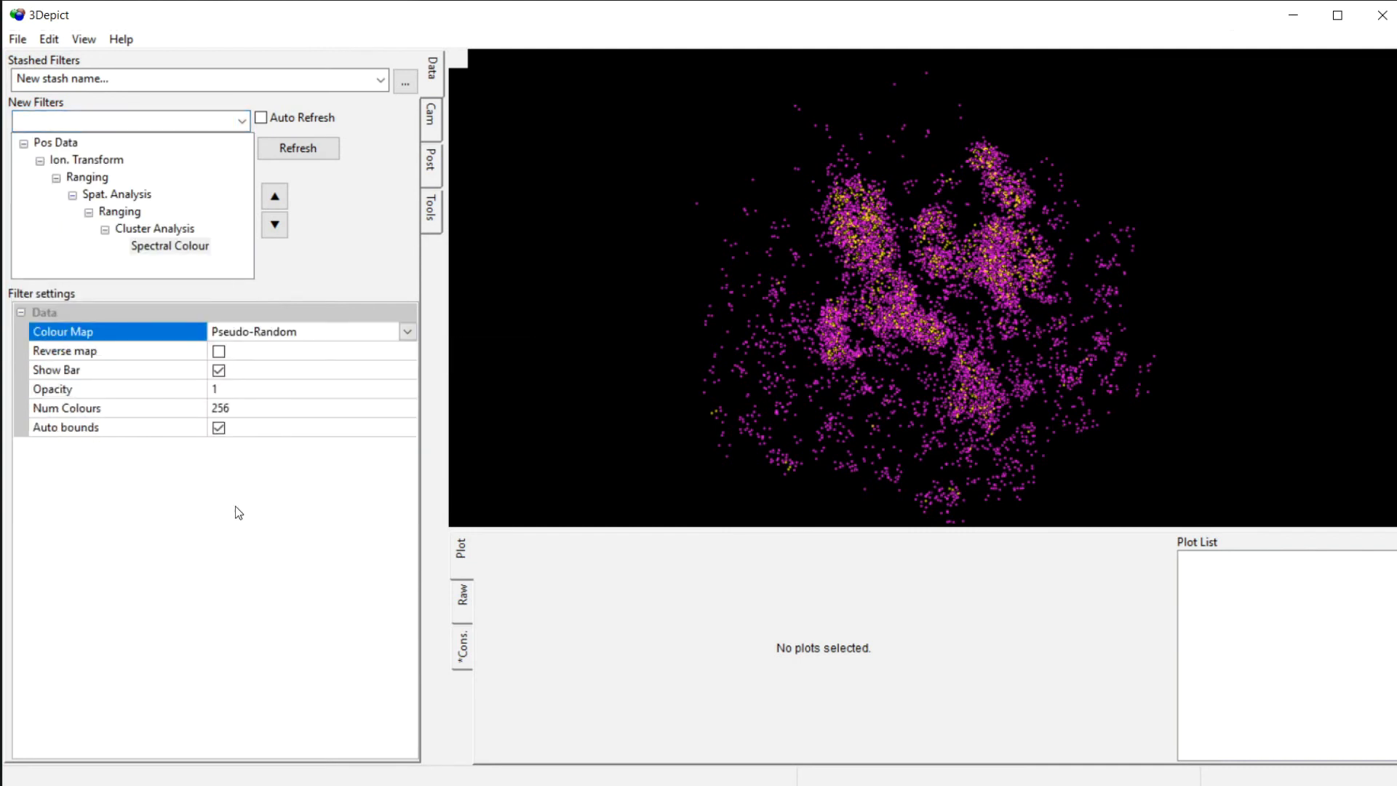
{"action": "left_click", "coordinate": [295, 152]}
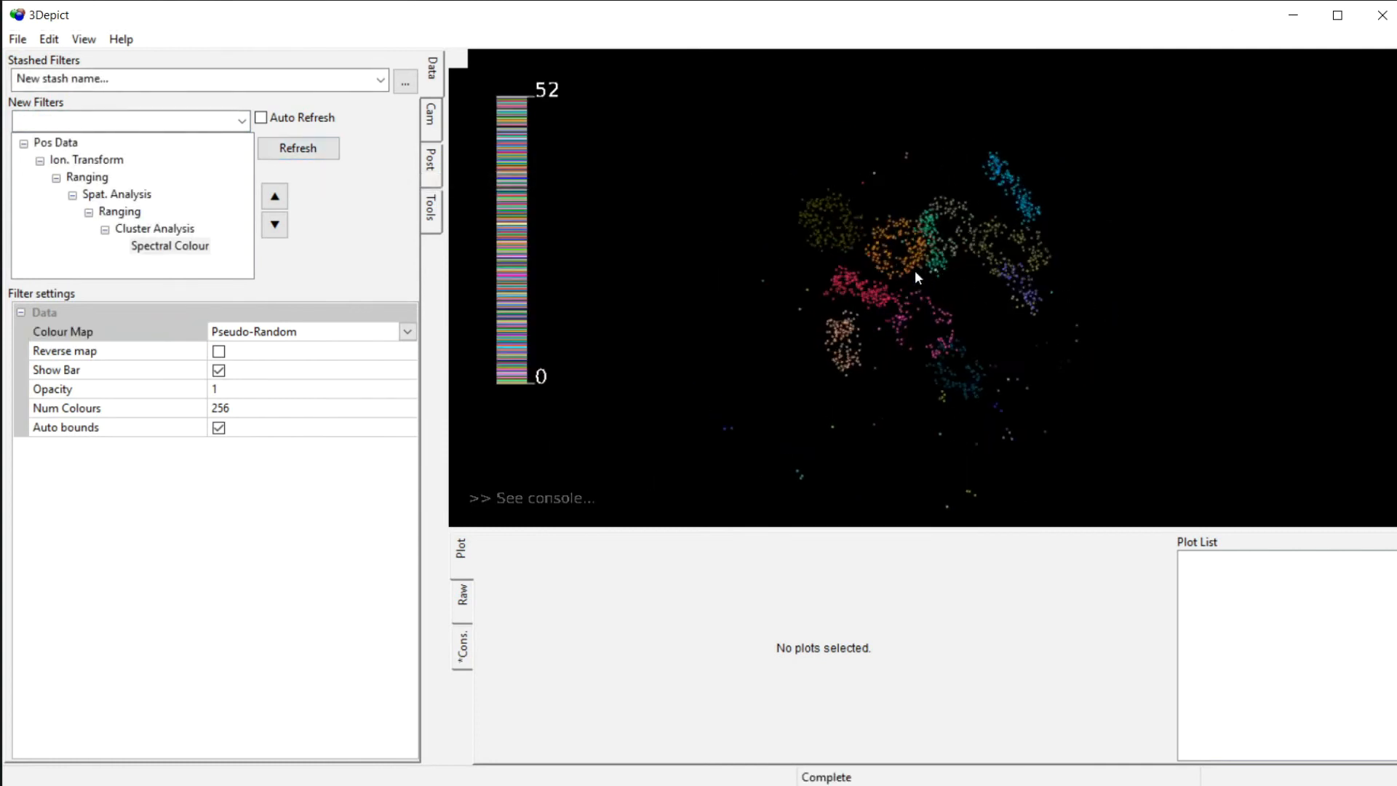
{"action": "left_click_drag", "start_coordinate": [914, 276], "coordinate": [873, 407]}
Step: Set the Cluster Analysis Core Link Dist to 0.7, refresh, and turn on automatic refreshing
{"action": "left_click", "coordinate": [154, 228]}
{"action": "left_click", "coordinate": [268, 350]}
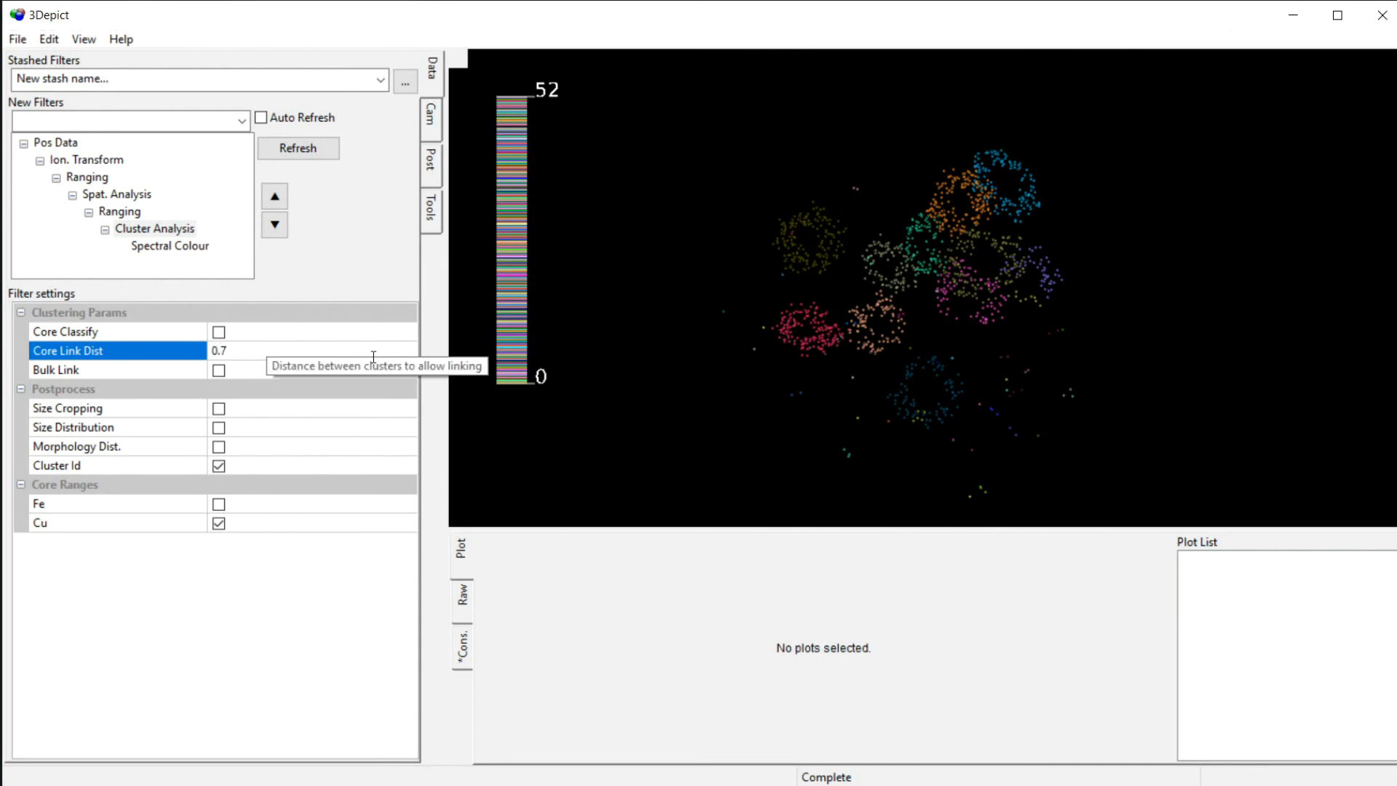
{"action": "left_click", "coordinate": [299, 149]}
{"action": "left_click", "coordinate": [260, 117]}
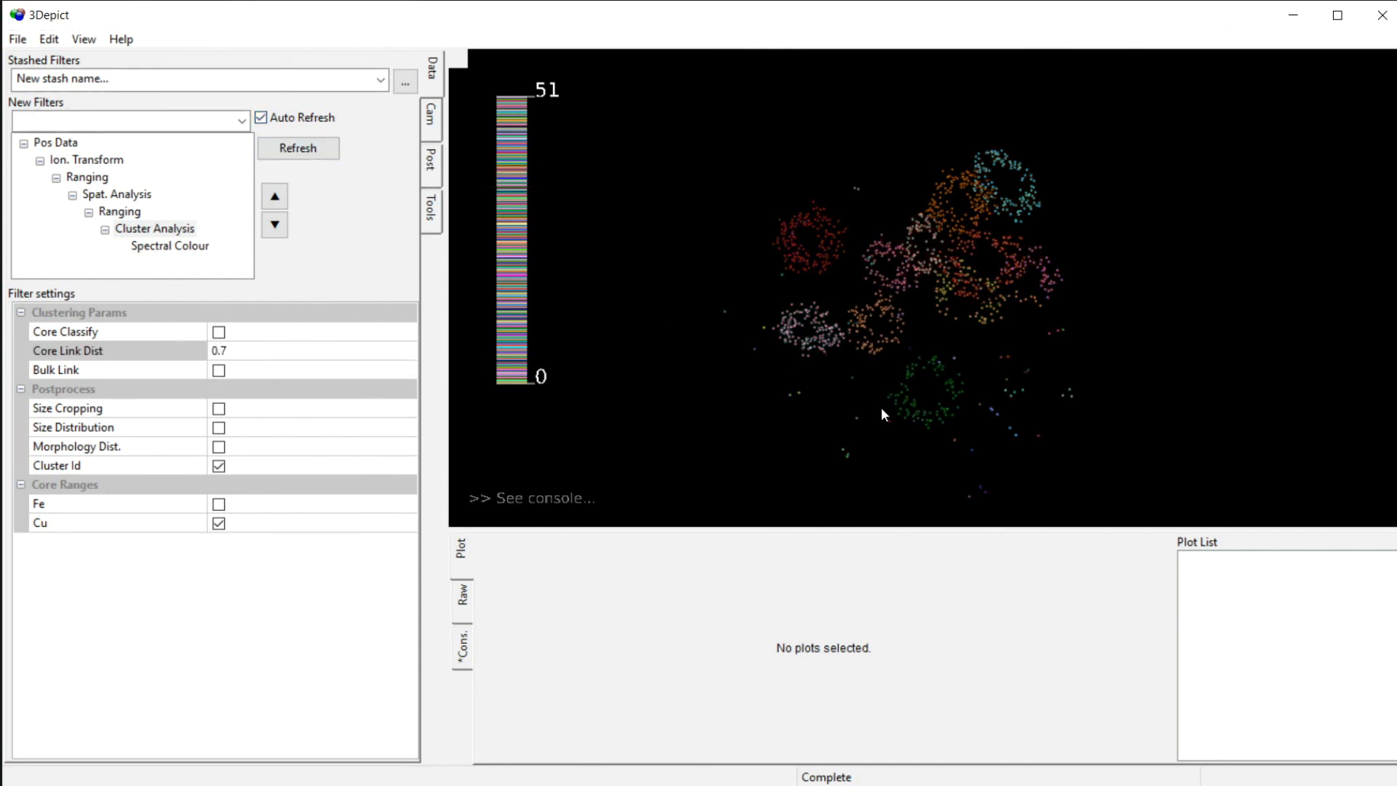
{"action": "left_click_drag", "start_coordinate": [880, 407], "coordinate": [806, 290]}
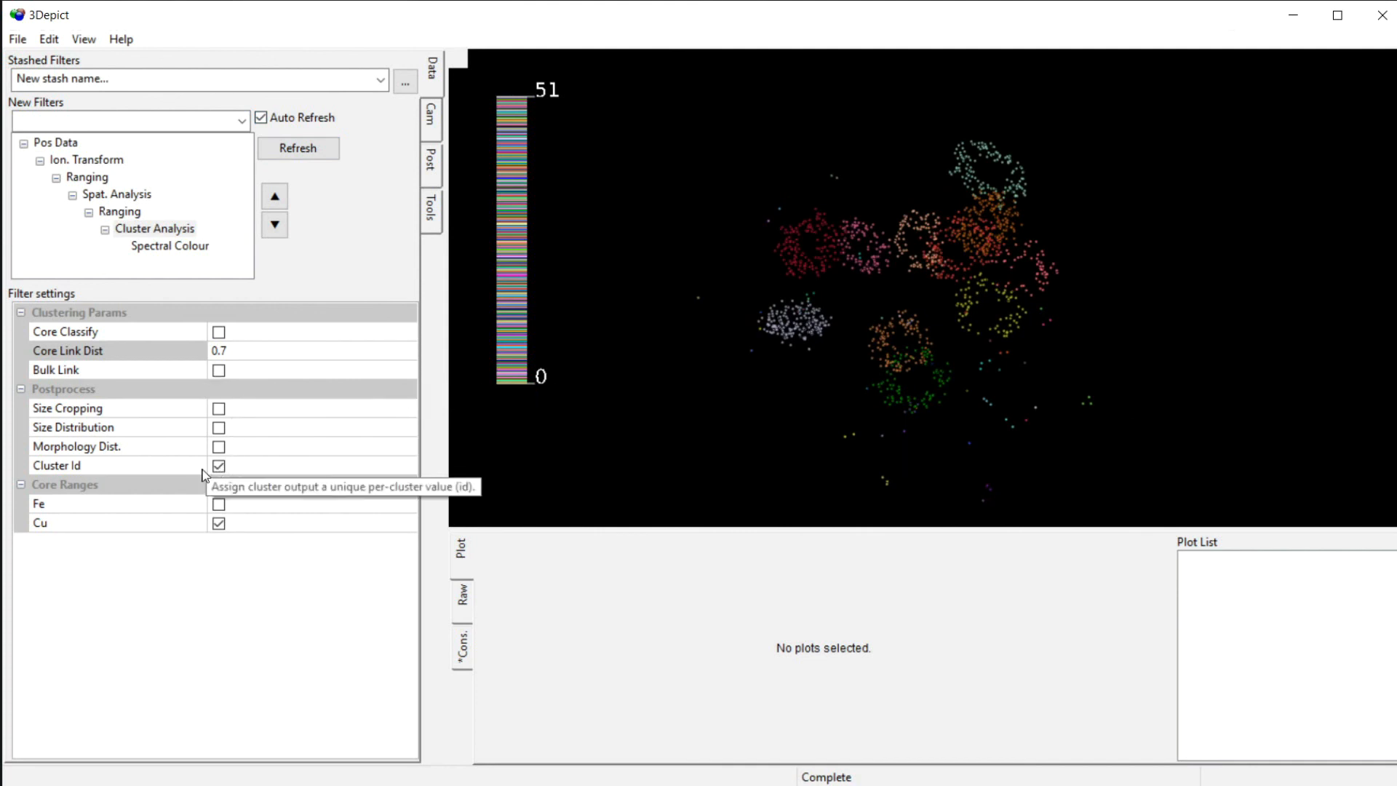
Step: Enable Size Cropping with a Min Size of 20 and turn on Bulk Link for the cluster analysis
{"action": "left_click", "coordinate": [219, 409]}
{"action": "left_click", "coordinate": [219, 409]}
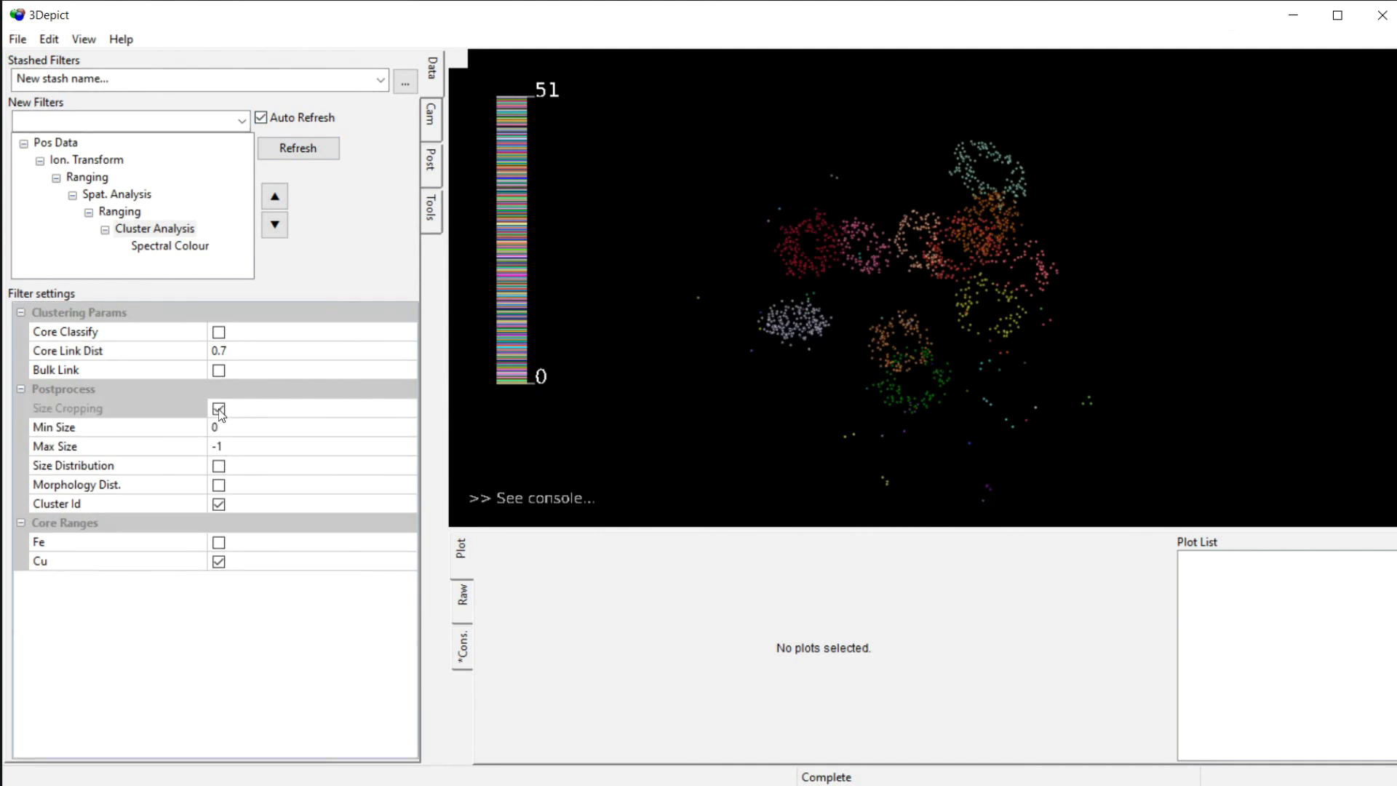
{"action": "left_click", "coordinate": [262, 427]}
{"action": "type", "text": "20"}
{"action": "key", "text": "Return"}
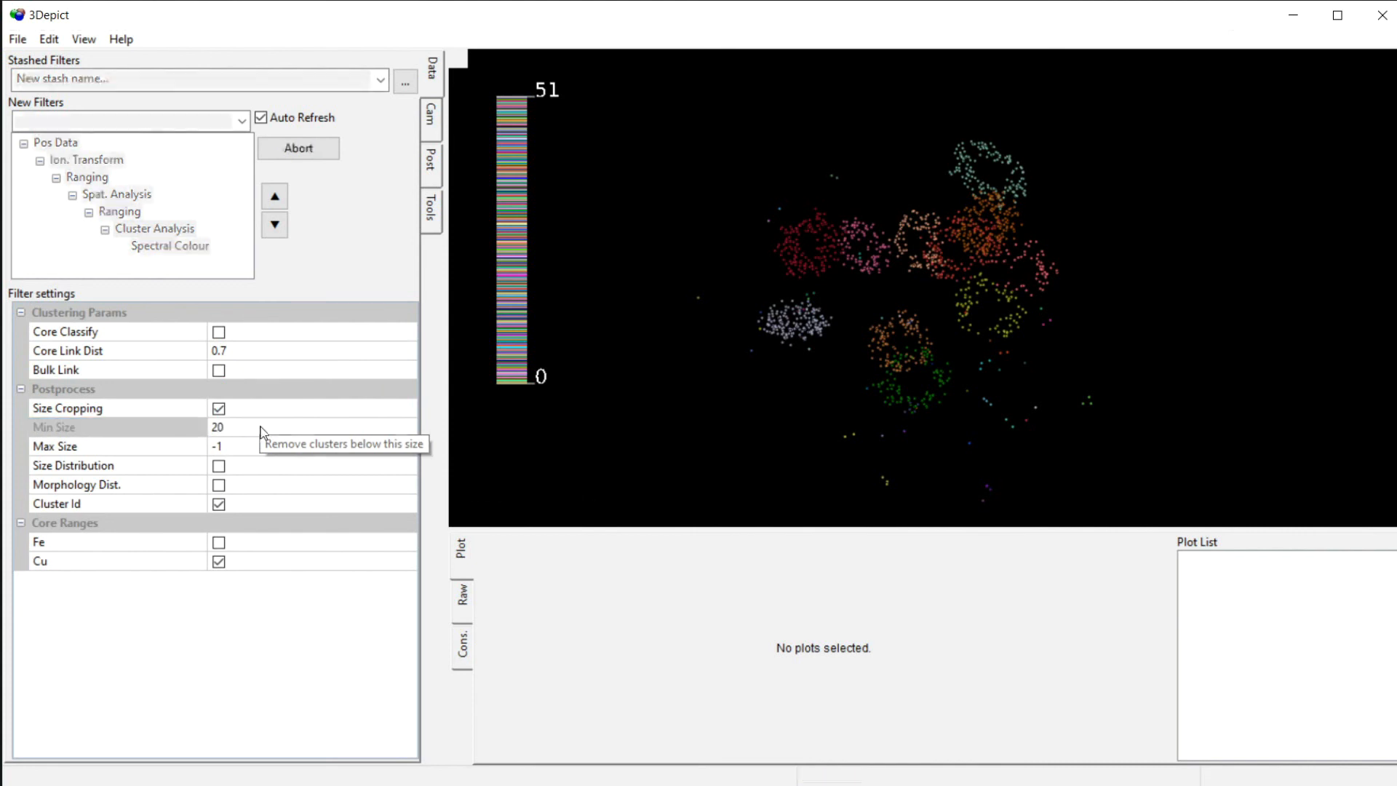
{"action": "left_click_drag", "start_coordinate": [755, 186], "coordinate": [719, 418]}
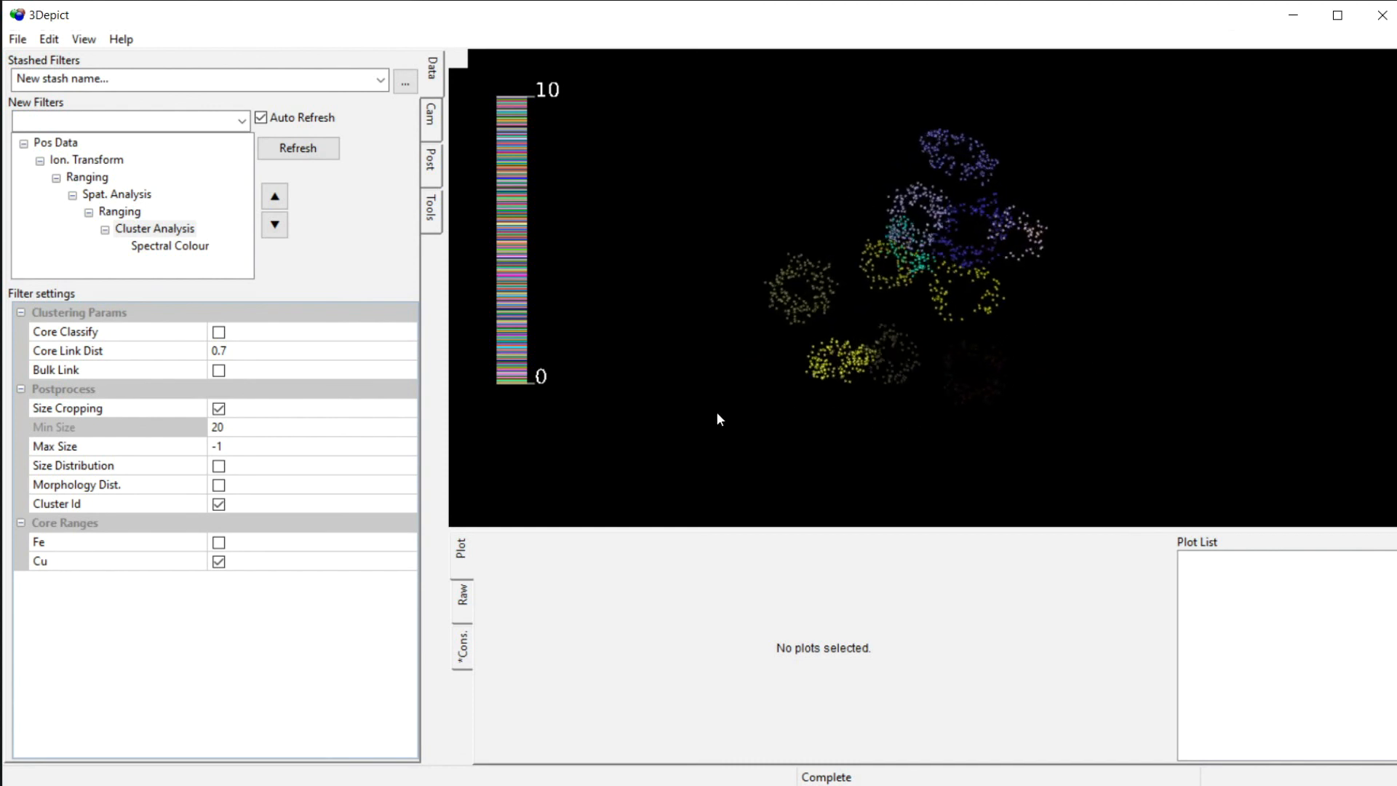
{"action": "left_click", "coordinate": [217, 371]}
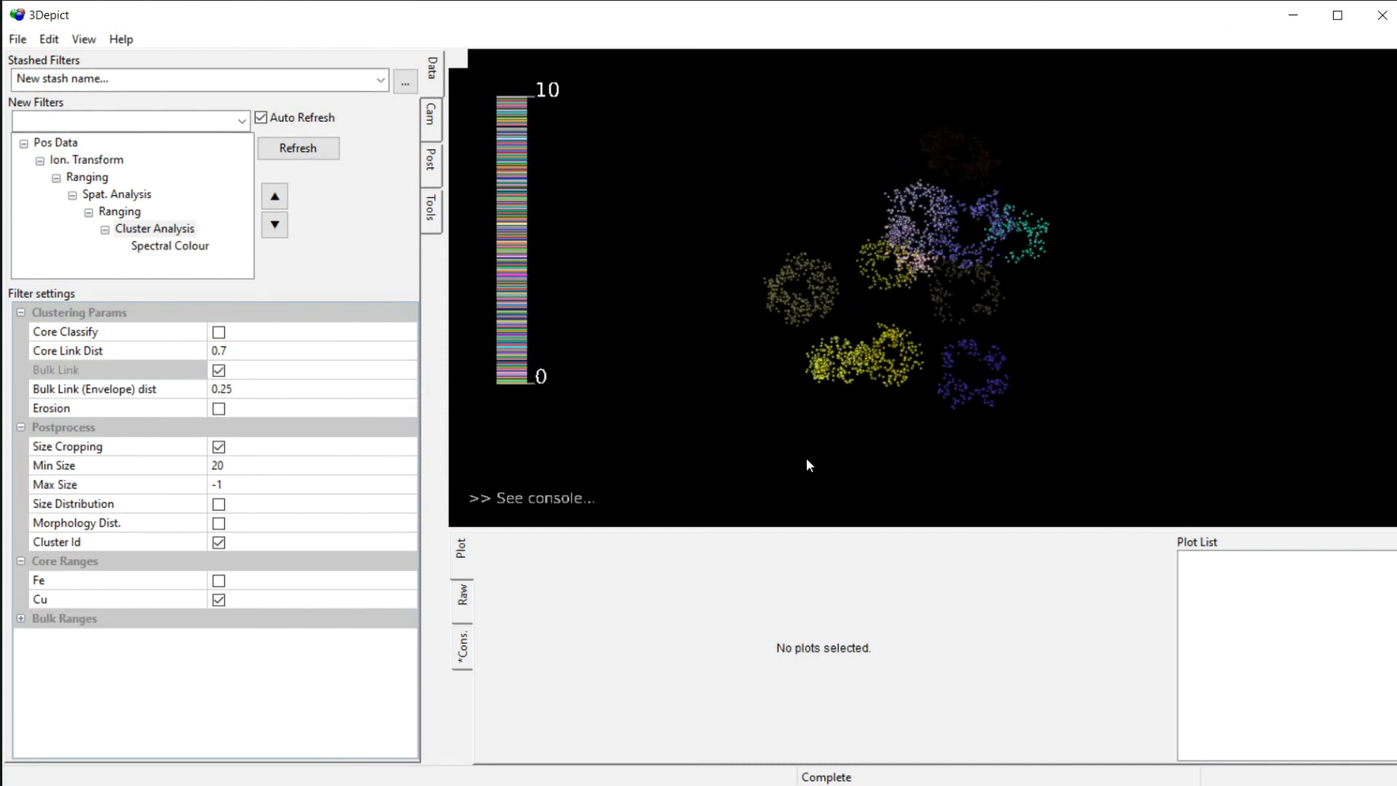
{"action": "left_click_drag", "start_coordinate": [804, 460], "coordinate": [460, 489]}
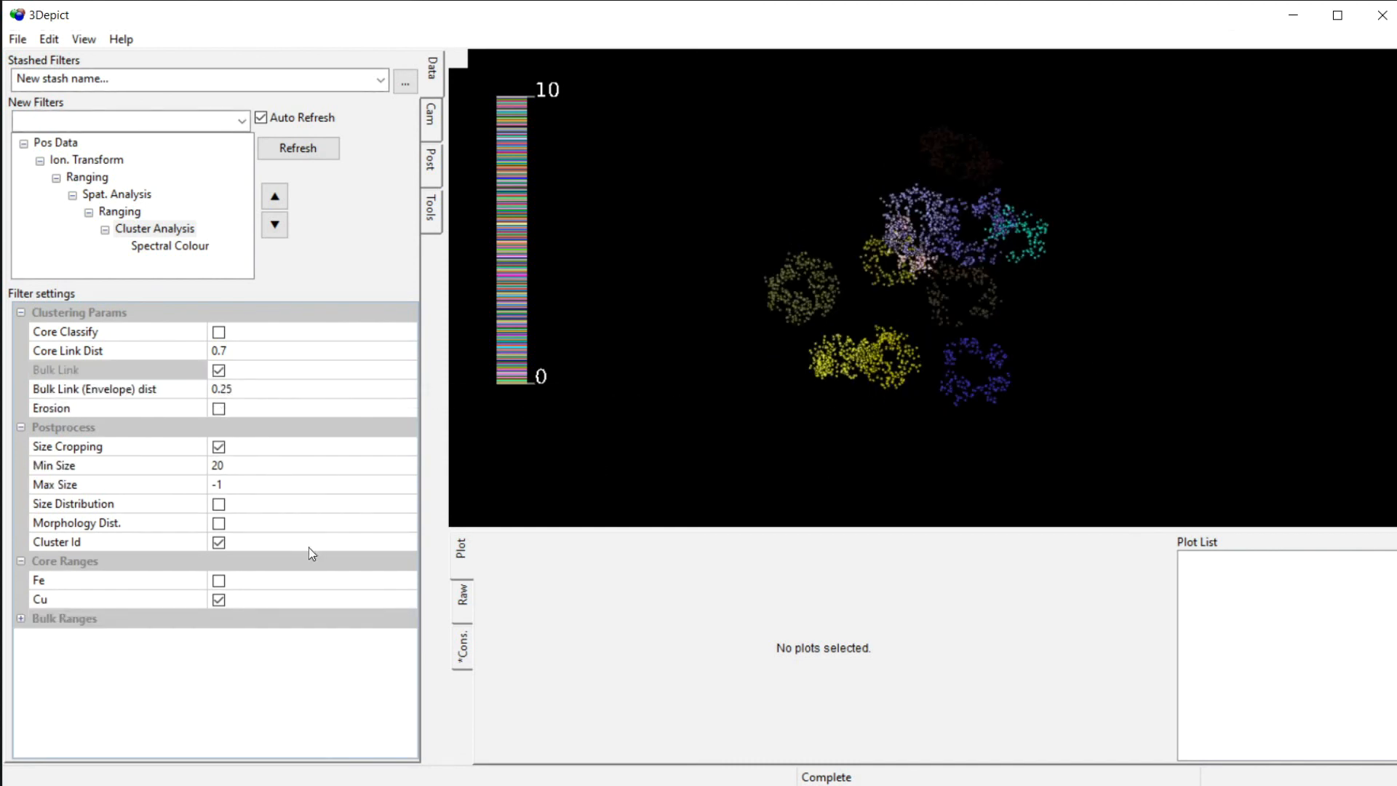
Step: Check the clusters' morphology distribution plot briefly, and replace the Cluster Id output with Chemistry Dist
{"action": "left_click", "coordinate": [218, 523]}
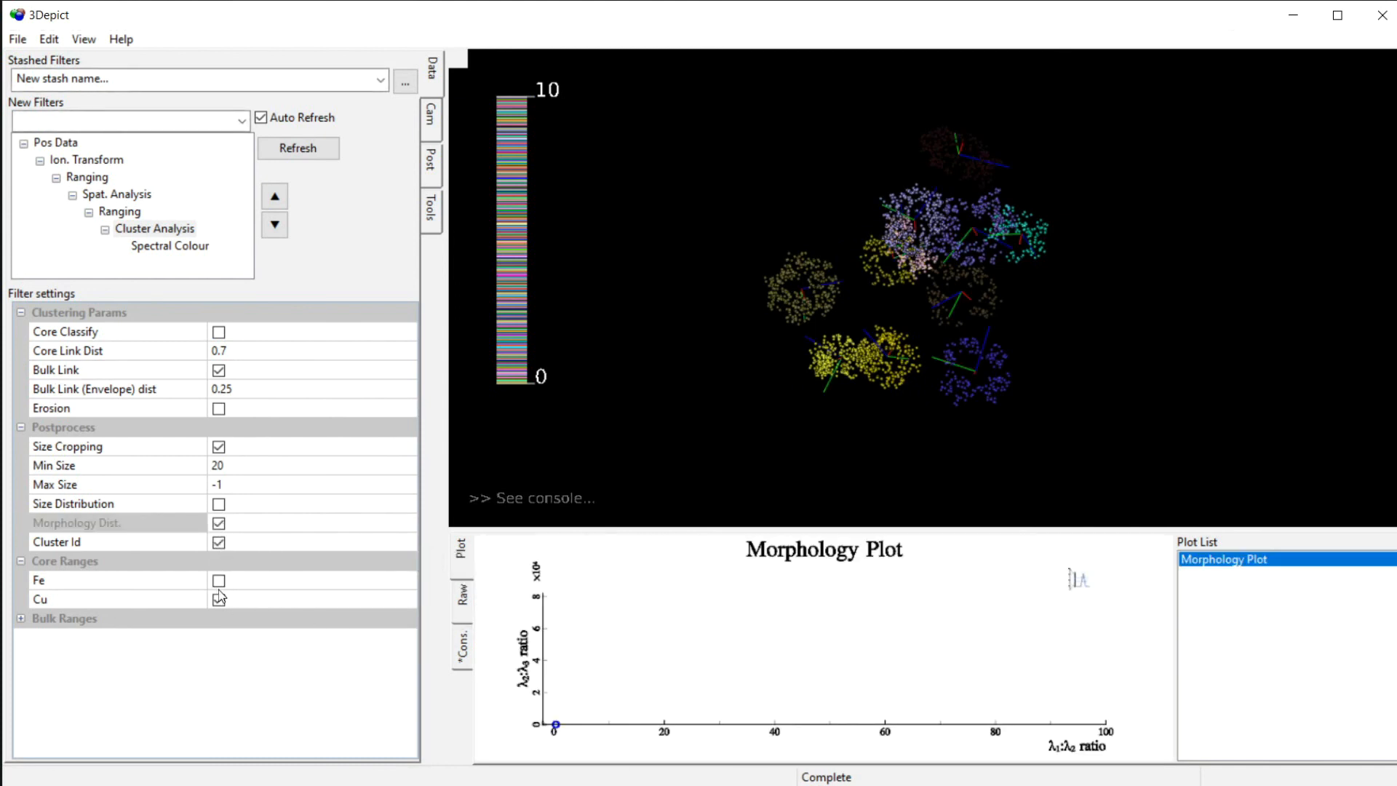
{"action": "left_click", "coordinate": [218, 524]}
{"action": "left_click", "coordinate": [218, 542]}
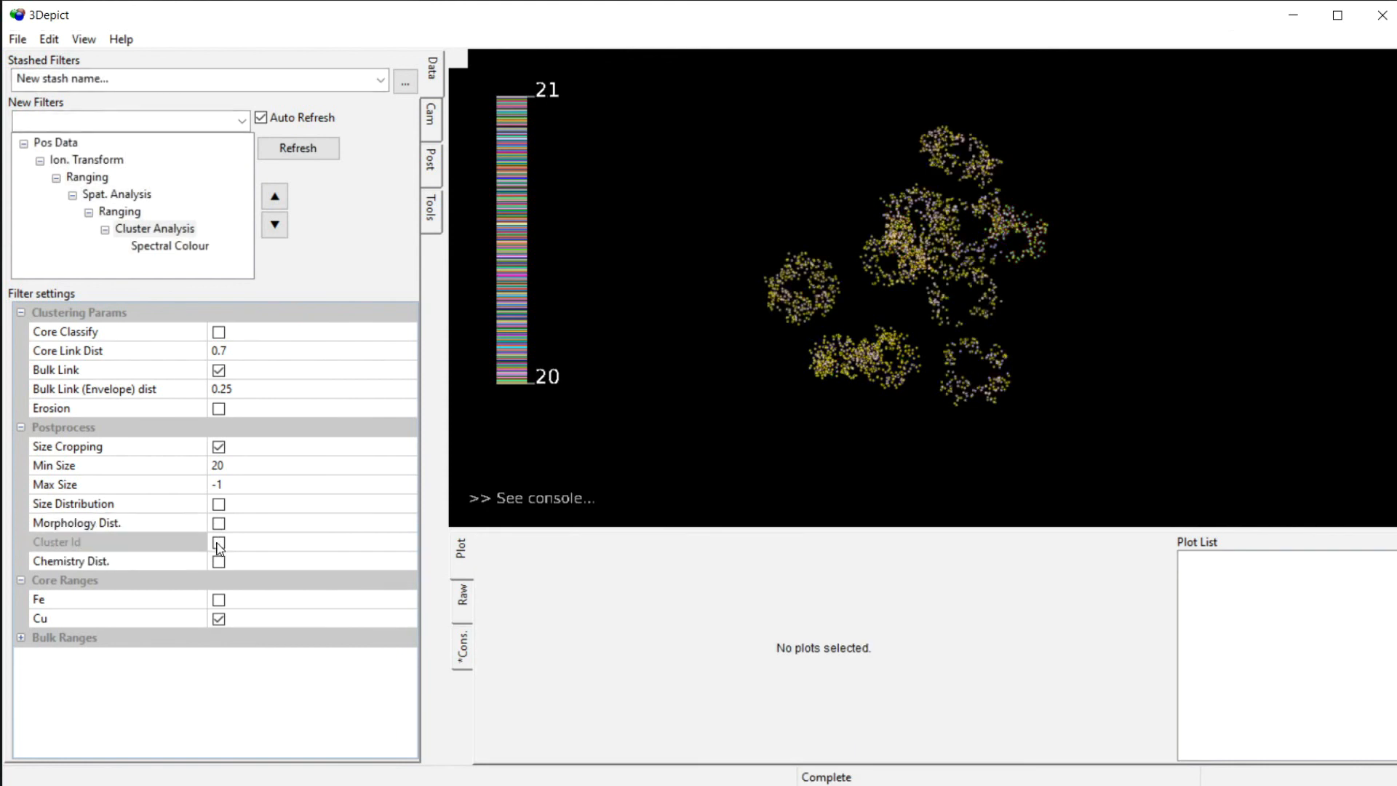
{"action": "left_click", "coordinate": [219, 561]}
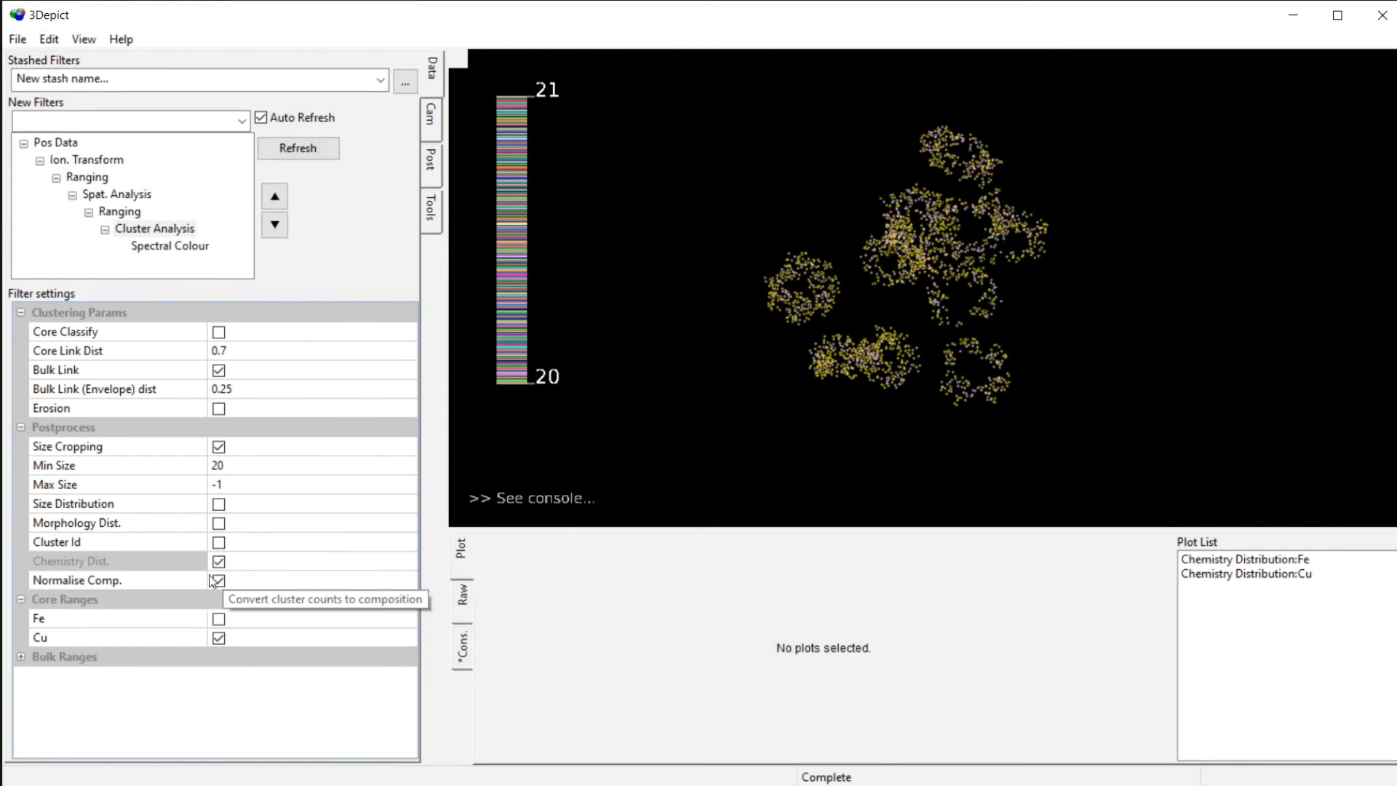
Step: Plot the Fe and Cu chemistry distributions together, examine their raw composition values per cluster size, and view the clusters from another angle
{"action": "left_click", "coordinate": [1302, 573]}
{"action": "left_click", "coordinate": [1301, 561], "text": "shift"}
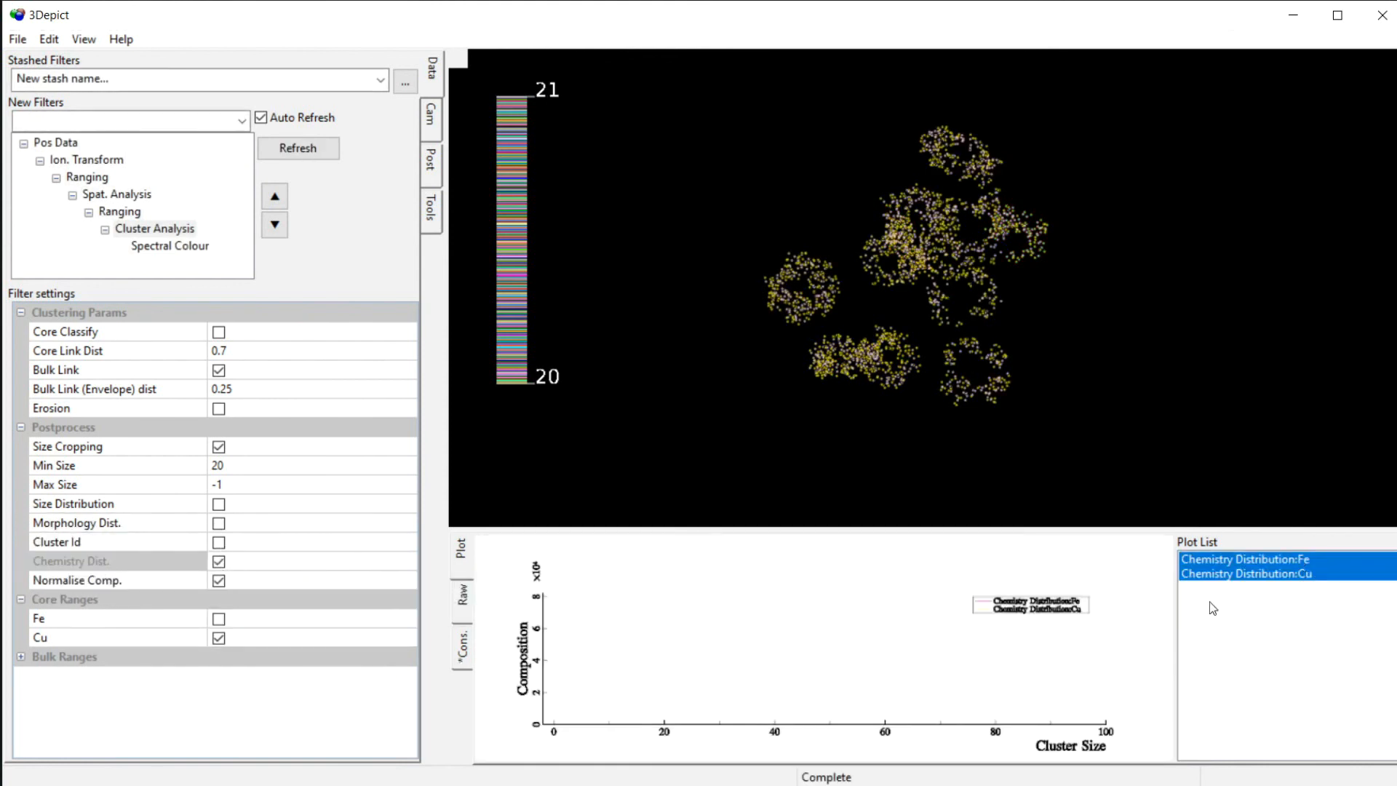
{"action": "left_click", "coordinate": [463, 608]}
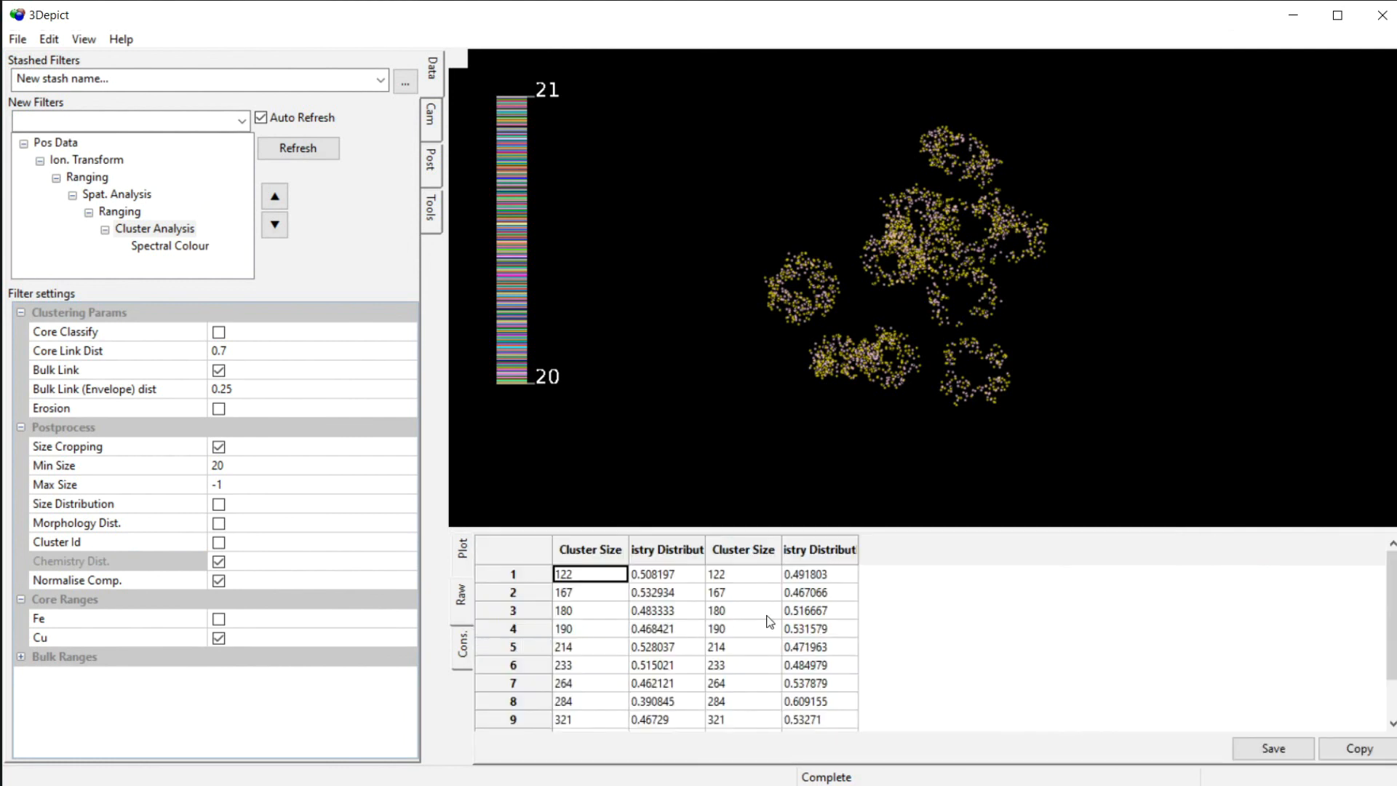
{"action": "left_click", "coordinate": [728, 629]}
{"action": "scroll", "coordinate": [641, 618], "scroll_direction": "down", "scroll_amount": 1}
{"action": "left_click_drag", "start_coordinate": [671, 592], "coordinate": [677, 710]}
{"action": "scroll", "coordinate": [691, 658], "scroll_direction": "down", "scroll_amount": 1}
{"action": "scroll", "coordinate": [691, 661], "scroll_direction": "up", "scroll_amount": 1}
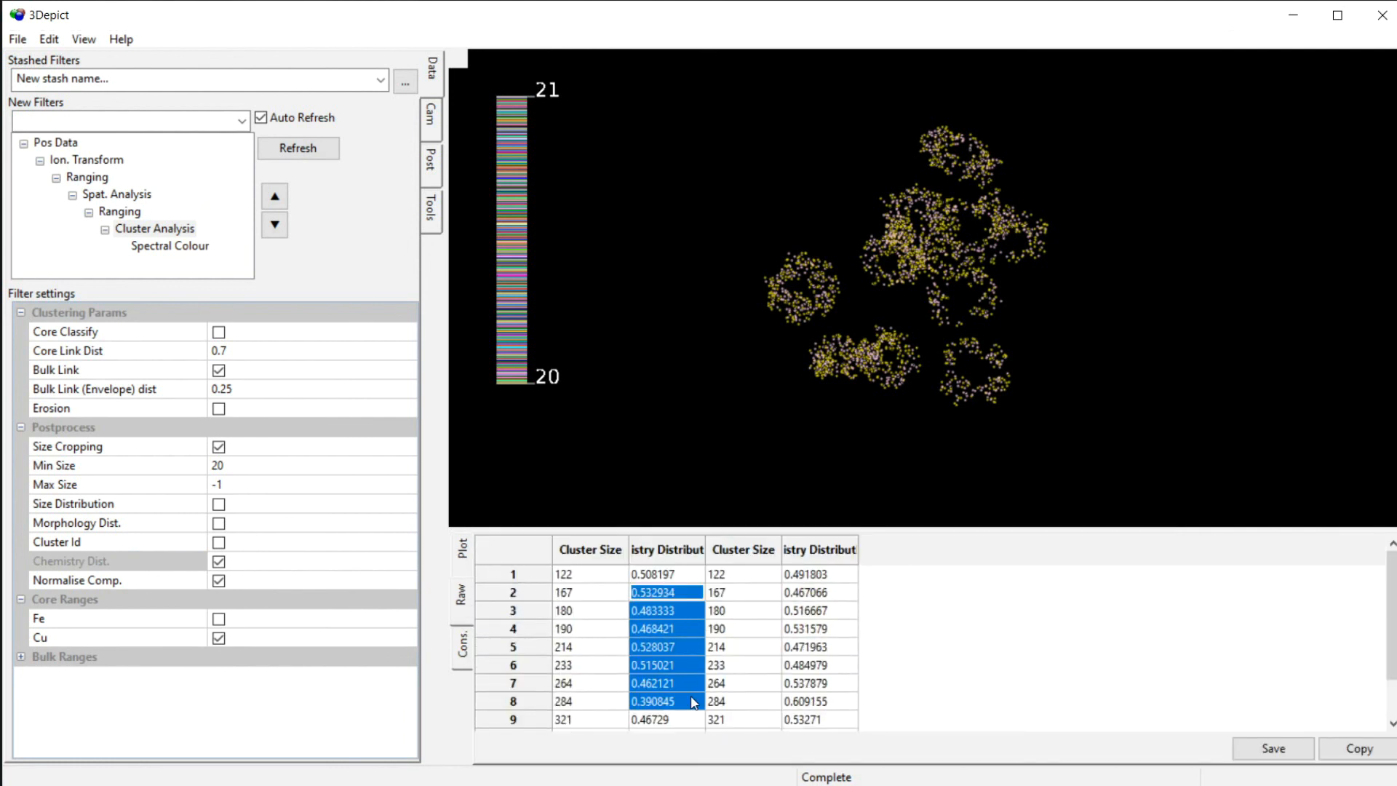
{"action": "left_click_drag", "start_coordinate": [909, 305], "coordinate": [1285, 322]}
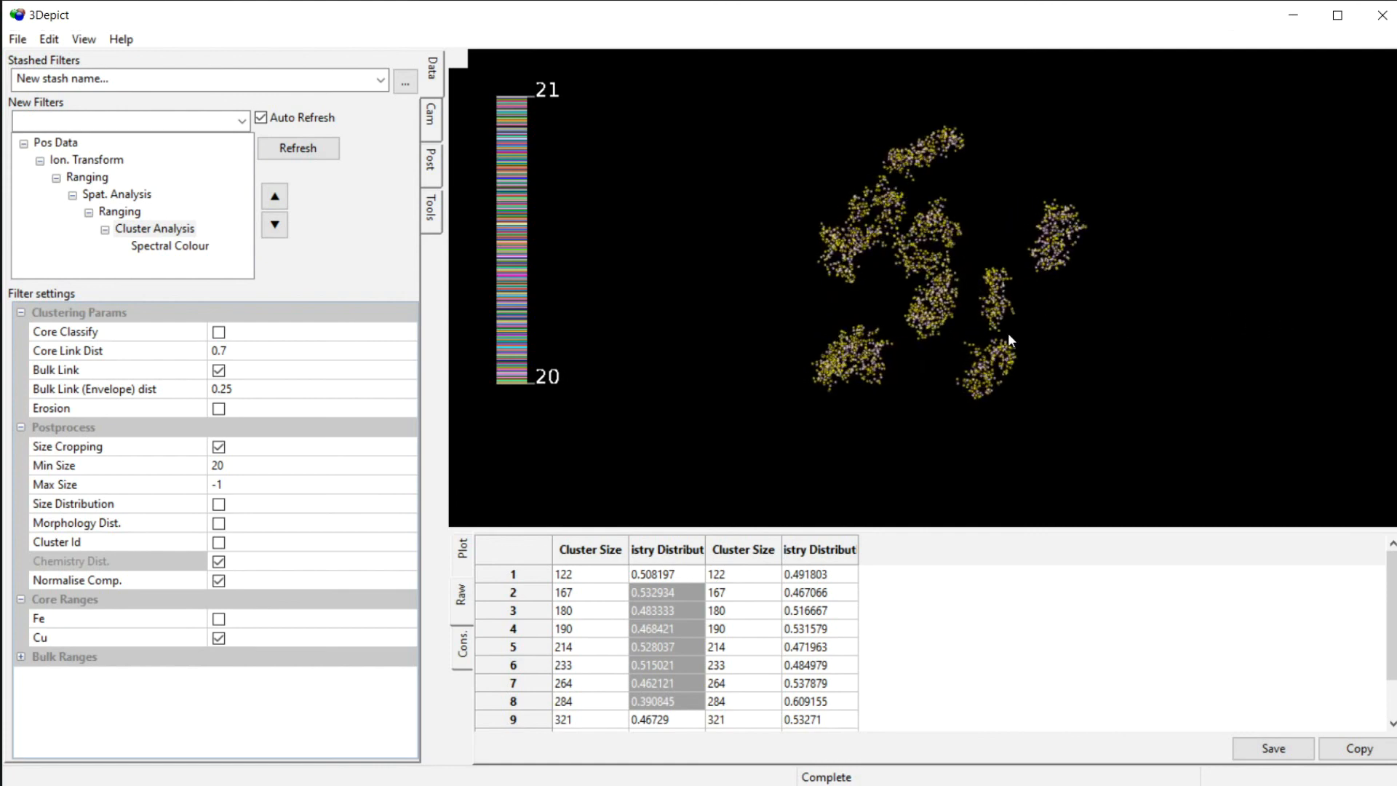